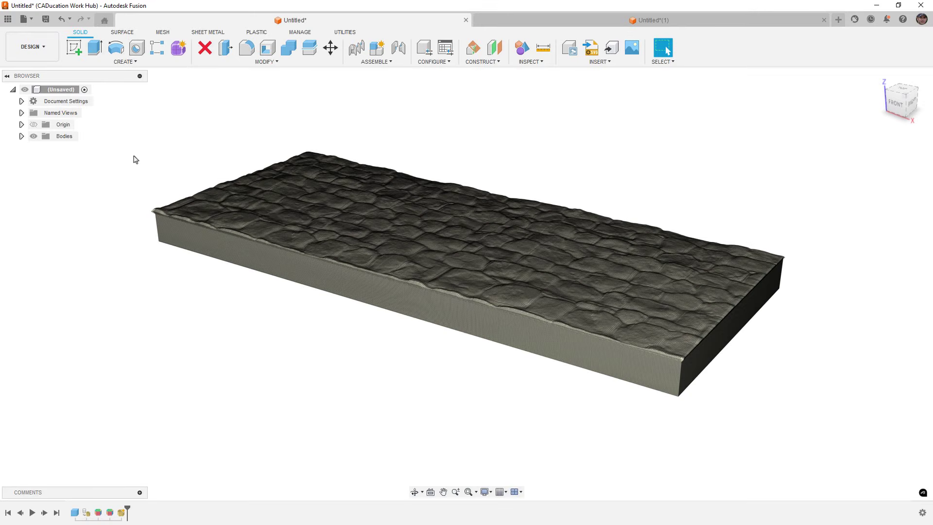
Examine the stone-textured mesh slab and its dense surface facets up close from several angles.
shift+middle_drag(217, 187, 249, 206)
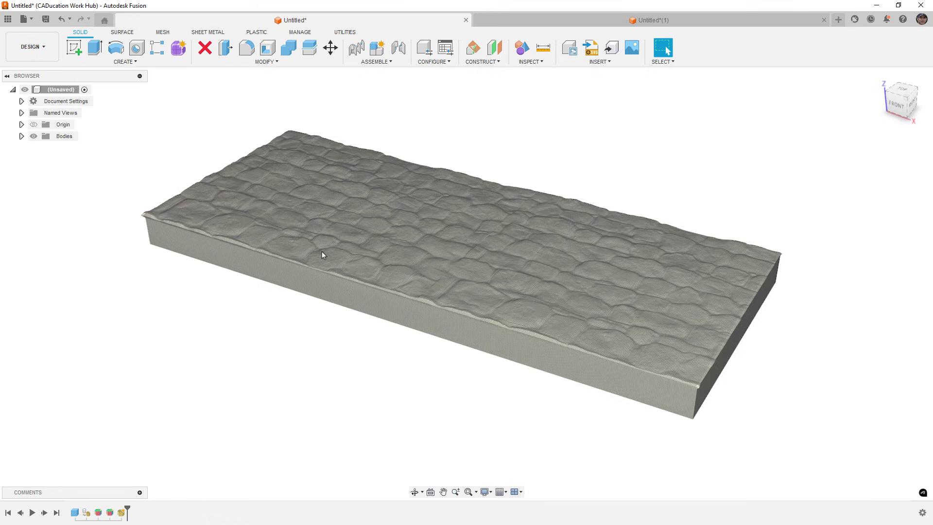
mouse_move(318, 255)
shift+middle_down()
mouse_move(318, 266)
mouse_move(325, 269)
mouse_move(319, 256)
mouse_move(333, 264)
shift+middle_up()
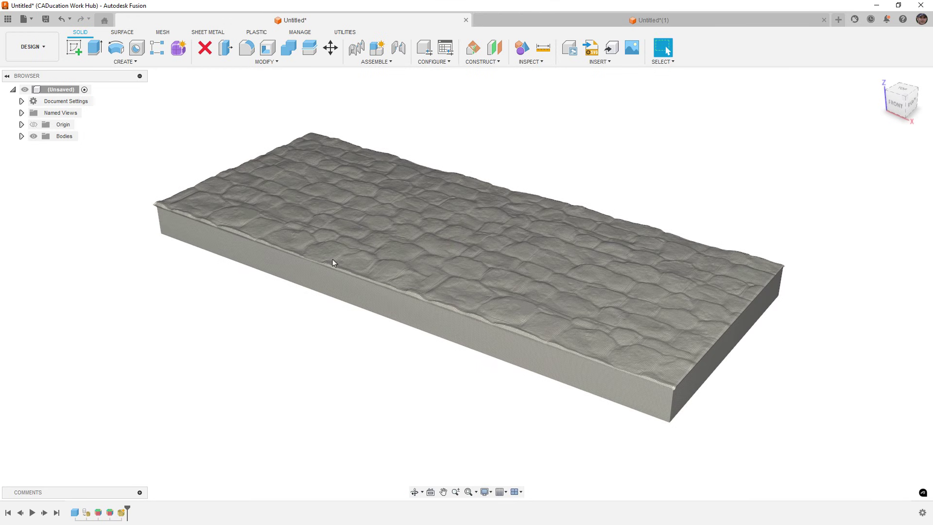
scroll(483, 306, up, 10)
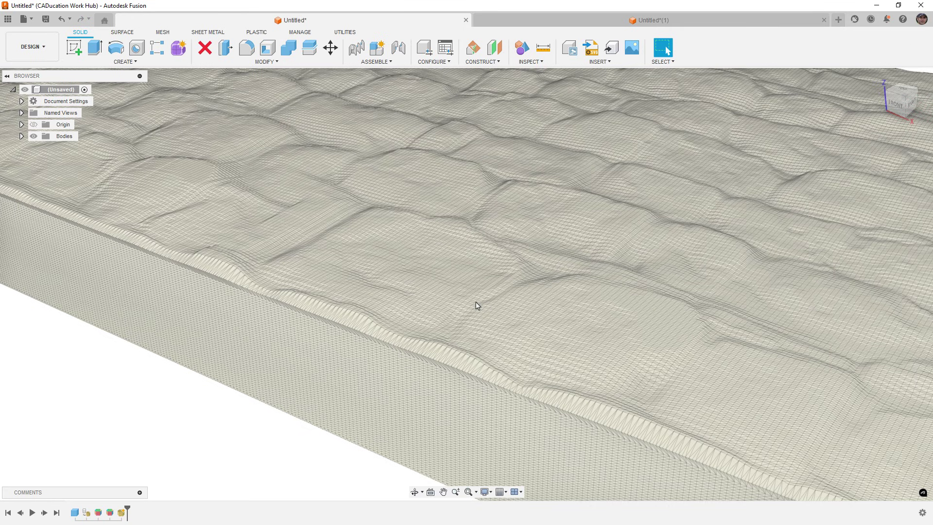
shift+middle_drag(489, 305, 315, 271)
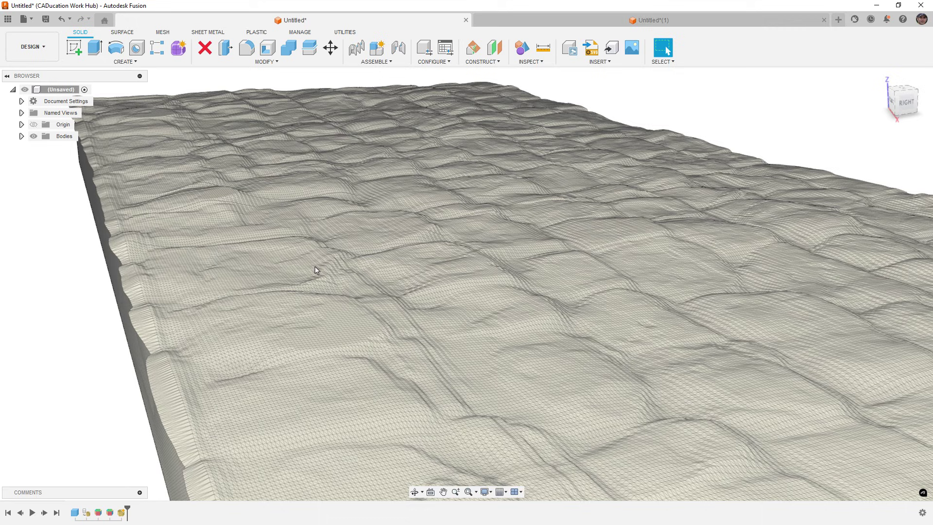
shift+middle_drag(319, 271, 406, 258)
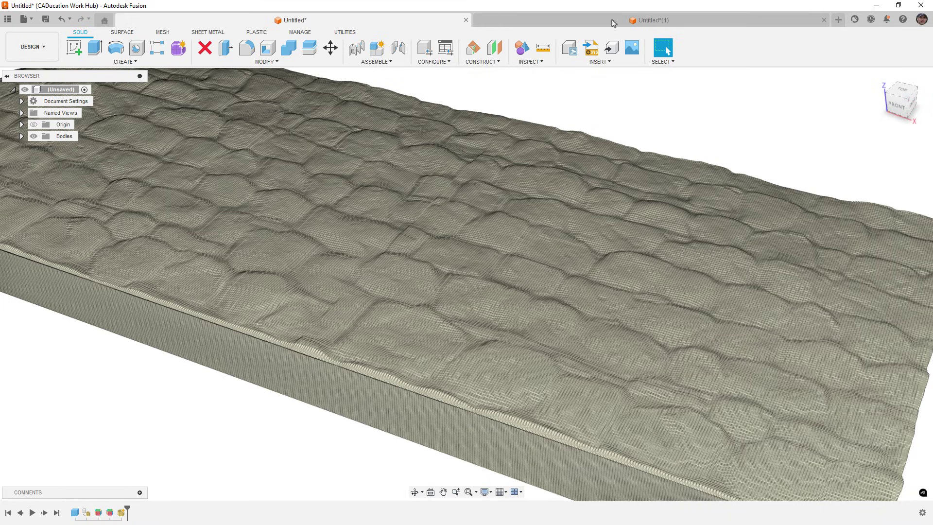
Switch to the Untitled(1) design and examine the four mesh plates and their triangle density up close.
click(614, 19)
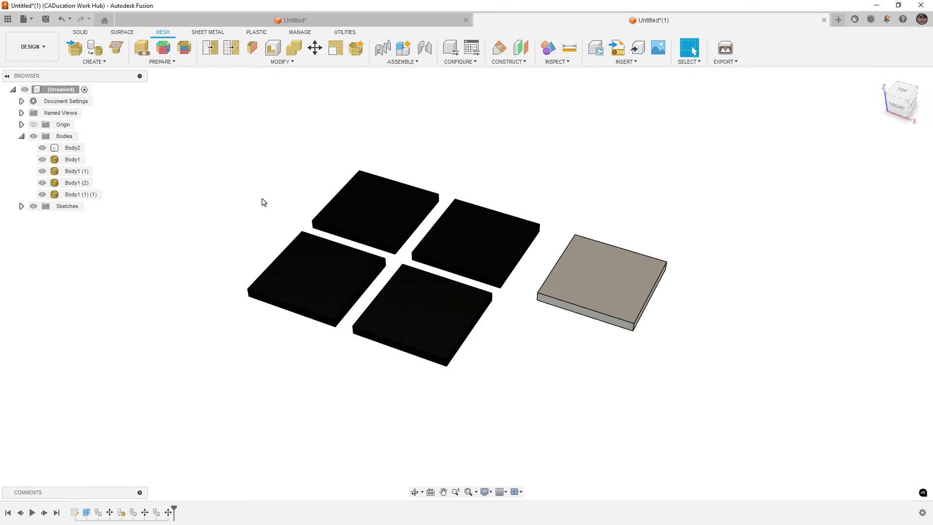
click(72, 160)
shift+click(78, 194)
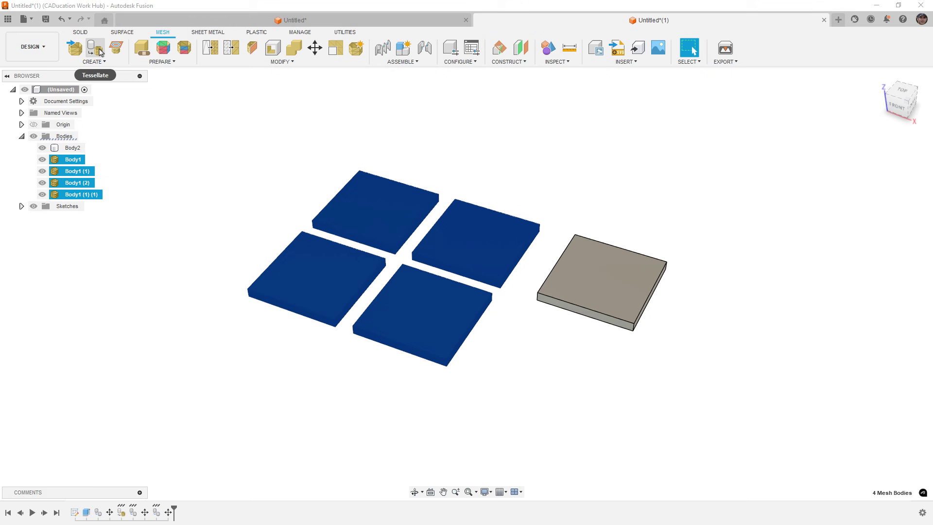
click(381, 379)
scroll(454, 343, up, 5)
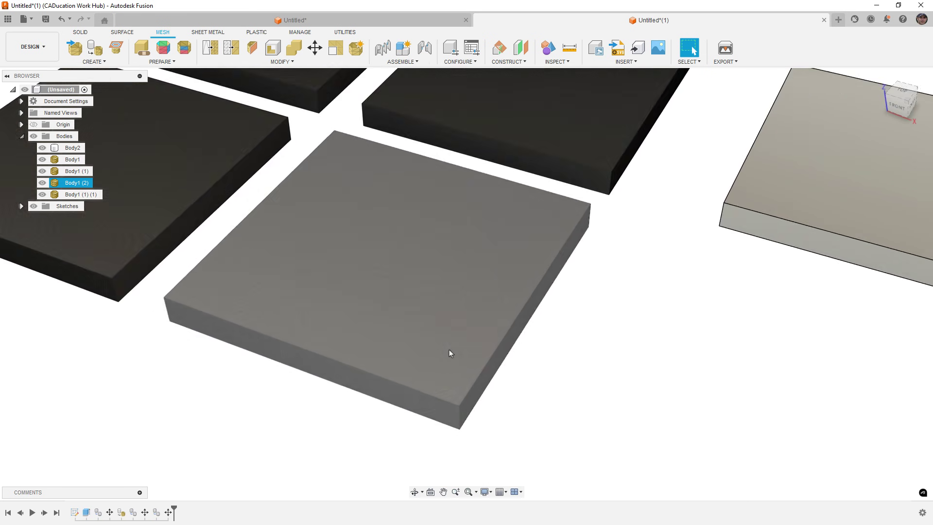
scroll(450, 400, up, 8)
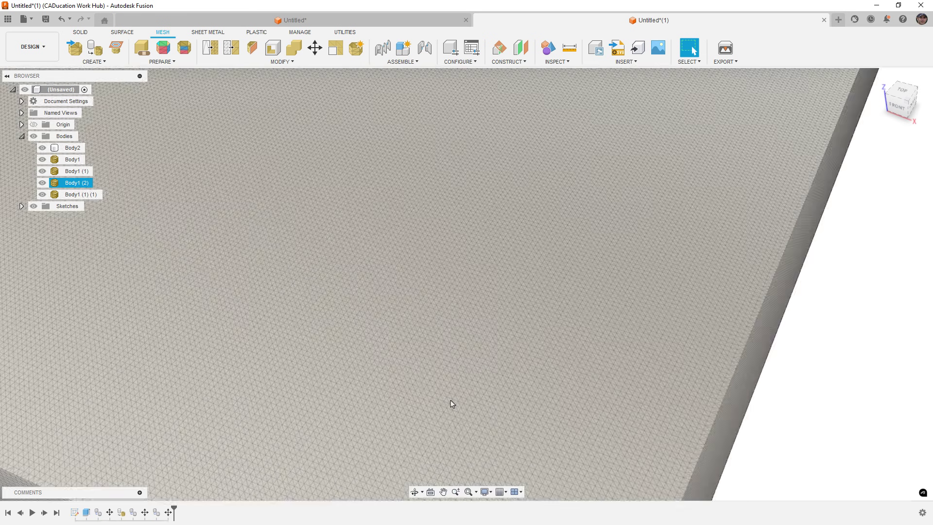
scroll(441, 360, down, 8)
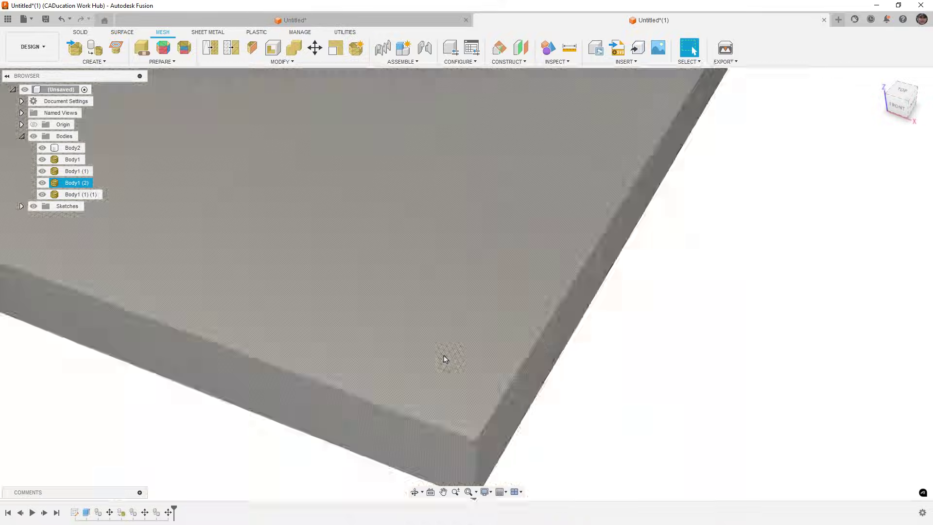
scroll(461, 423, down, 6)
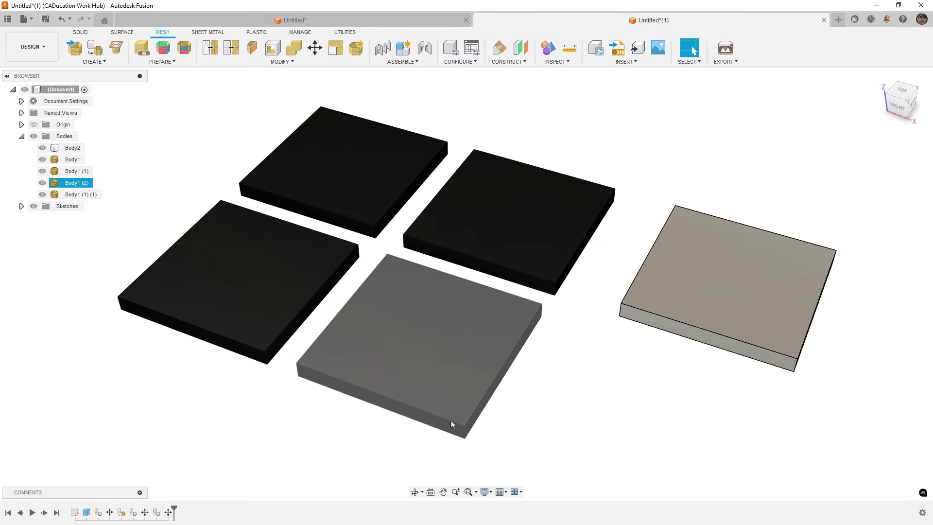
click(533, 415)
middle_drag(533, 414, 513, 401)
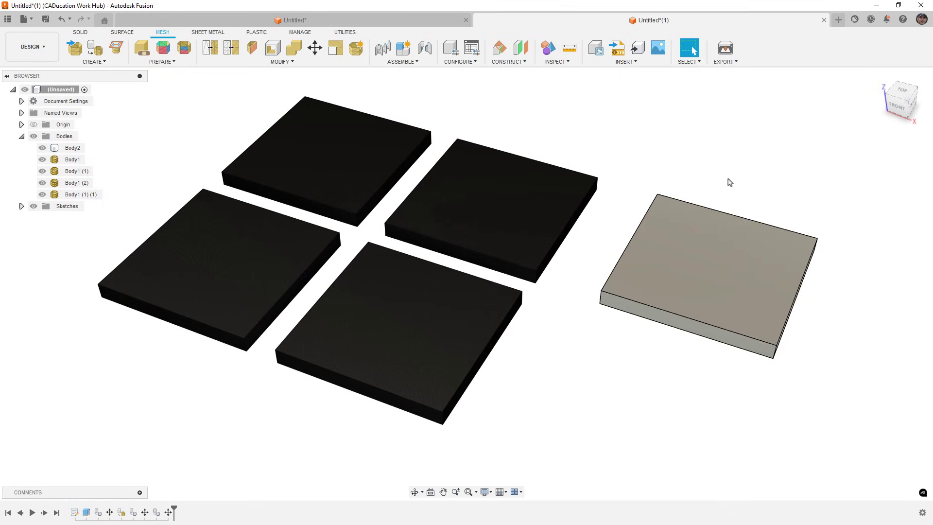
Apply the Carbon Fiber - Plain appearance to the solid plate beside the four mesh bodies.
key(a)
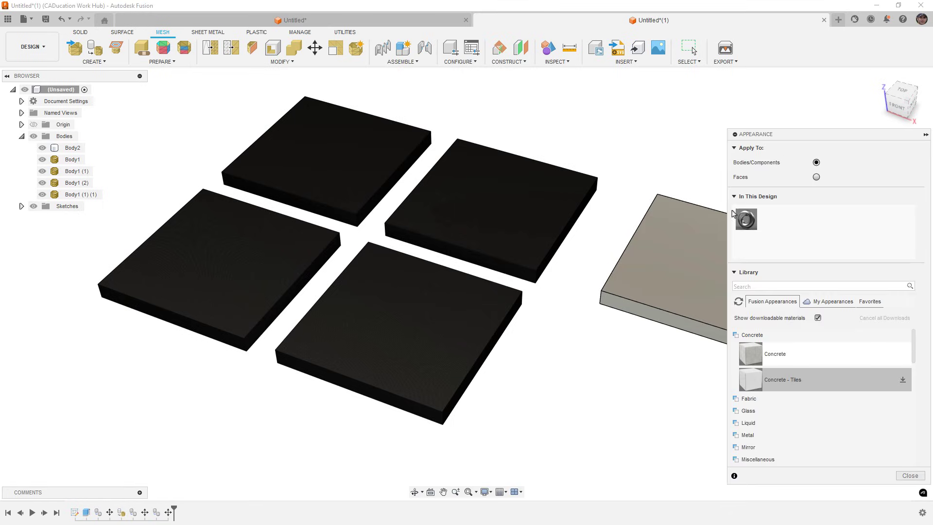
click(748, 336)
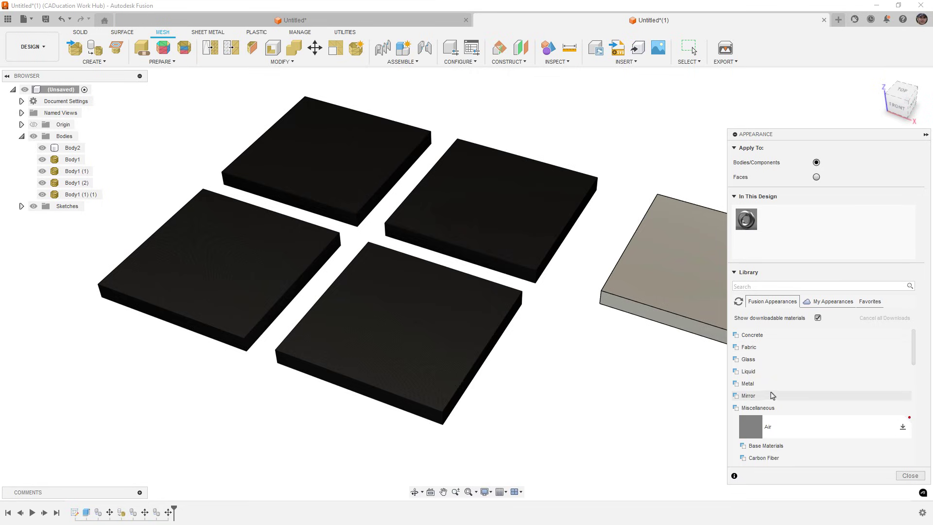
click(764, 457)
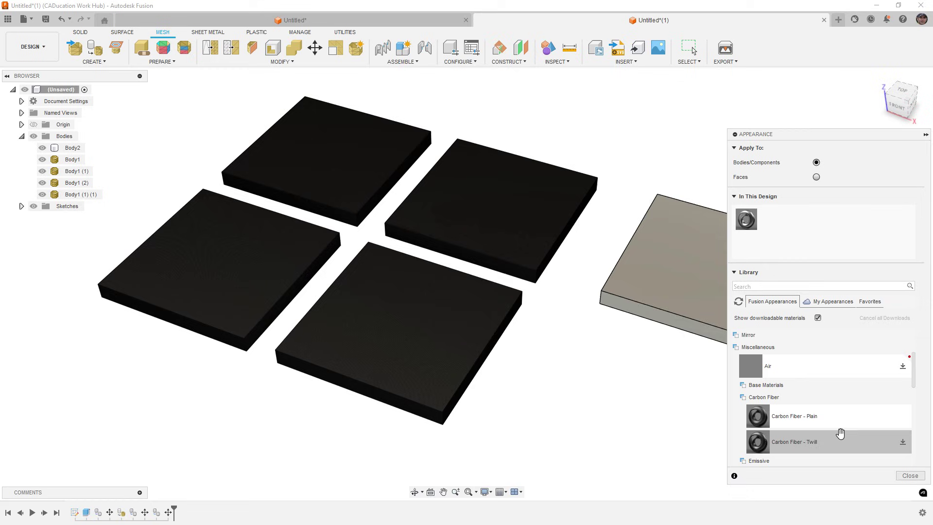
drag(786, 419, 698, 297)
middle_drag(656, 381, 538, 387)
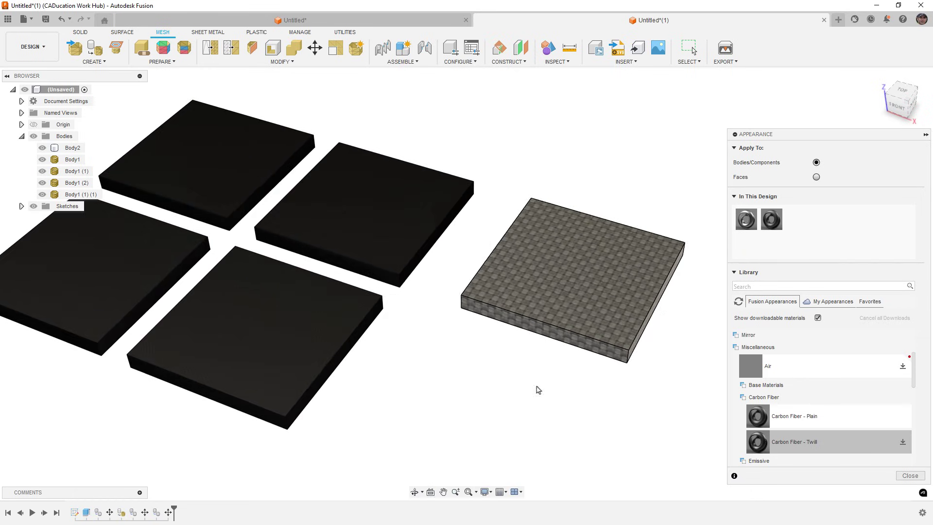
scroll(579, 269, up, 8)
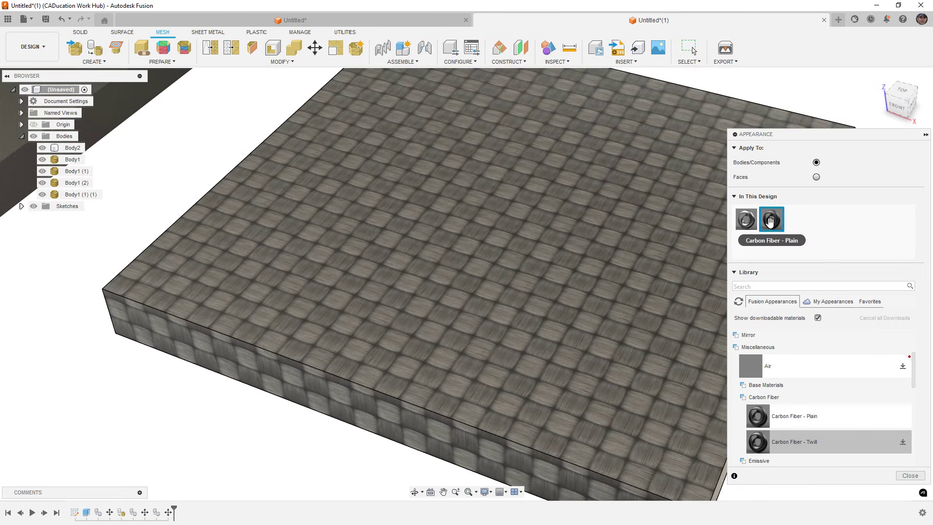
Enable the Top Coat relief pattern of the Carbon Fiber - Plain appearance with the image 1_mats_carbon_fiber_plain_spec.png.
right_click(772, 225)
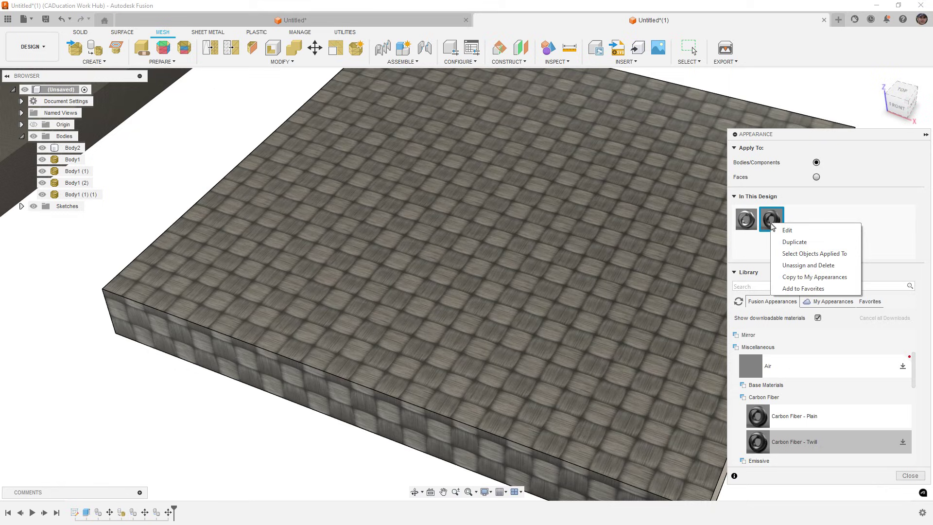
click(787, 230)
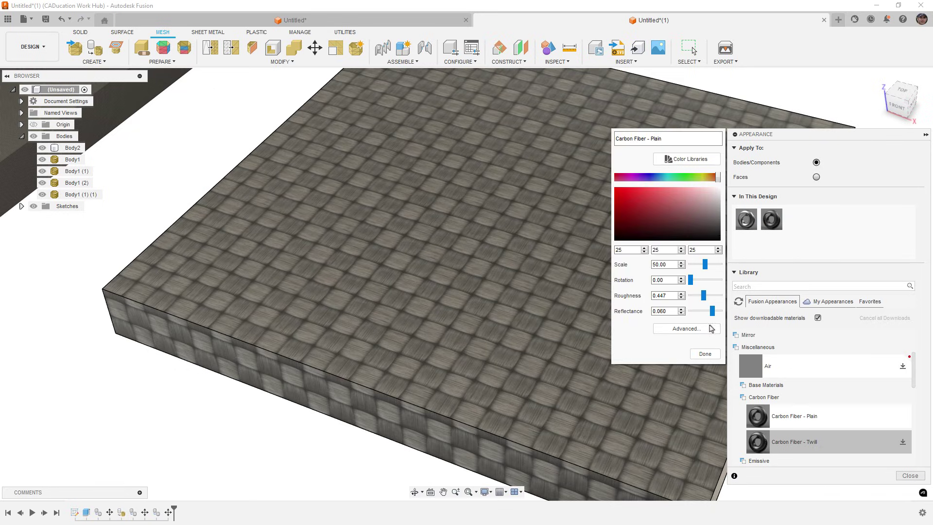
click(692, 331)
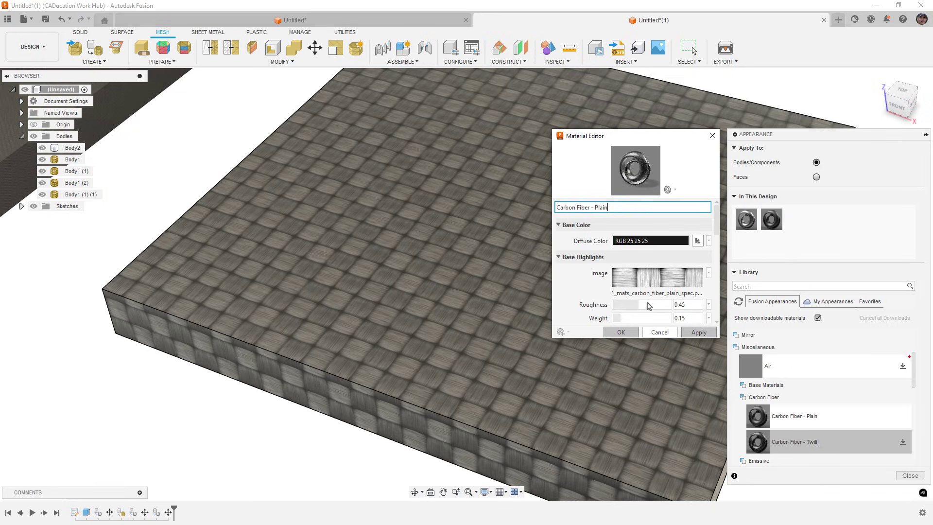
mouse_move(634, 280)
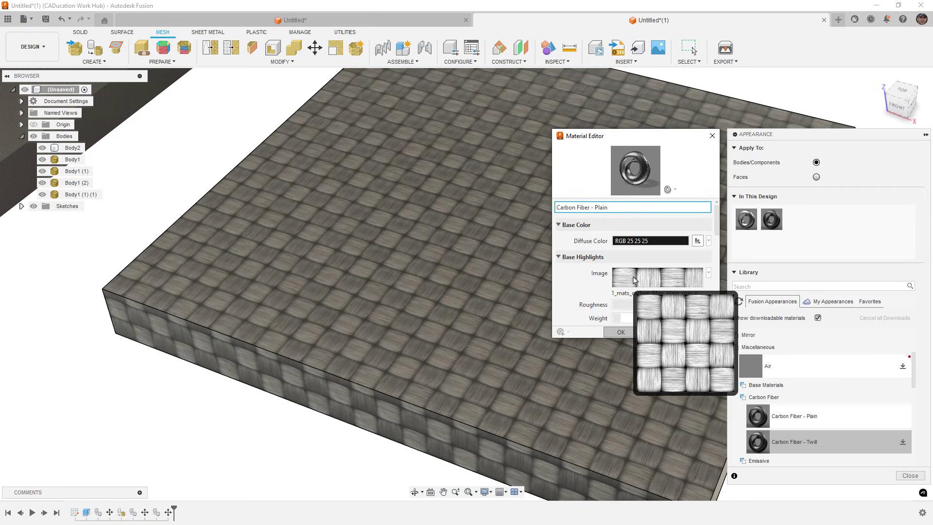
scroll(593, 282, down, 5)
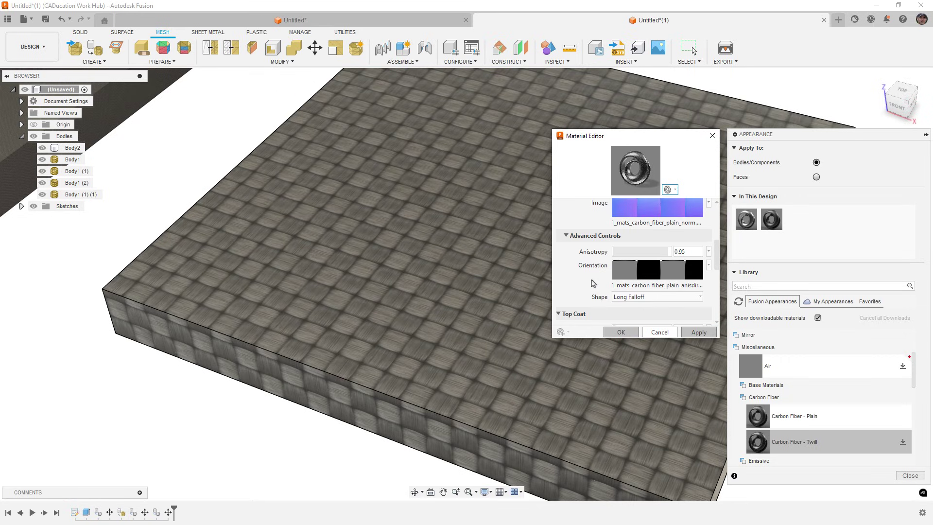
scroll(593, 283, down, 3)
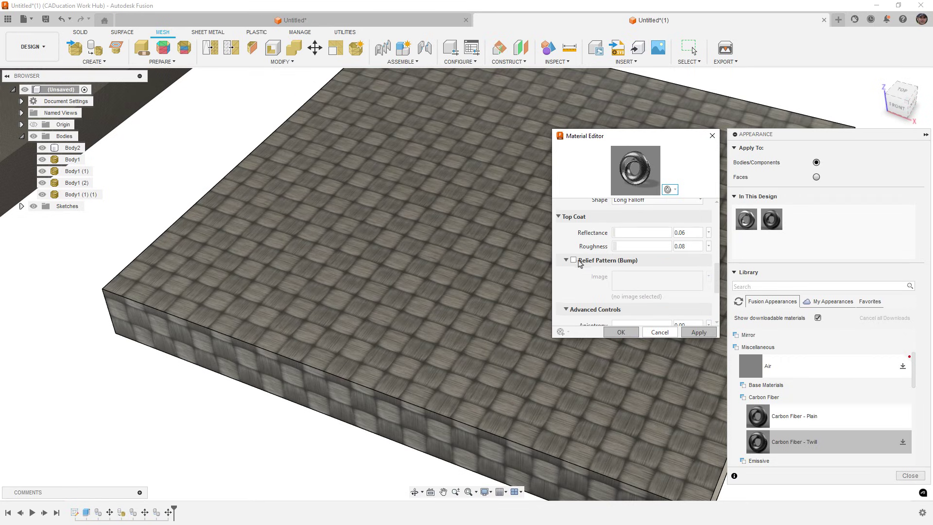
click(574, 261)
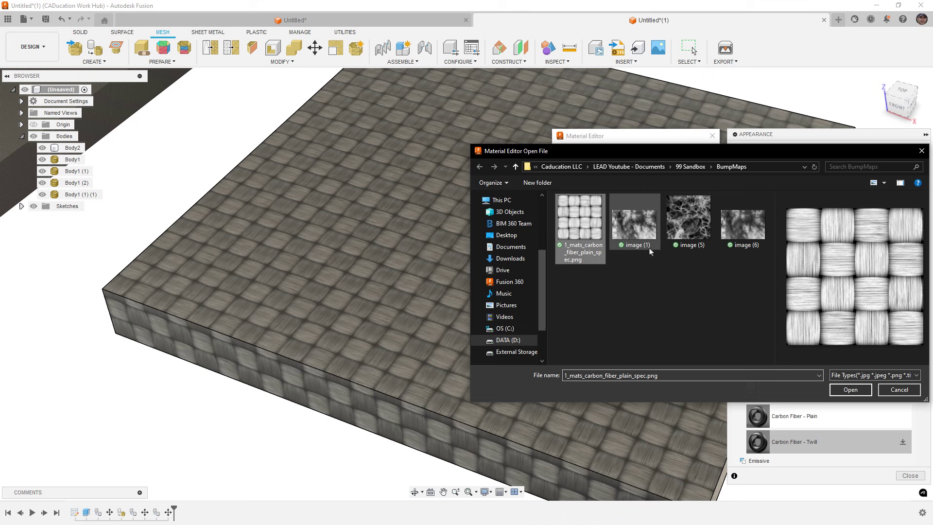
click(850, 389)
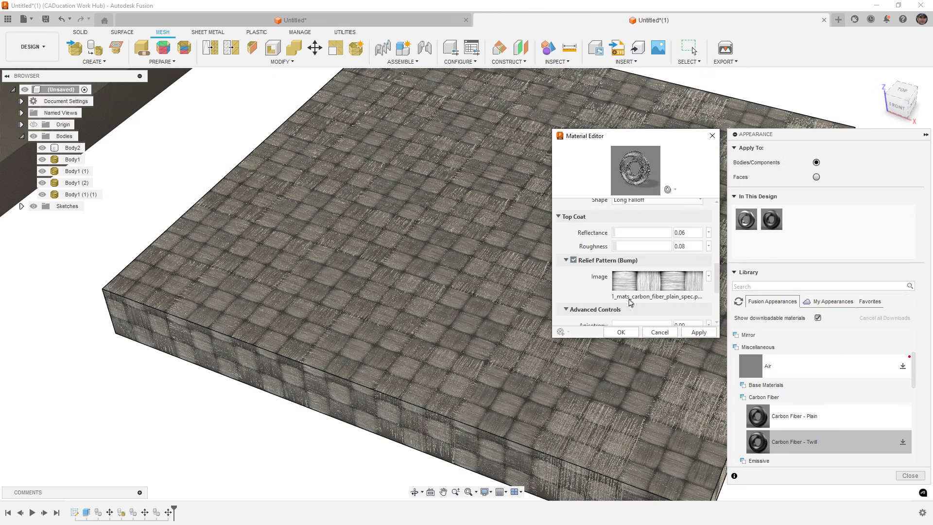
Inspect the source image of the Base Highlights texture, cancel the material edits and close the appearance settings.
scroll(631, 301, up, 5)
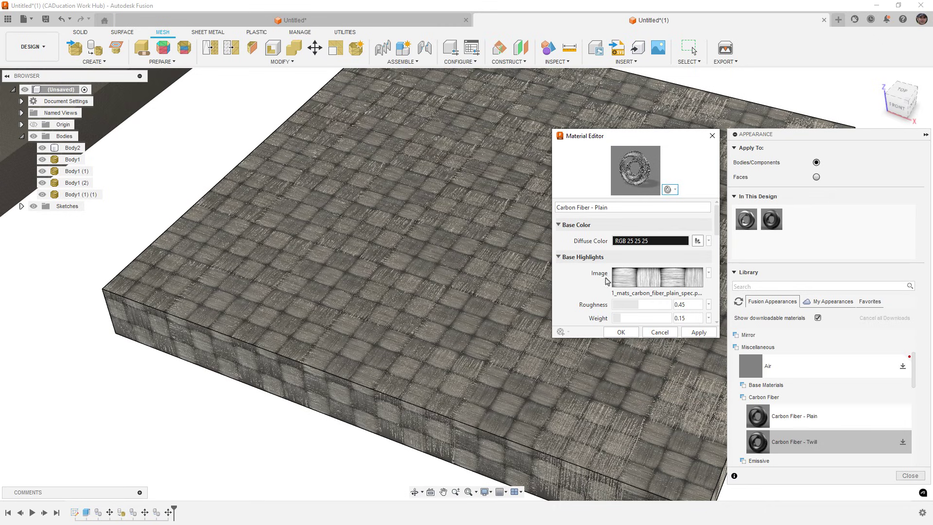
scroll(606, 282, down, 5)
scroll(605, 281, down, 2)
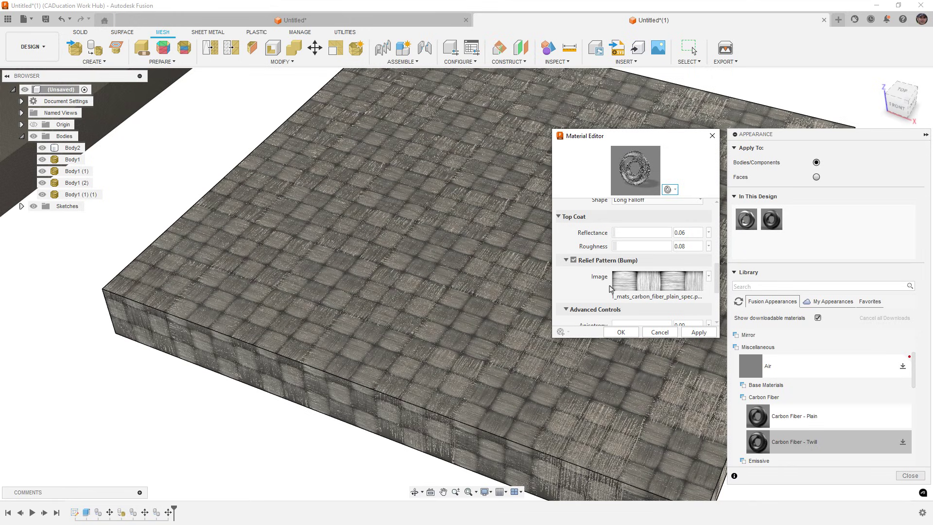
scroll(610, 287, up, 5)
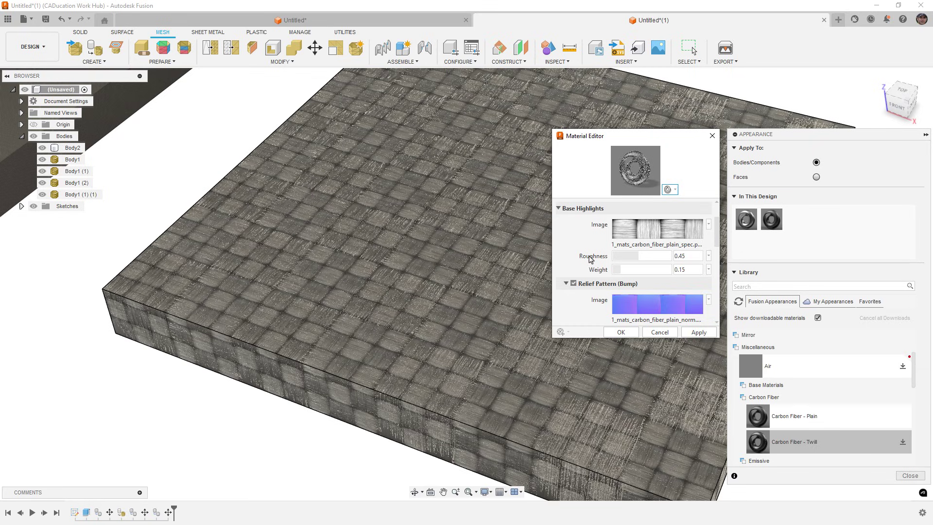
scroll(590, 260, up, 1)
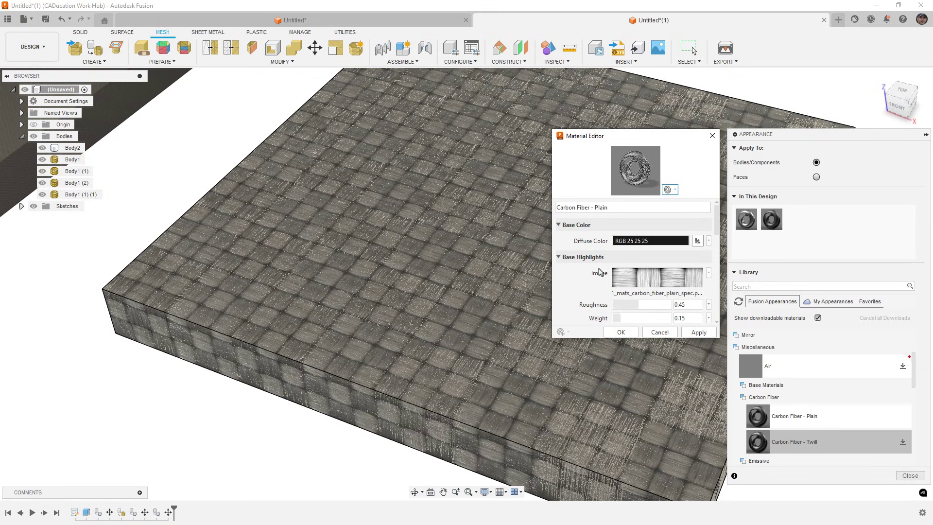
click(632, 283)
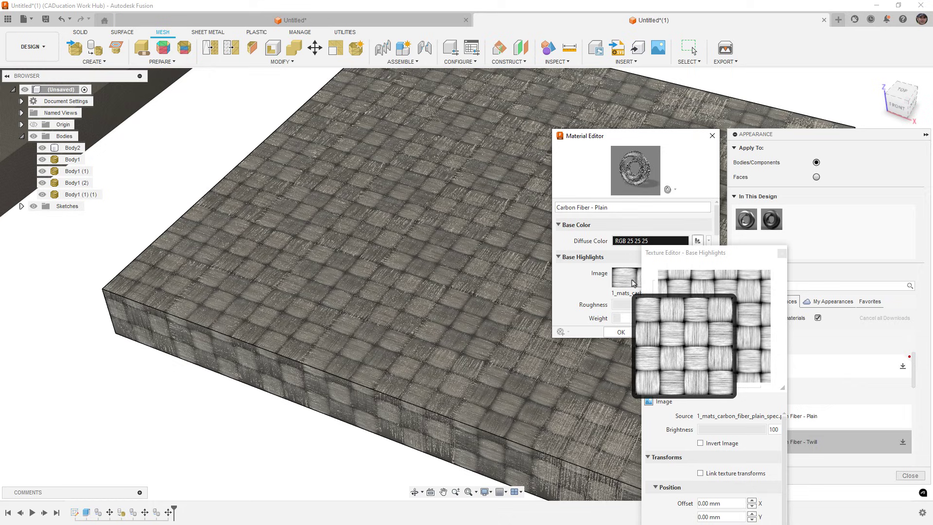
click(701, 310)
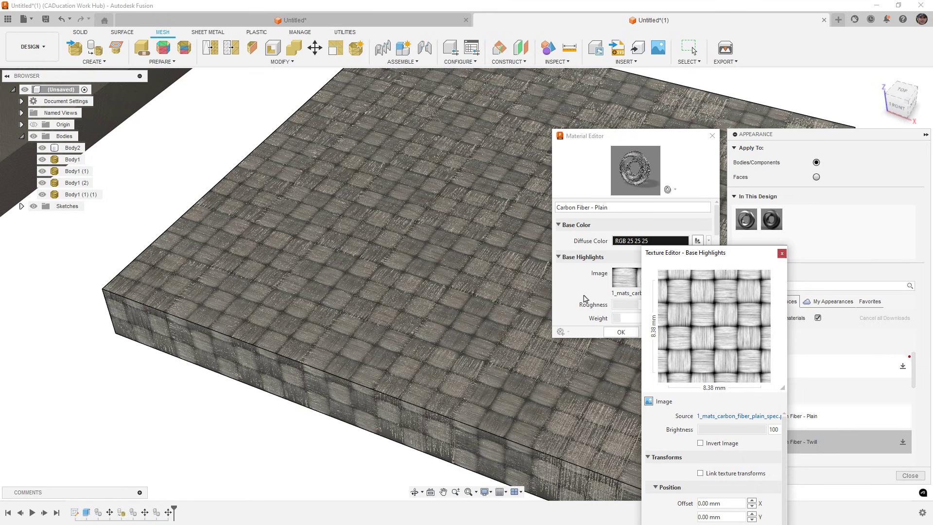
click(584, 299)
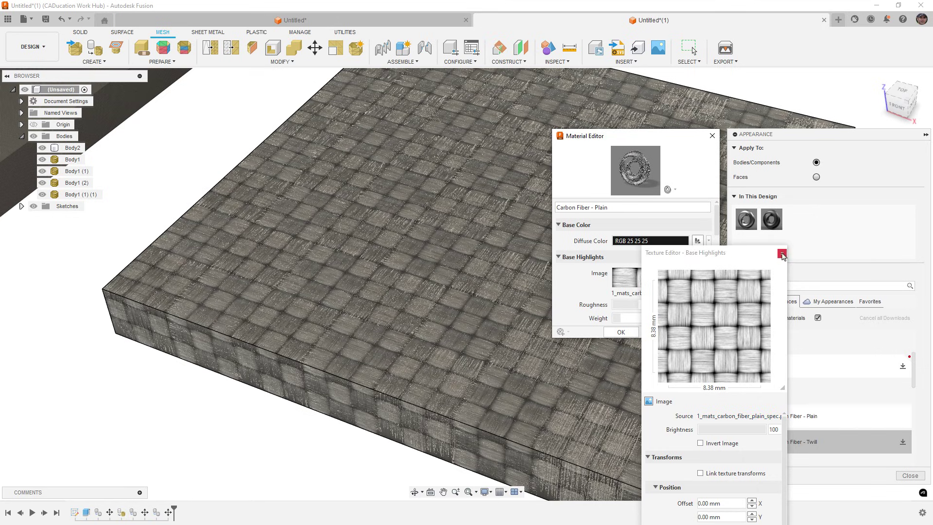
click(782, 253)
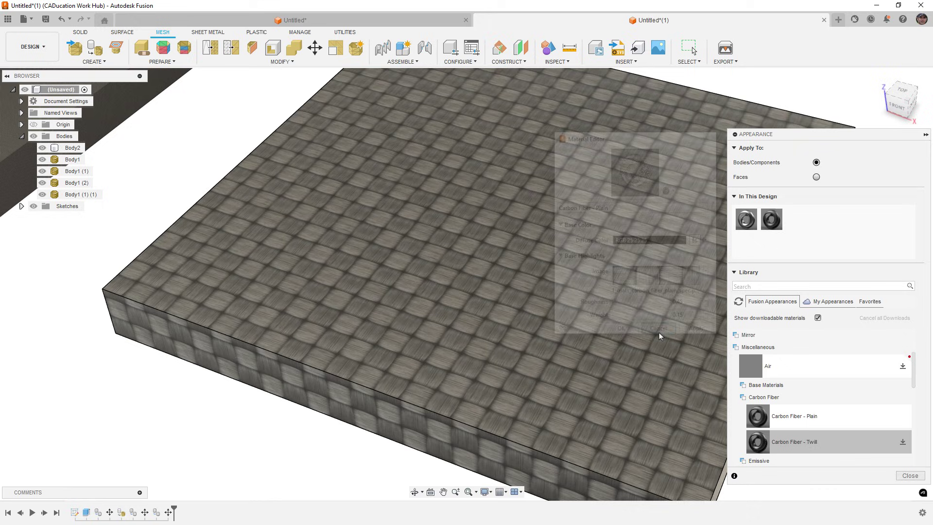
click(910, 475)
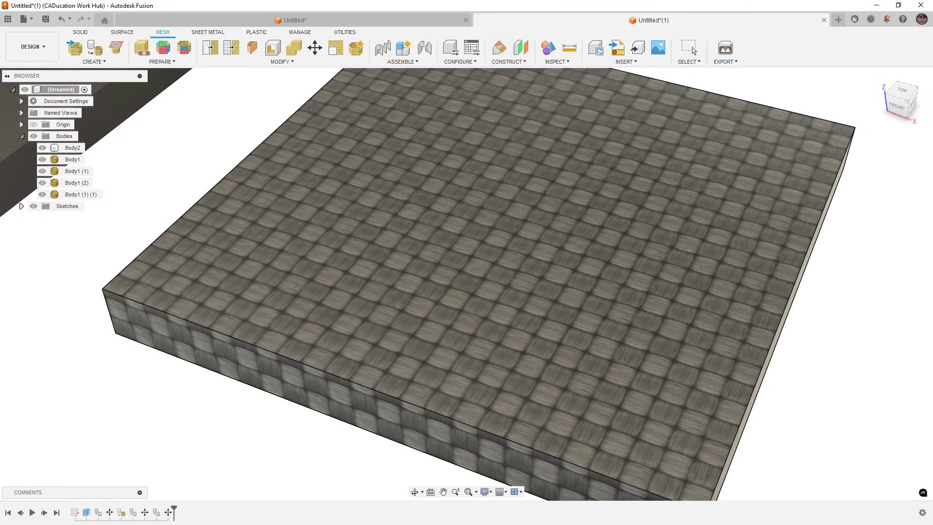
click(693, 50)
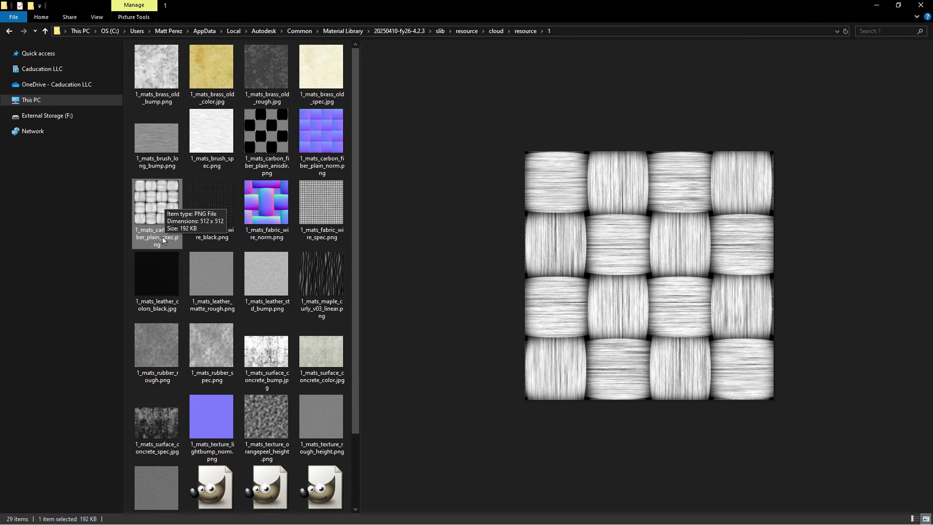
Preview the leather, brass, rubber, orange peel, rough and concrete texture images in the material library folder.
click(265, 277)
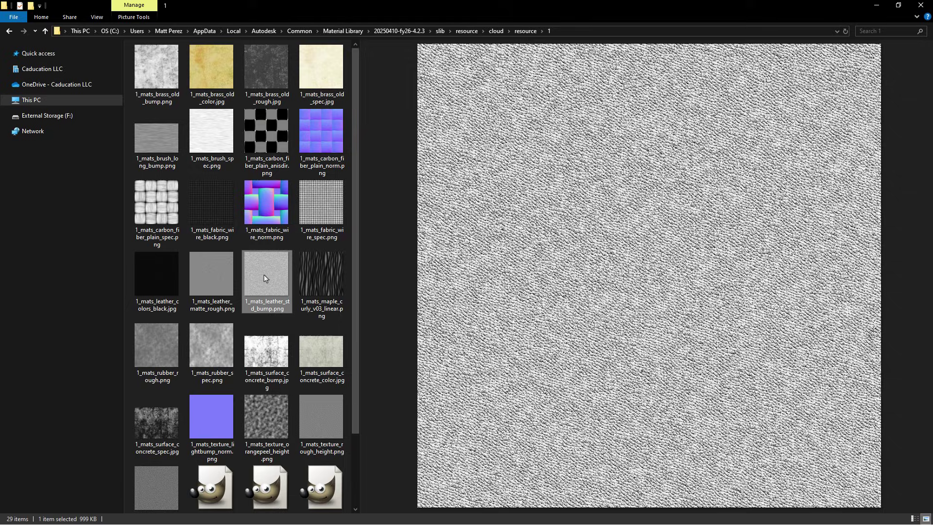
click(169, 71)
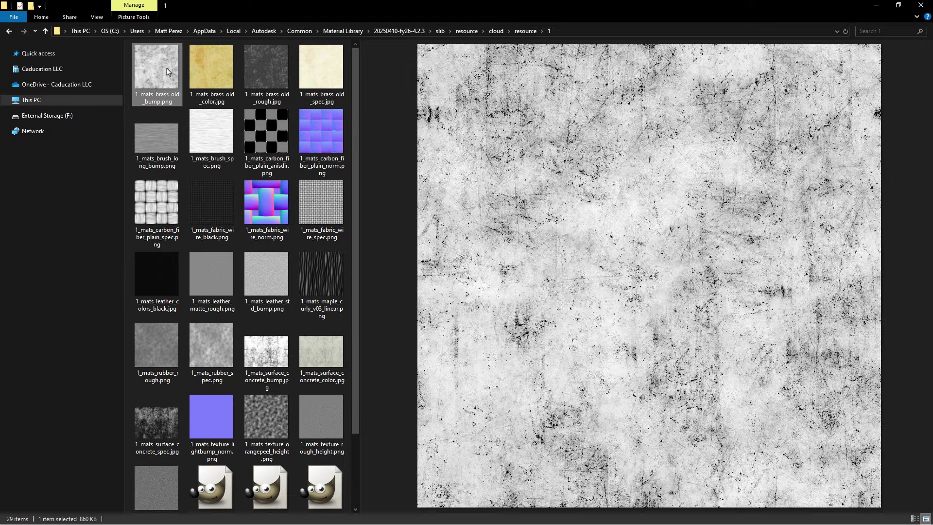
click(168, 351)
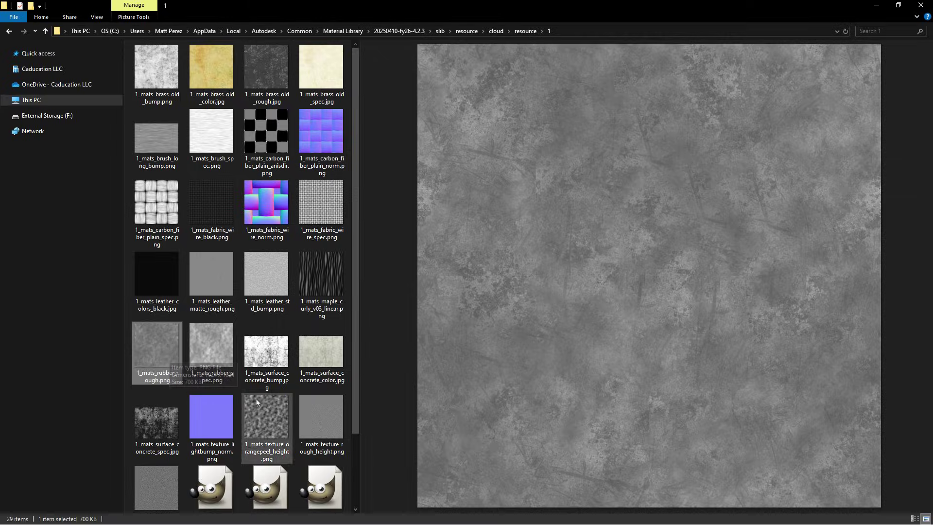
click(262, 423)
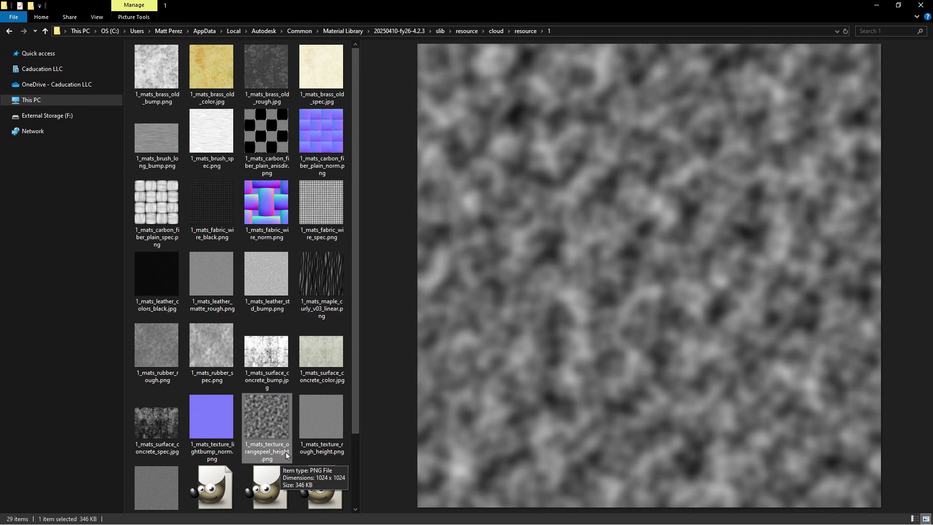
click(324, 428)
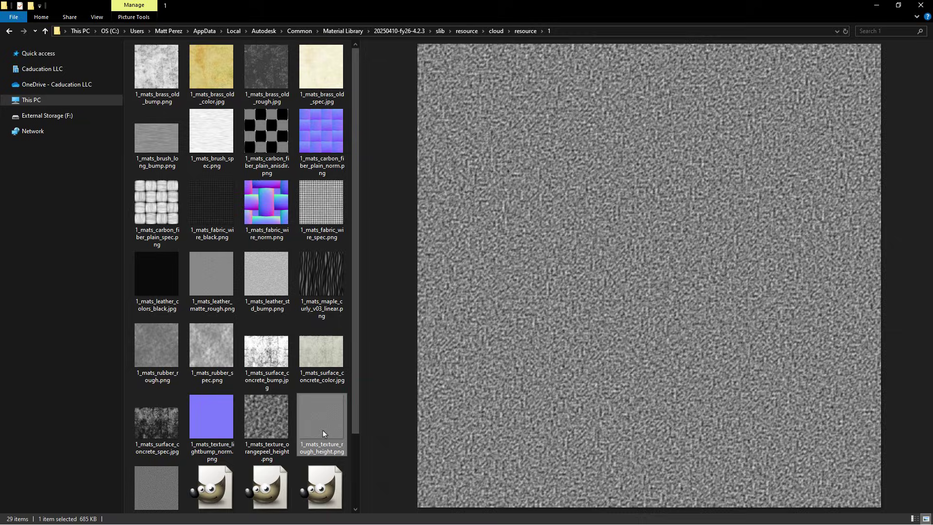
click(285, 426)
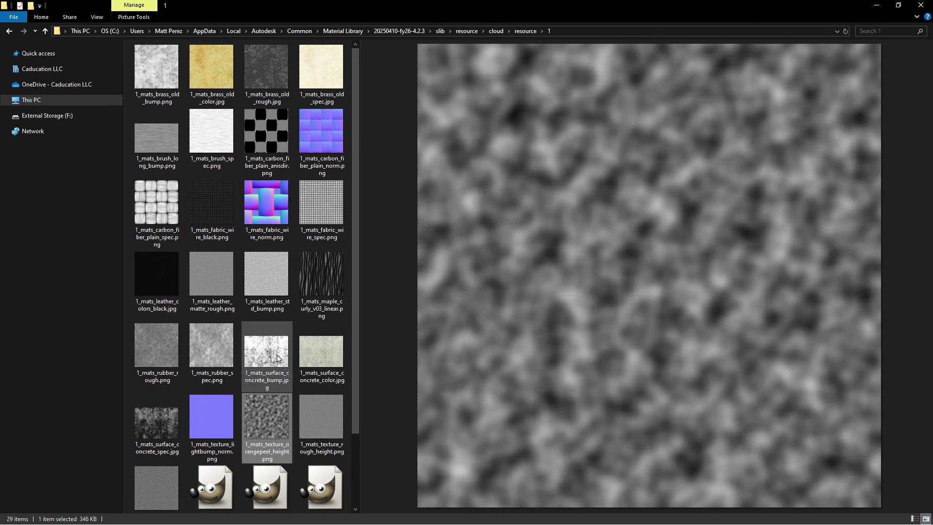
click(164, 426)
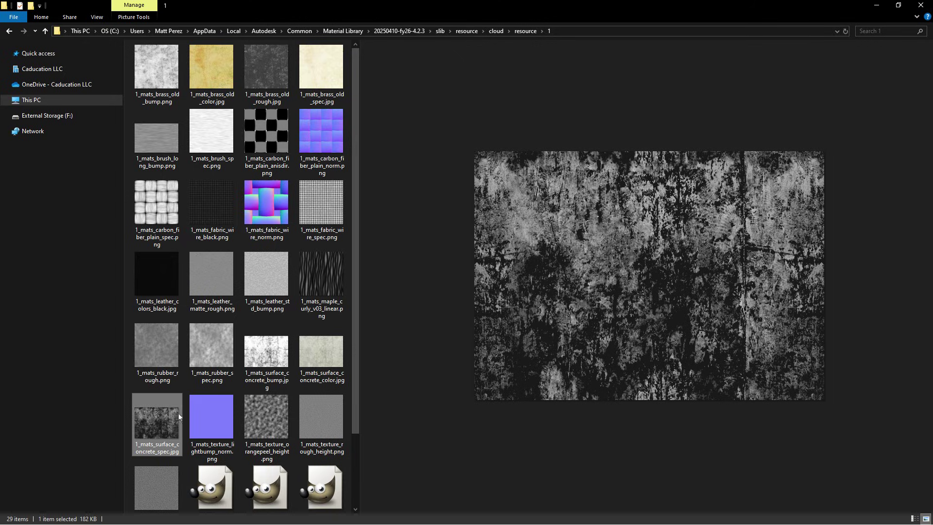
Copy 1_mats_maple_curly_v03_linear.png from the material library into the BumpMaps folder and switch back to Fusion.
click(318, 280)
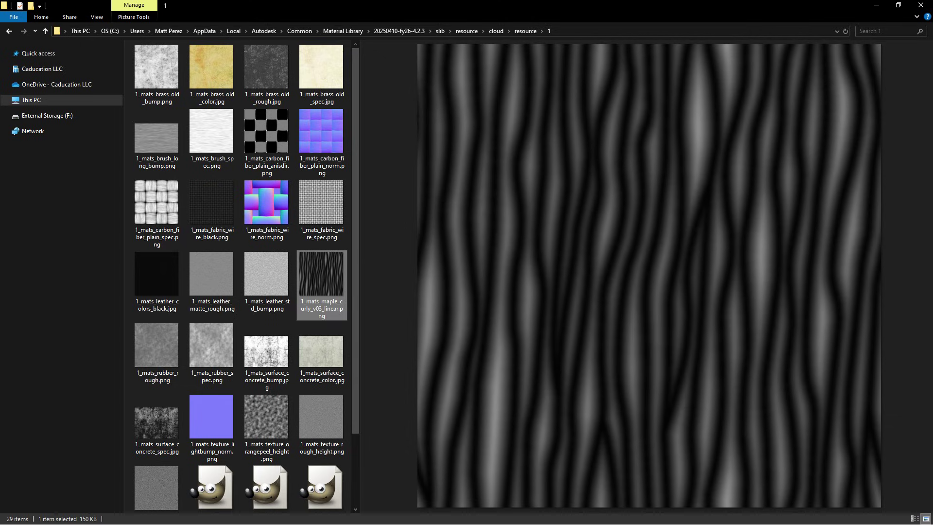
key(alt+Tab)
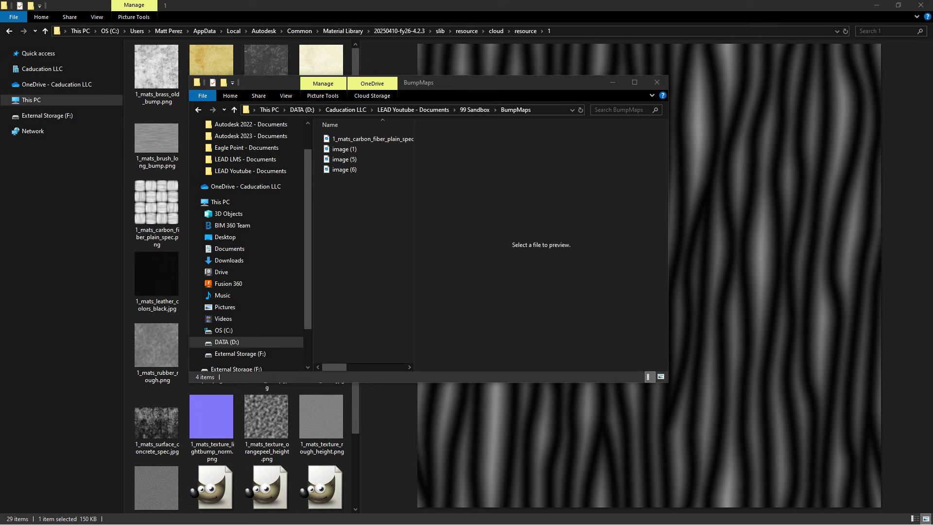
key(ctrl+v)
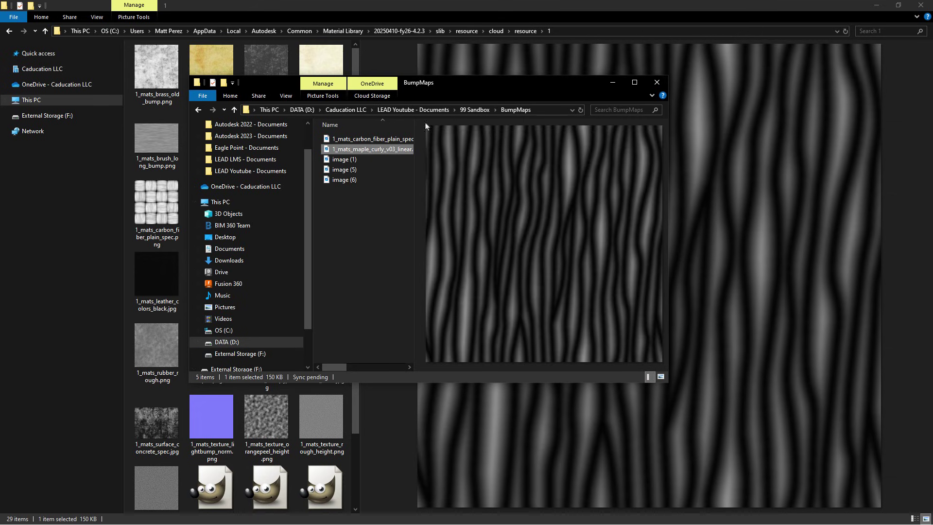
click(613, 82)
click(877, 6)
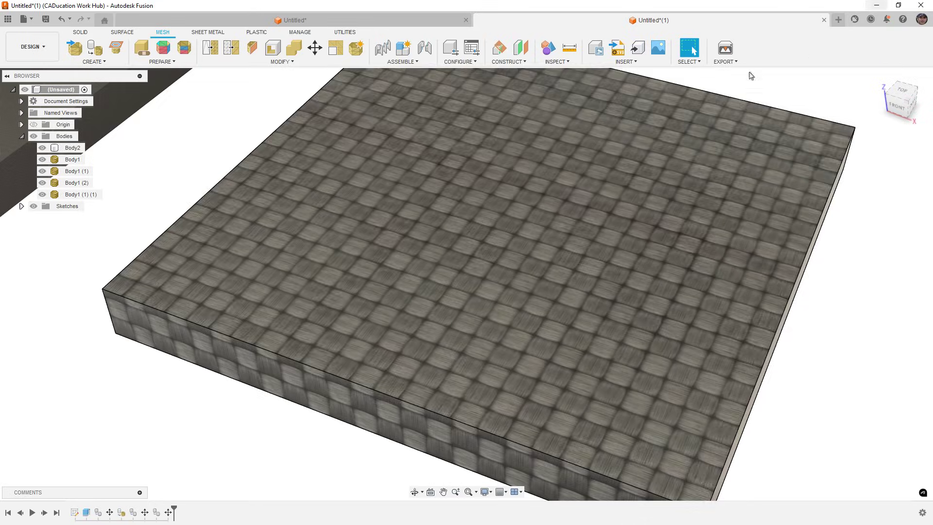
Start Direct Edit on all four mesh plates, leaving out the solid carbon fiber plate.
scroll(700, 357, down, 4)
scroll(710, 360, down, 5)
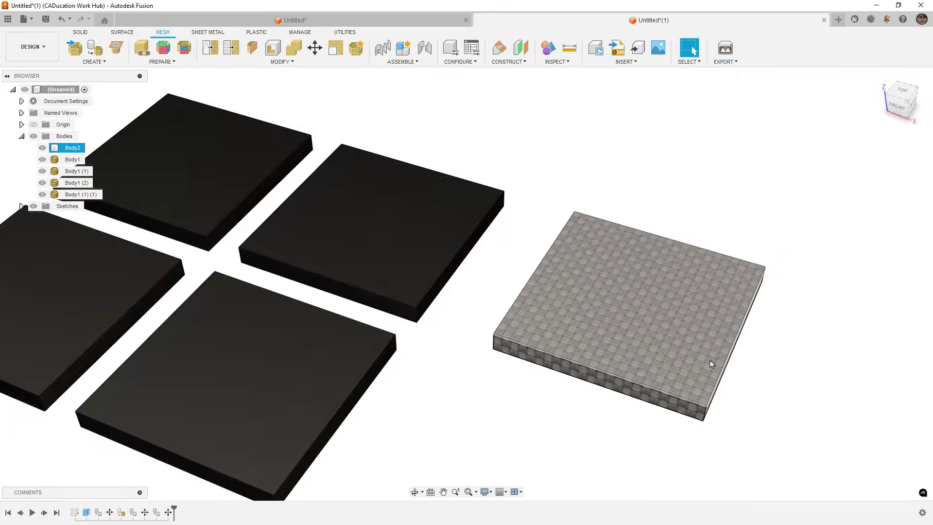
click(523, 315)
scroll(210, 239, up, 3)
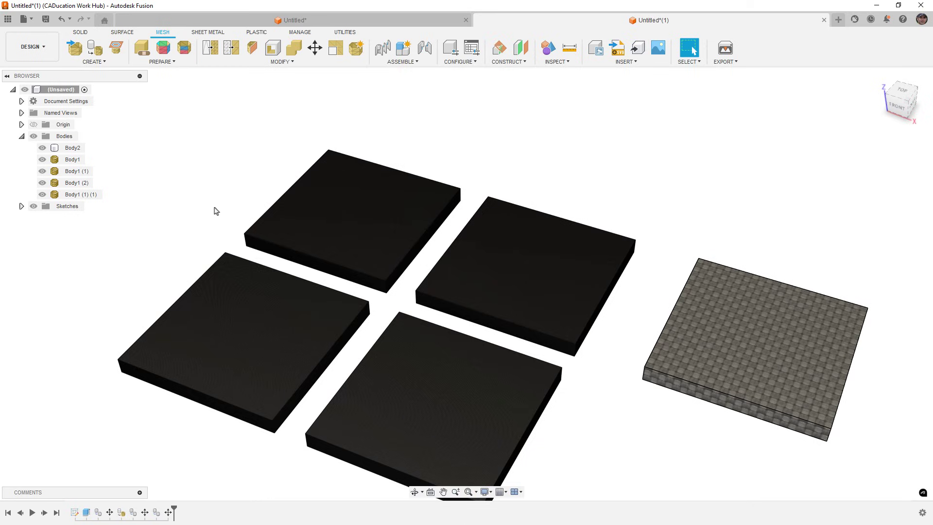
click(355, 49)
click(360, 209)
click(482, 255)
click(315, 304)
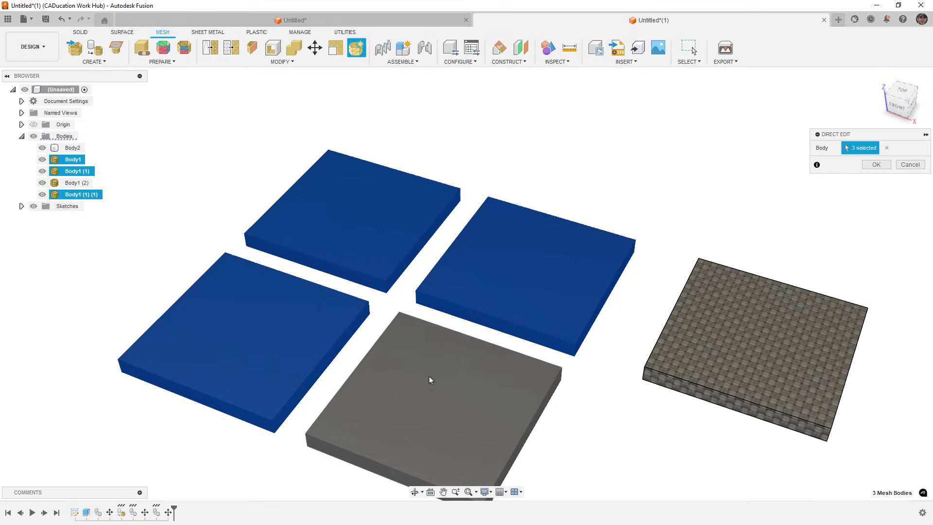
click(438, 373)
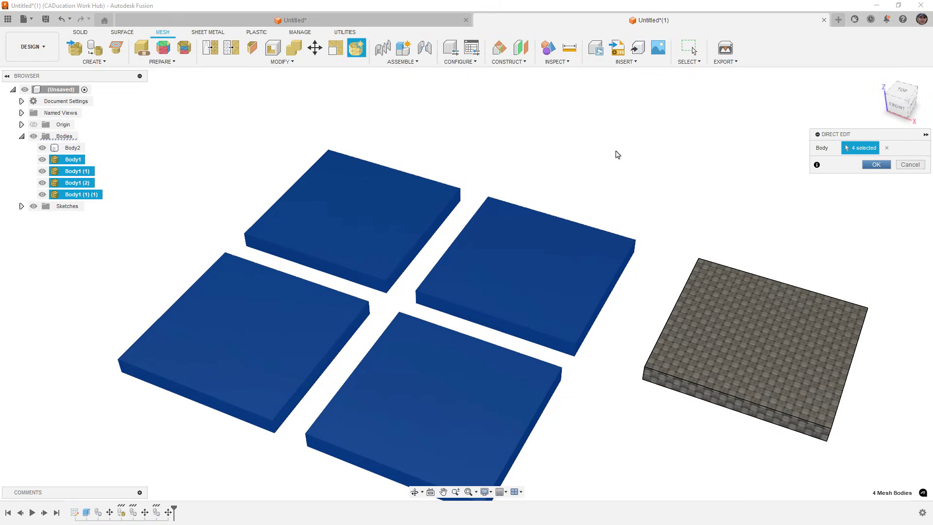
key(Return)
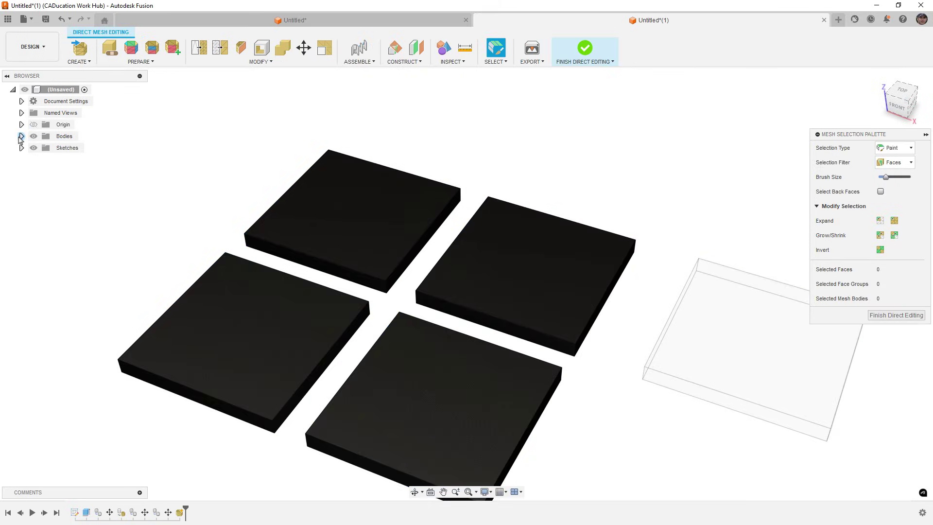
Expand the list of edited mesh bodies and display the mesh face groups on the four plates.
click(21, 136)
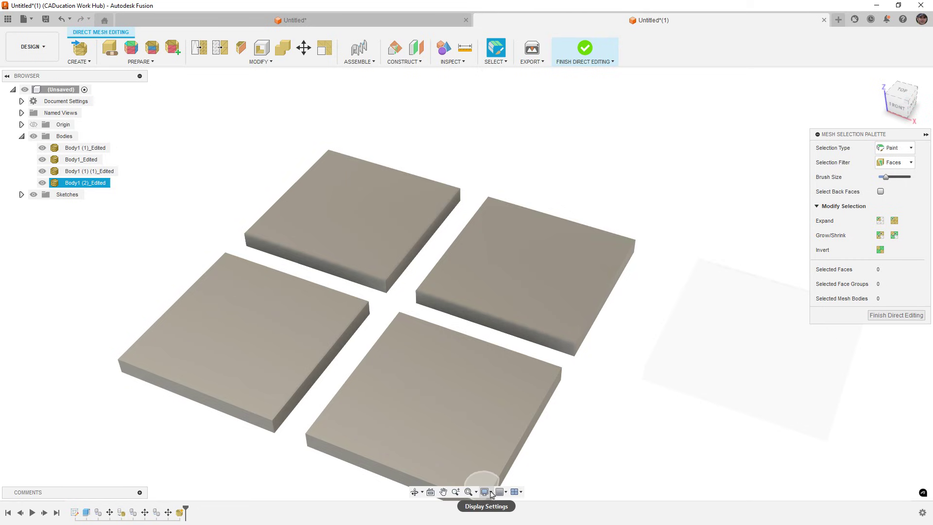
click(485, 492)
mouse_move(559, 413)
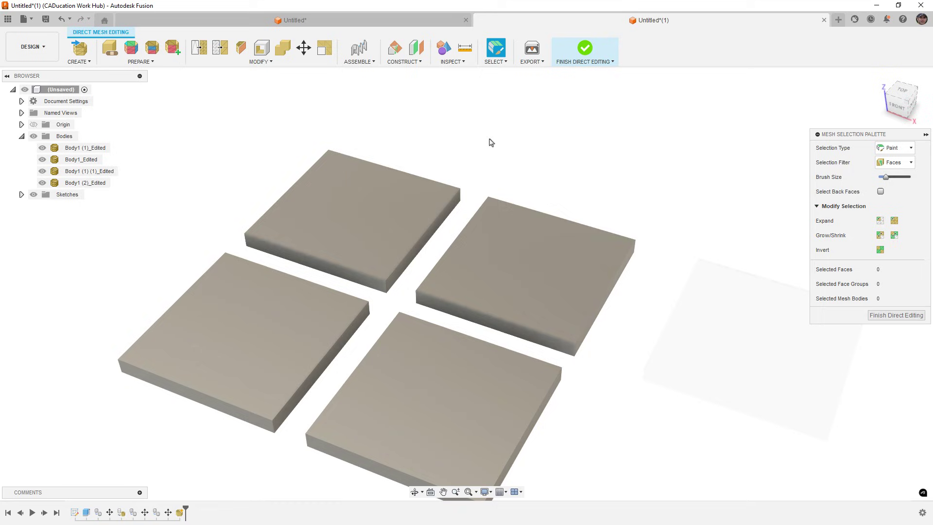
click(491, 139)
click(464, 67)
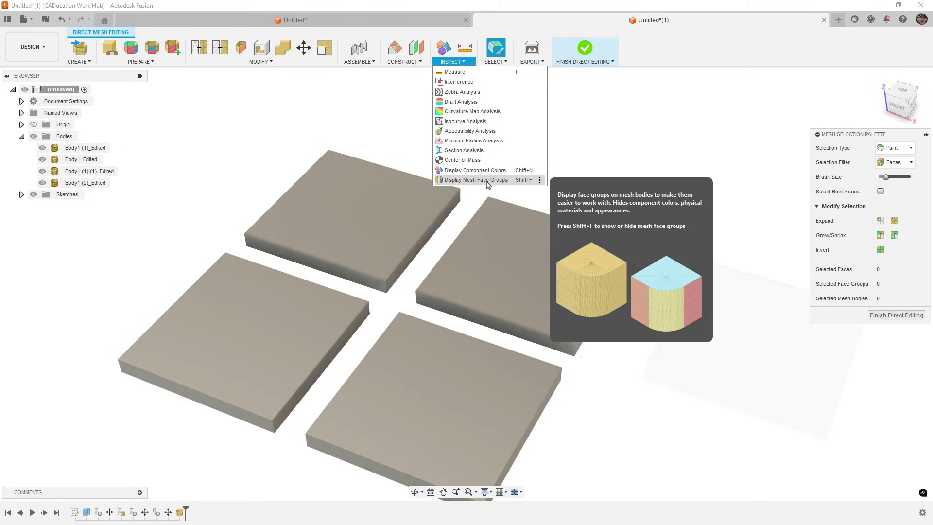
click(488, 181)
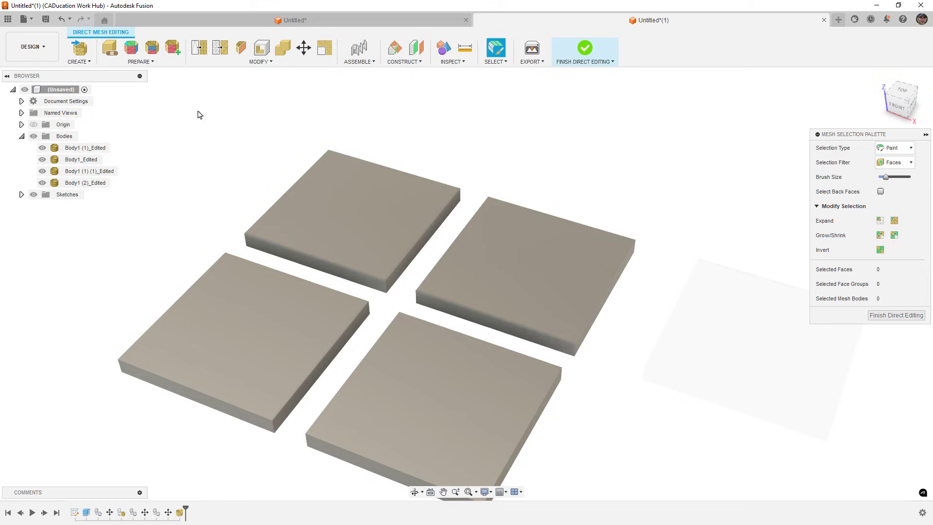
click(129, 49)
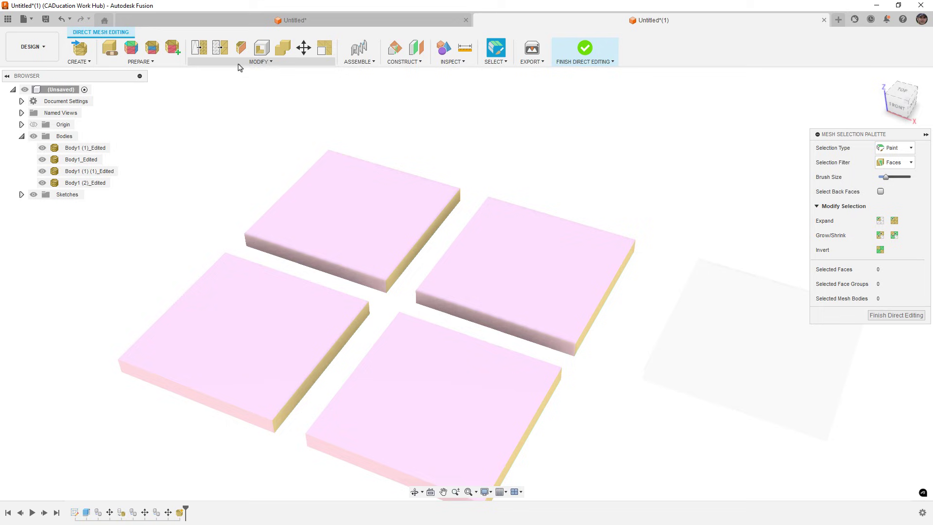
Start a Texture Extrude with the selection filter set to Face Groups and select the top face group of Body1 (1)_Edited.
click(239, 63)
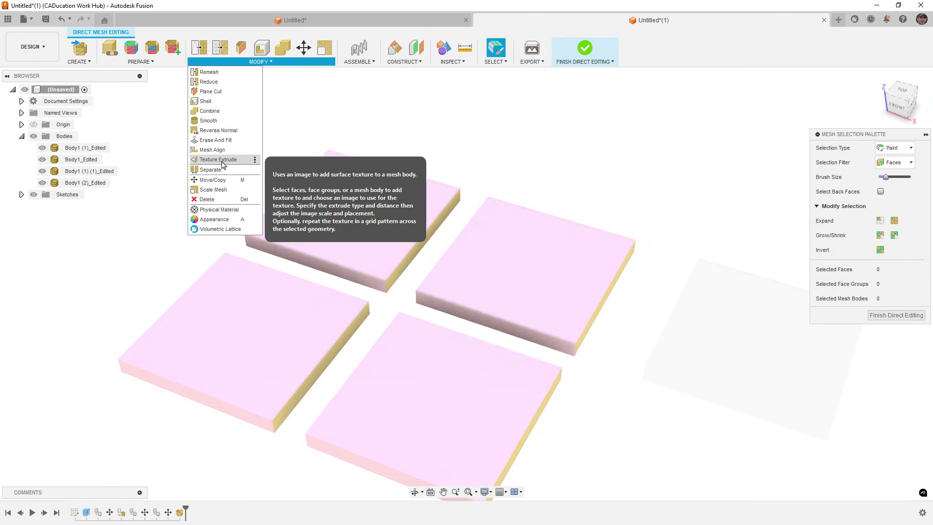
click(222, 162)
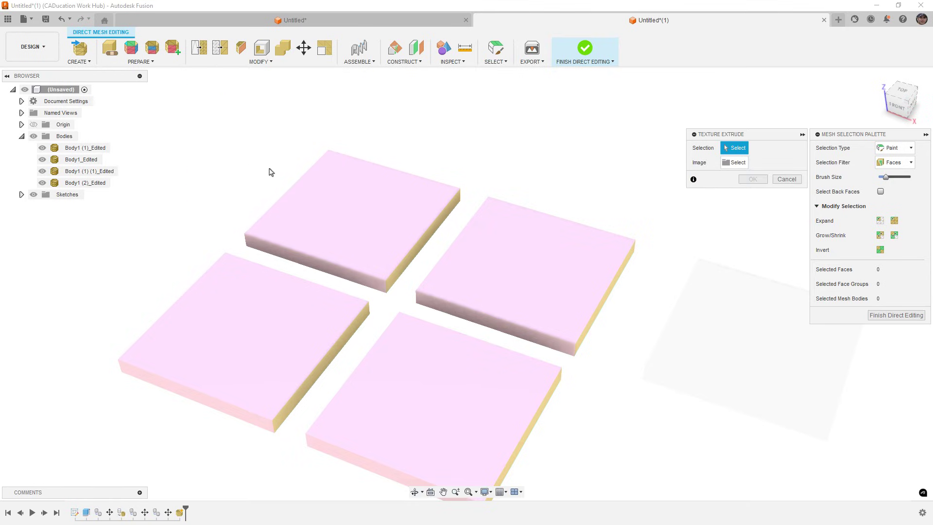
click(901, 162)
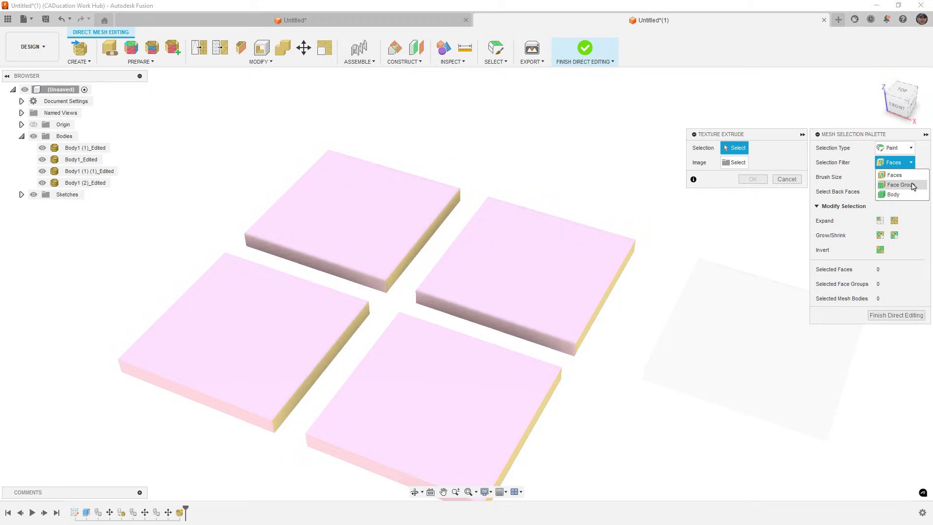
click(912, 185)
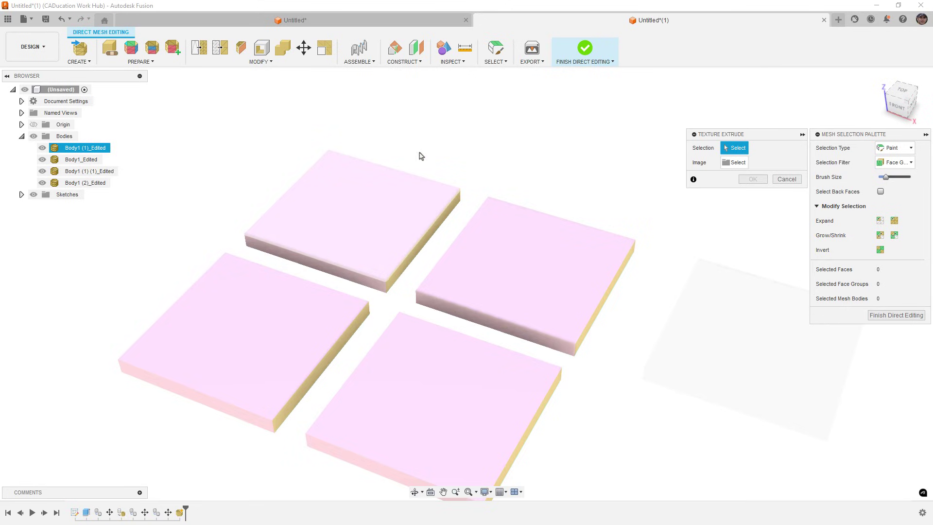
click(388, 196)
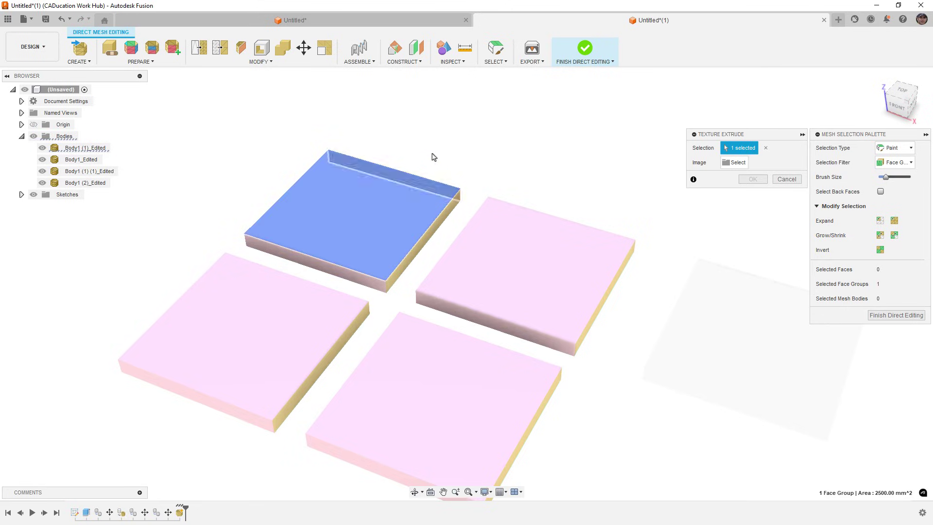
Load 1_mats_carbon_fiber_plain_spec.png from the computer's BumpMaps folder as the texture image.
click(729, 165)
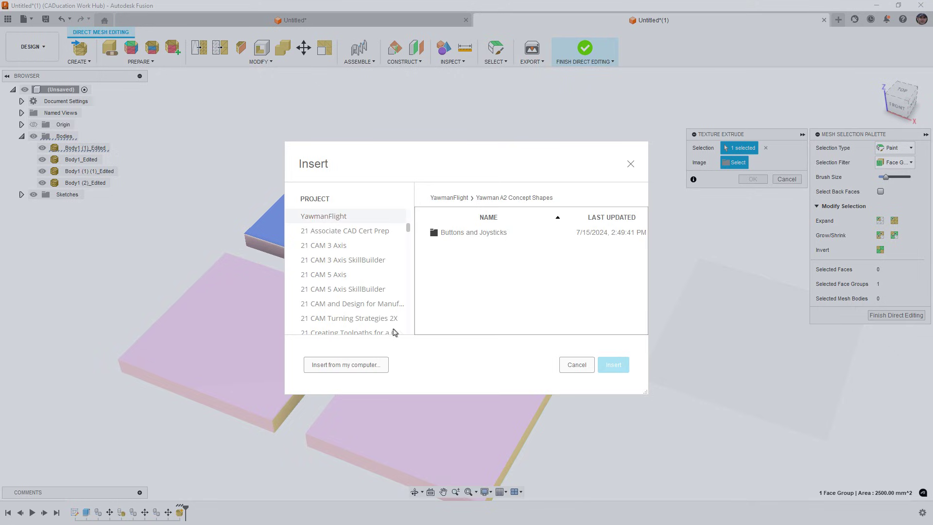
click(371, 364)
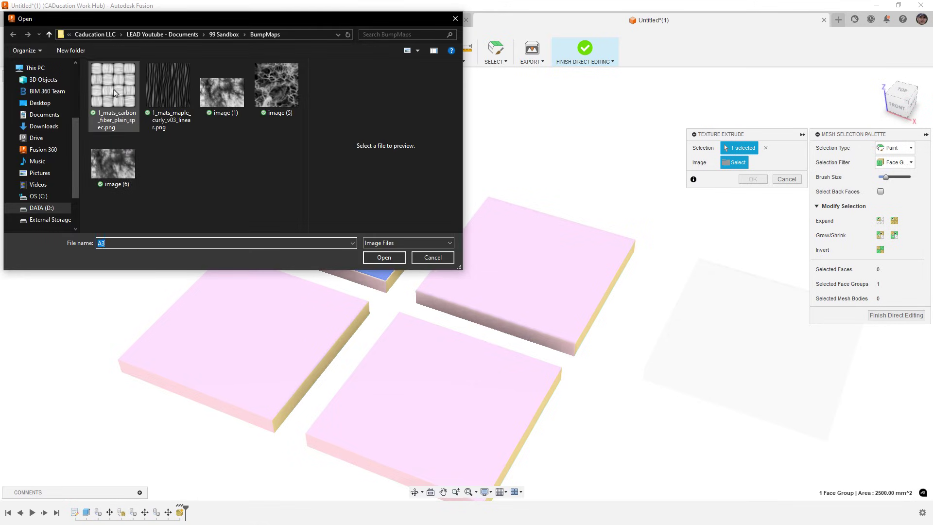
click(116, 92)
click(384, 258)
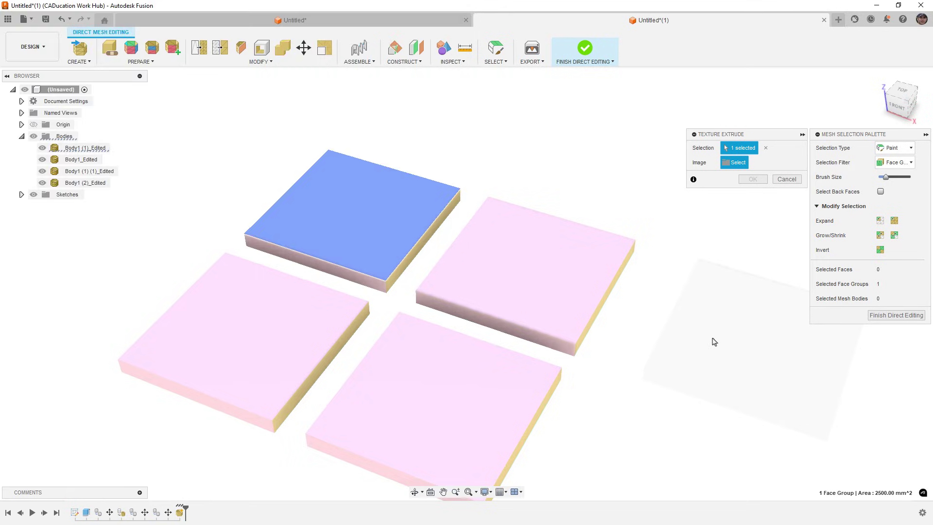
Move the carbon fiber image to the plate's front corner, at about -19.9 mm in X and -20.0 mm in Y.
scroll(366, 218, up, 2)
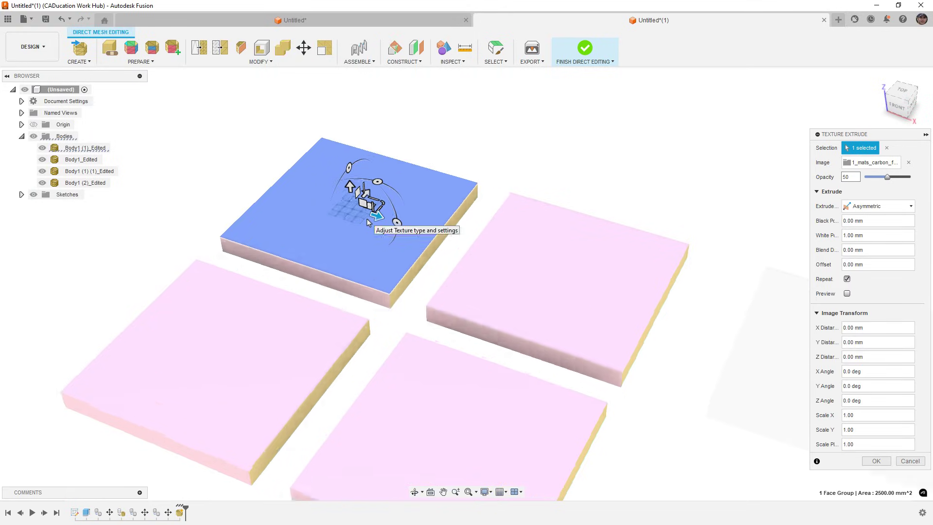
scroll(366, 218, up, 2)
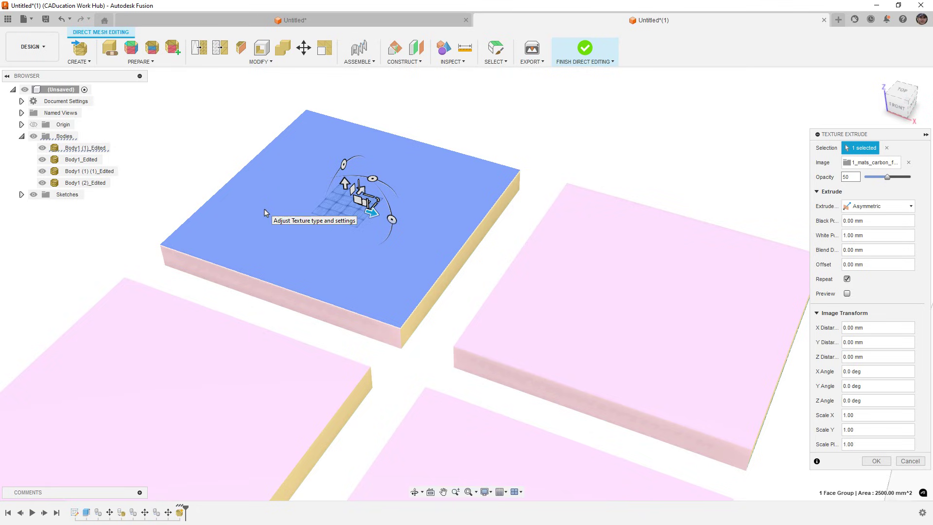
scroll(269, 214, up, 3)
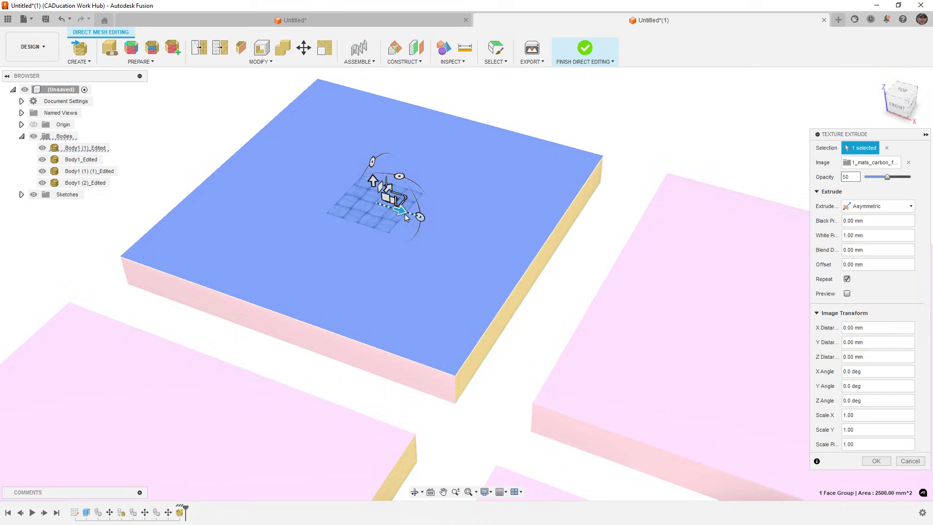
shift+middle_drag(406, 217, 403, 228)
drag(369, 205, 198, 271)
scroll(187, 315, up, 3)
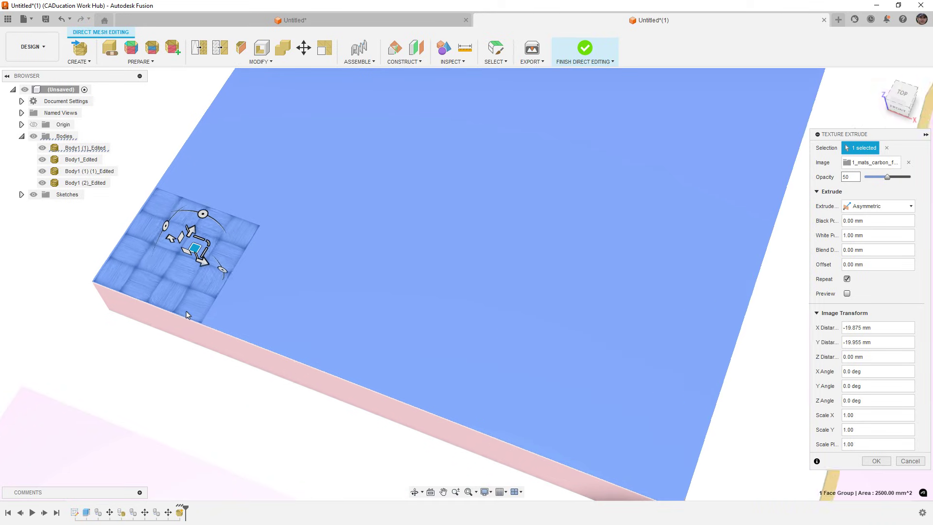
scroll(188, 315, up, 4)
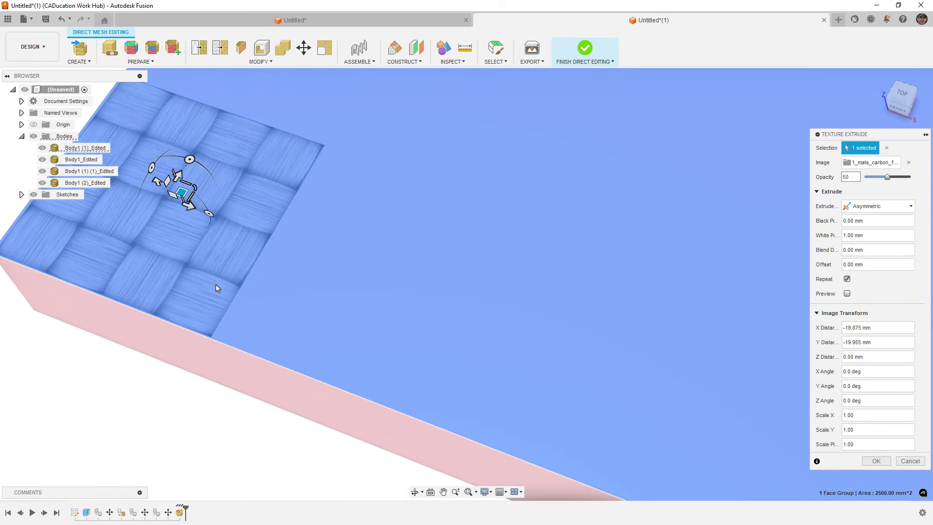
shift+middle_drag(196, 305, 188, 285)
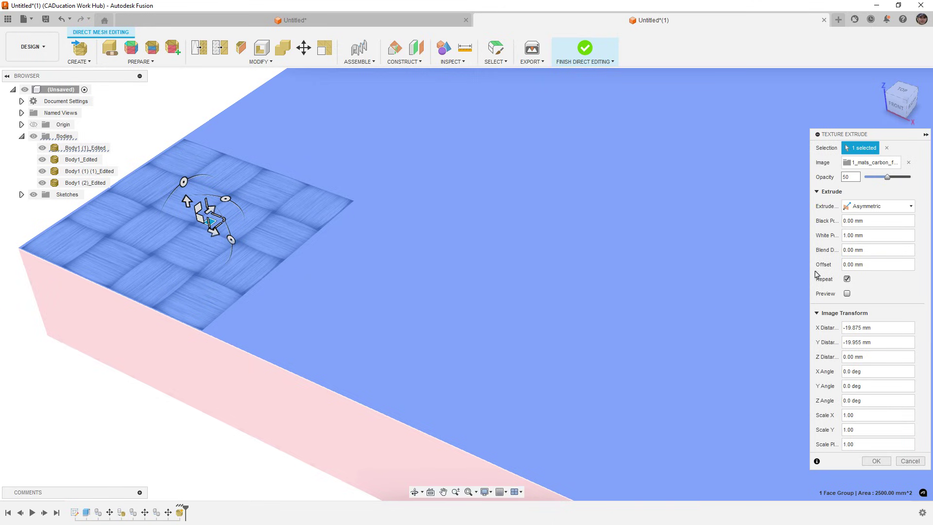
Extrude the carbon fiber texture asymmetrically with the preview turned on and set the white point to 0.5 mm.
click(872, 207)
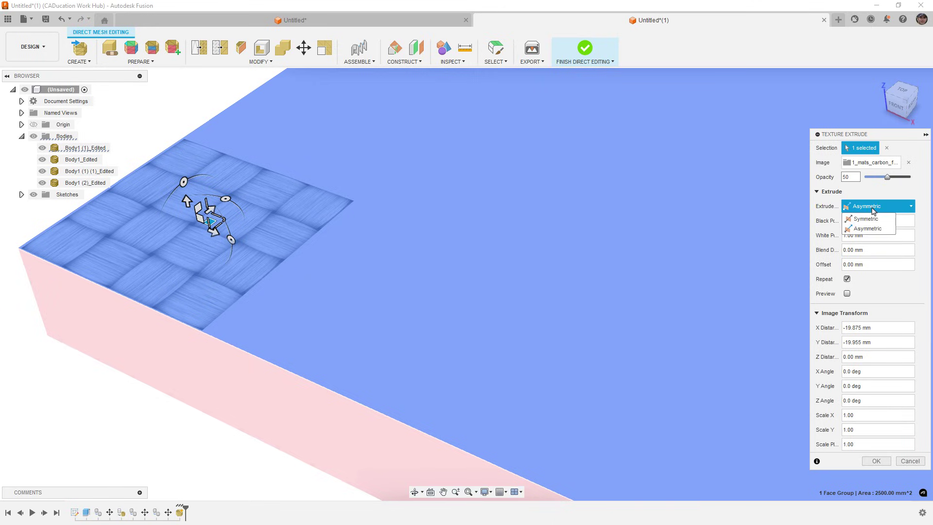
click(874, 230)
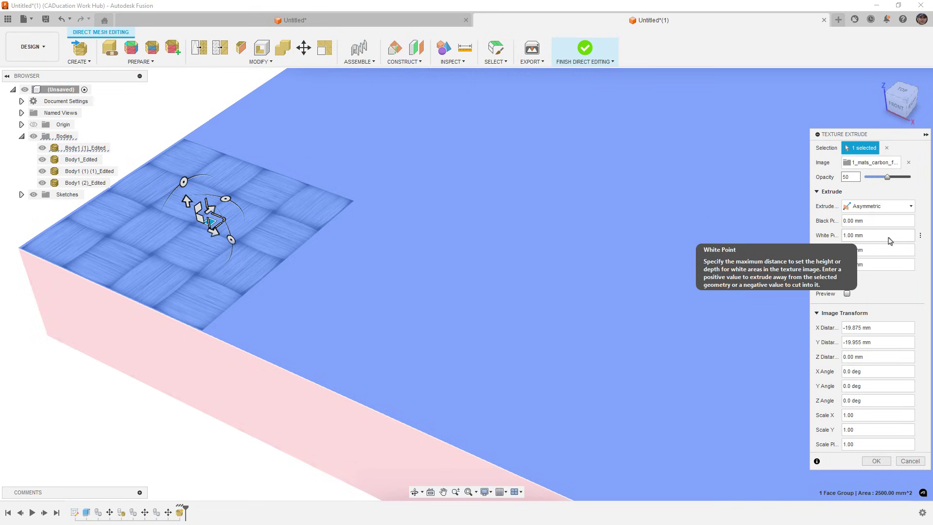
click(877, 236)
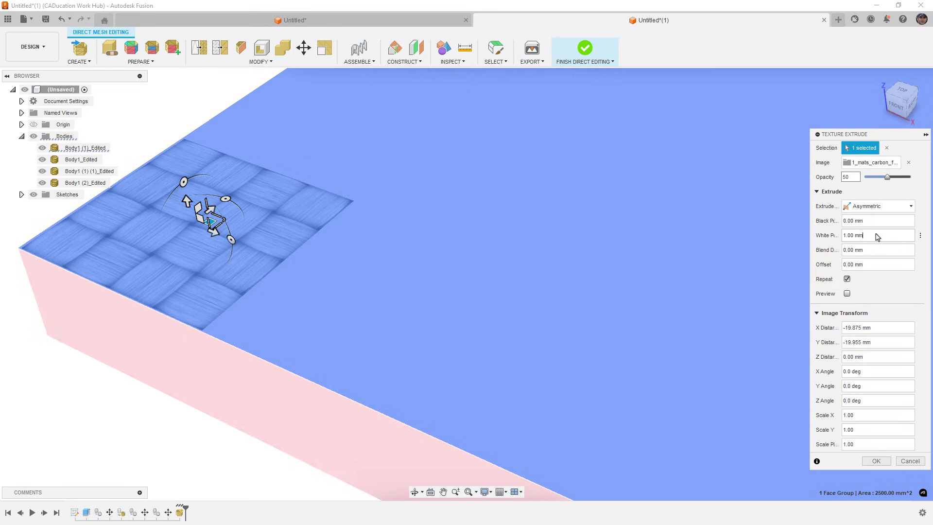
click(847, 293)
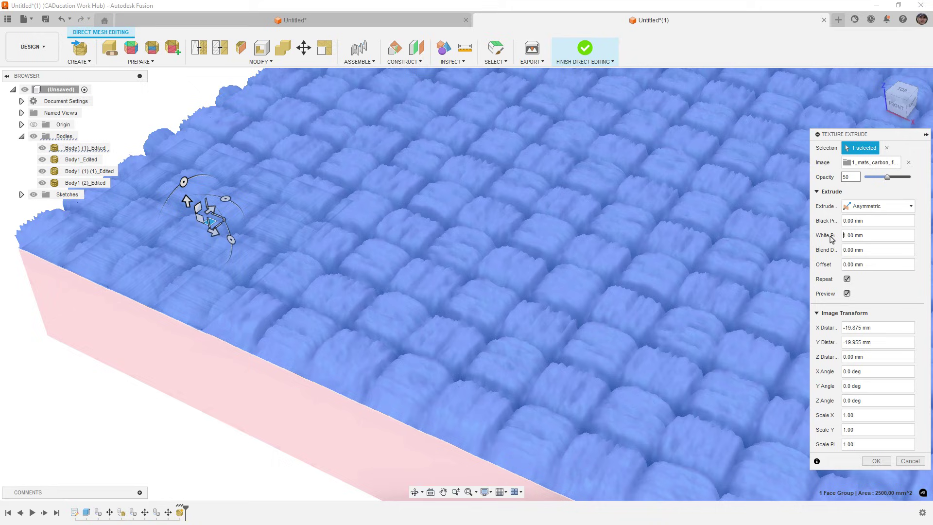
click(868, 235)
text(.5)
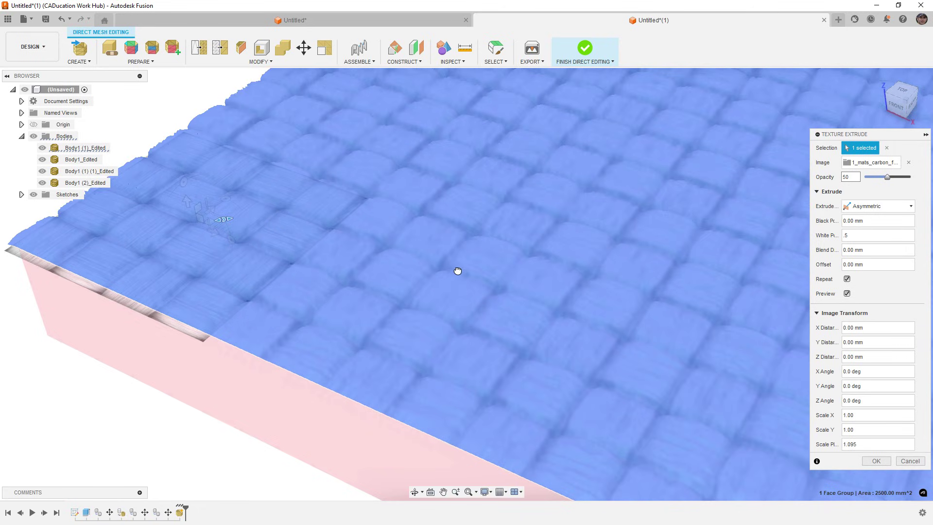
Place the carbon fiber image at 0 mm in X and Y, scale it in plane to about 5.95 and finish the Texture Extrude.
scroll(861, 445, up, 3)
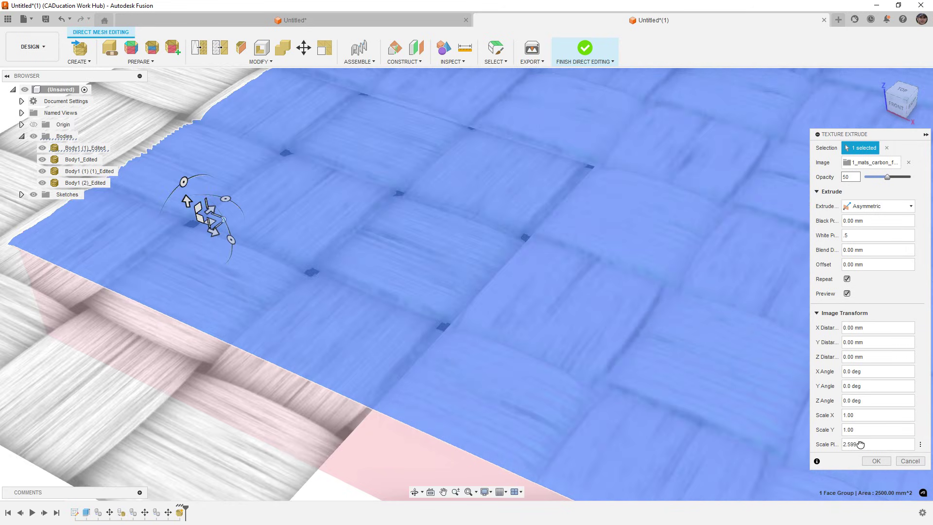
scroll(479, 330, down, 6)
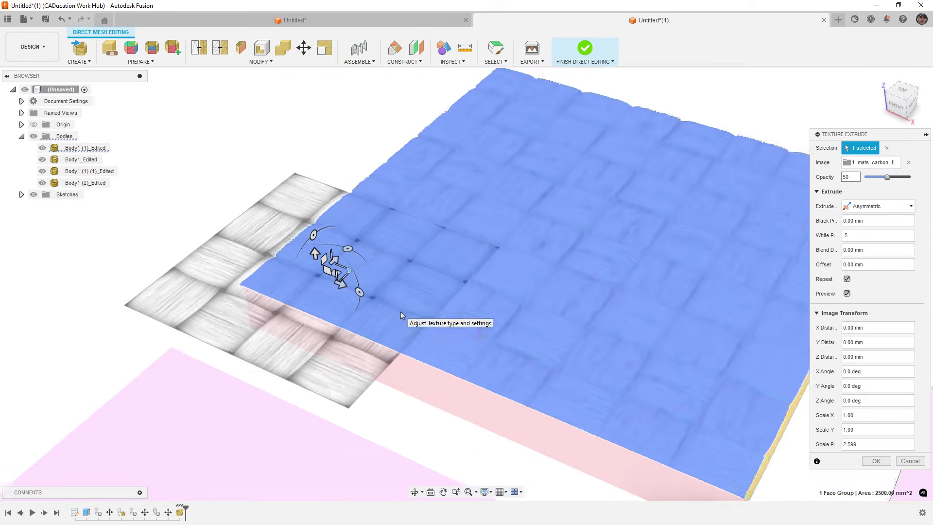
middle_drag(552, 315, 511, 307)
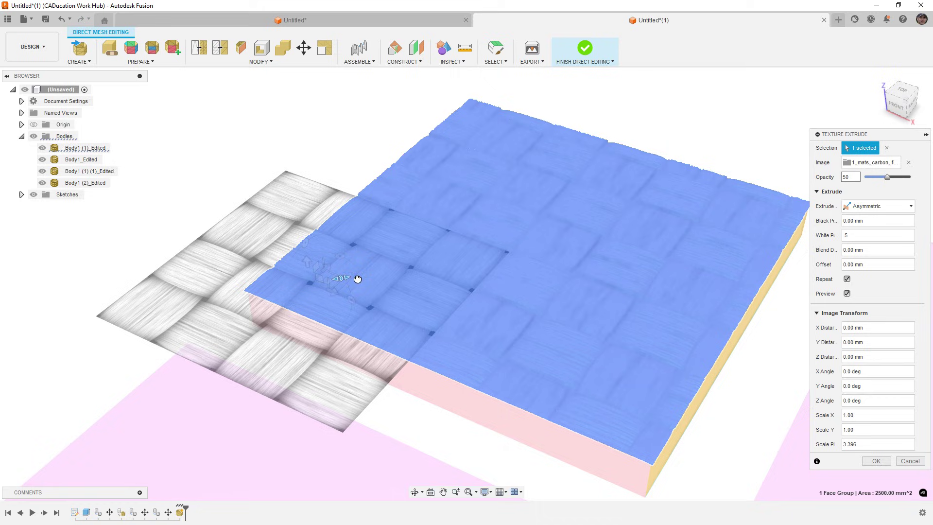
drag(360, 278, 253, 187)
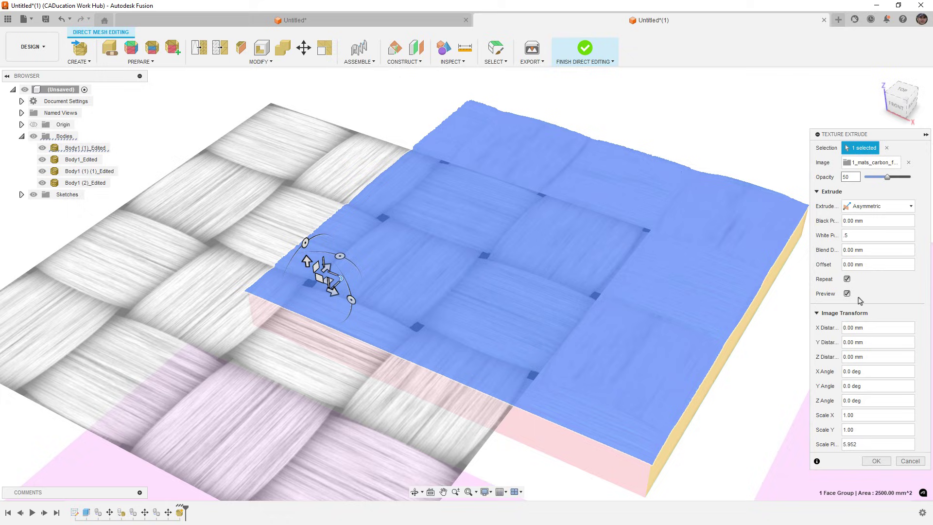
click(880, 462)
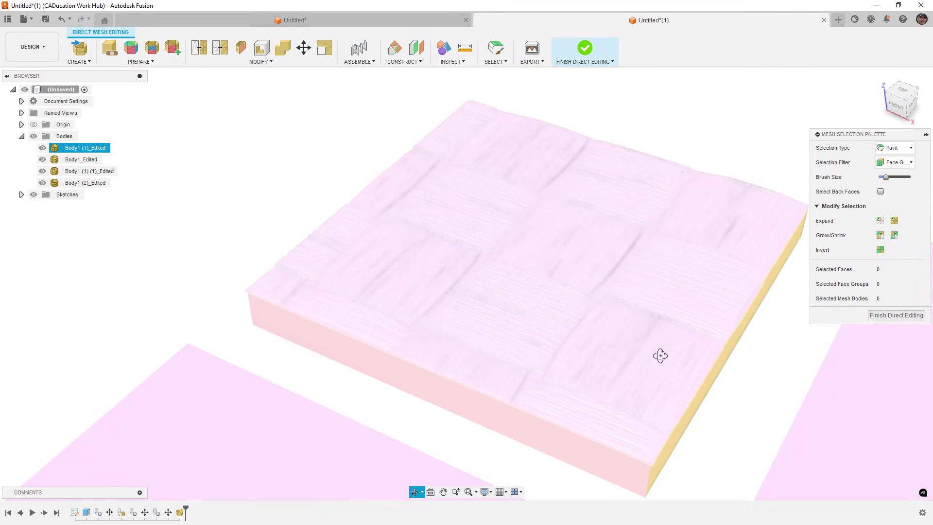
Turn off the mesh face group display to examine the carbon fiber relief up close, and turn it back on.
mouse_move(658, 354)
shift+middle_down()
mouse_move(655, 338)
mouse_move(633, 354)
mouse_move(668, 364)
shift+middle_up()
scroll(708, 365, up, 5)
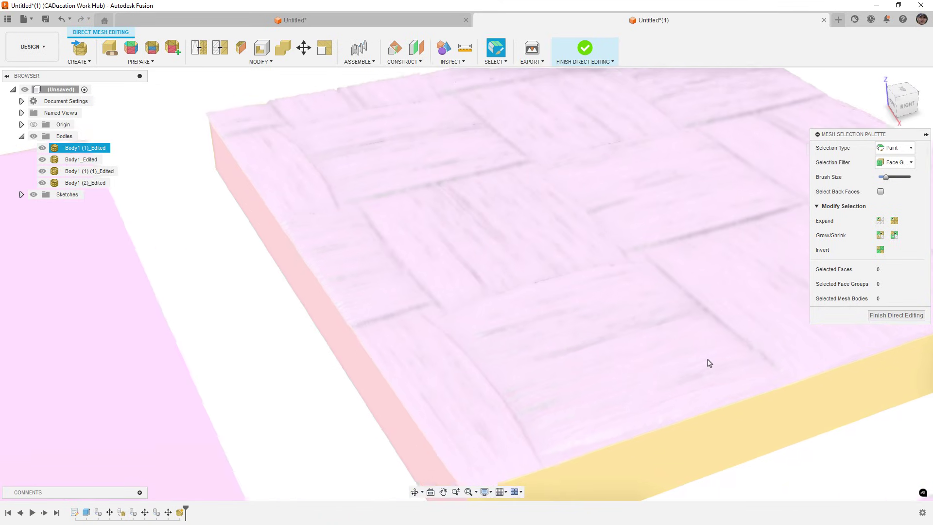
click(448, 61)
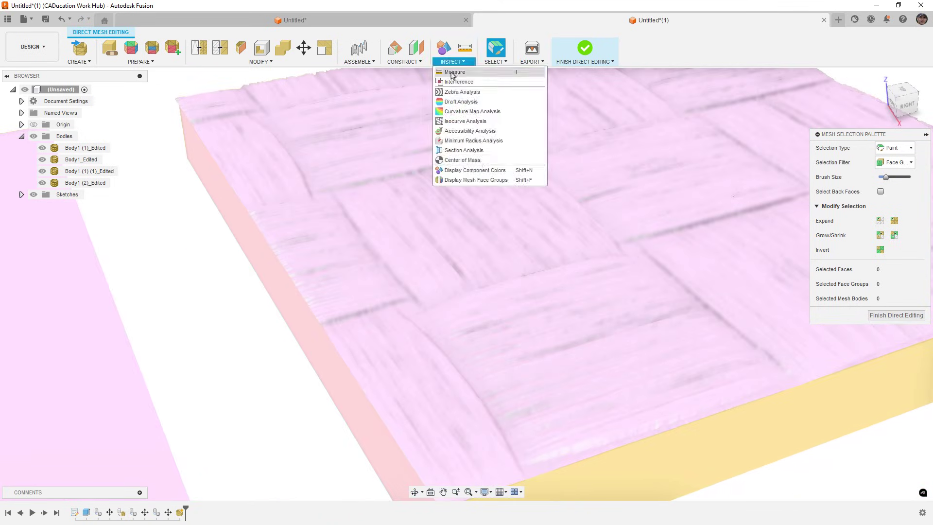
click(483, 180)
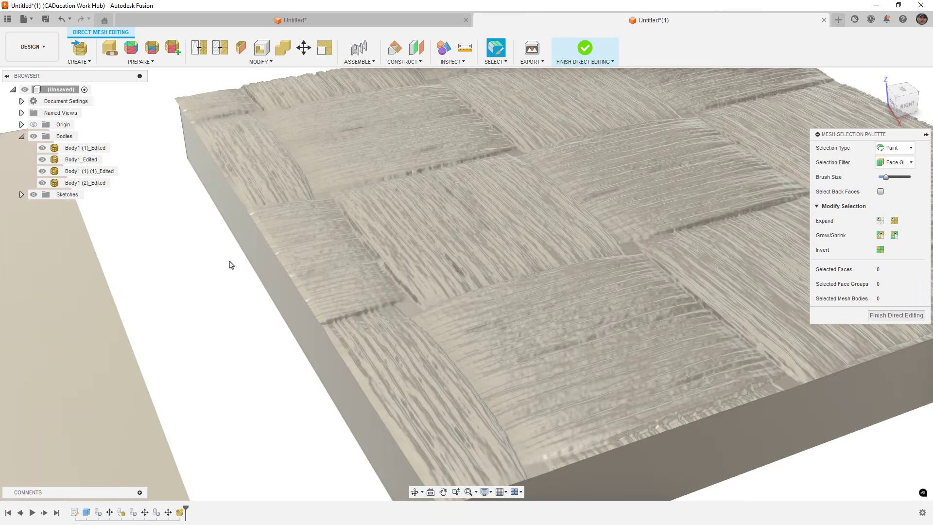
shift+middle_drag(232, 265, 262, 289)
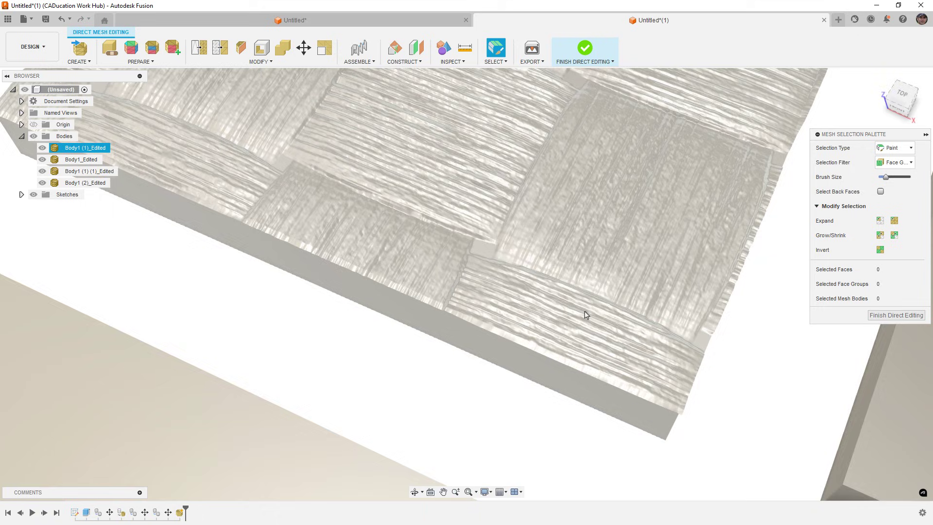
shift+middle_drag(585, 315, 429, 318)
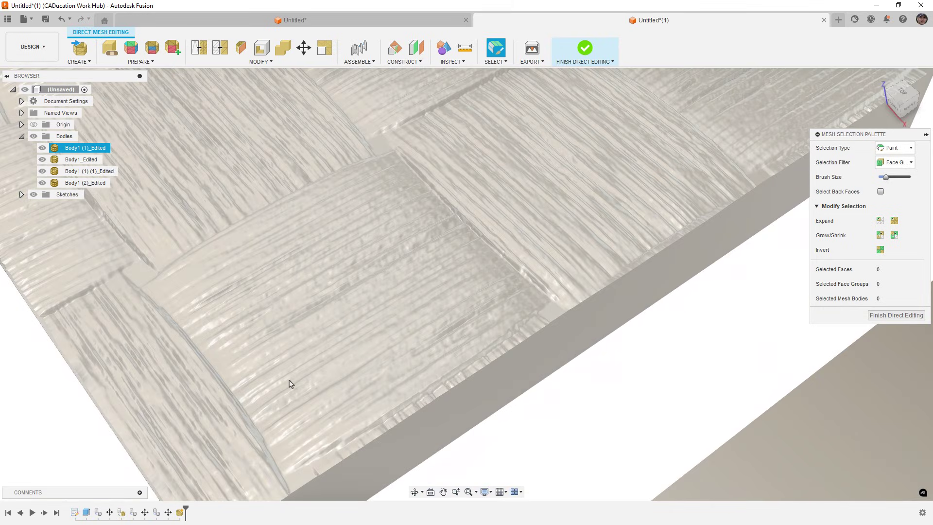
shift+middle_drag(373, 341, 375, 312)
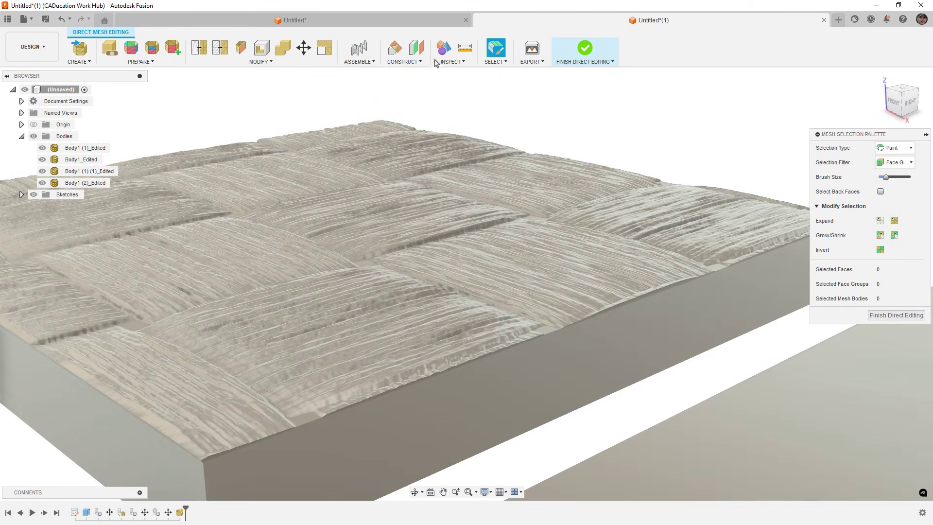
click(448, 62)
click(479, 183)
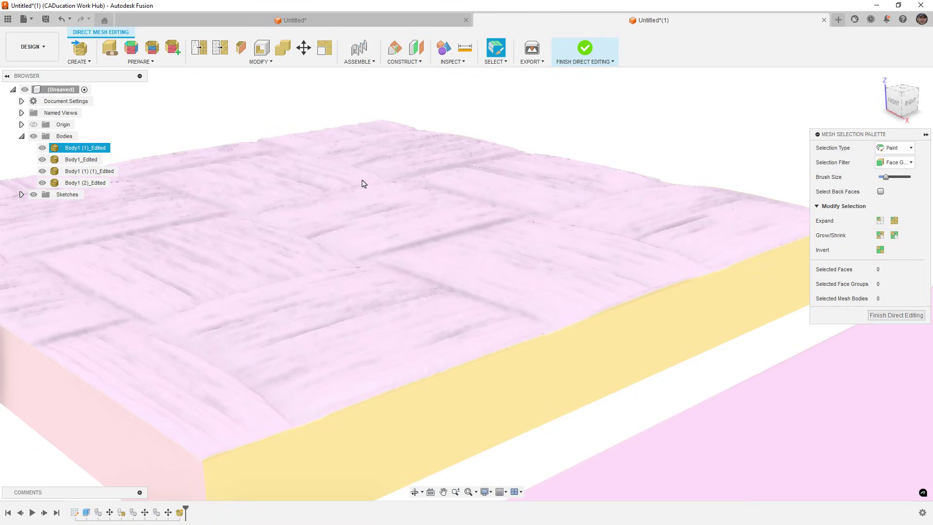
Start a new Texture Extrude filtered to face groups and select the top face group of Body1_Edited.
scroll(347, 180, down, 8)
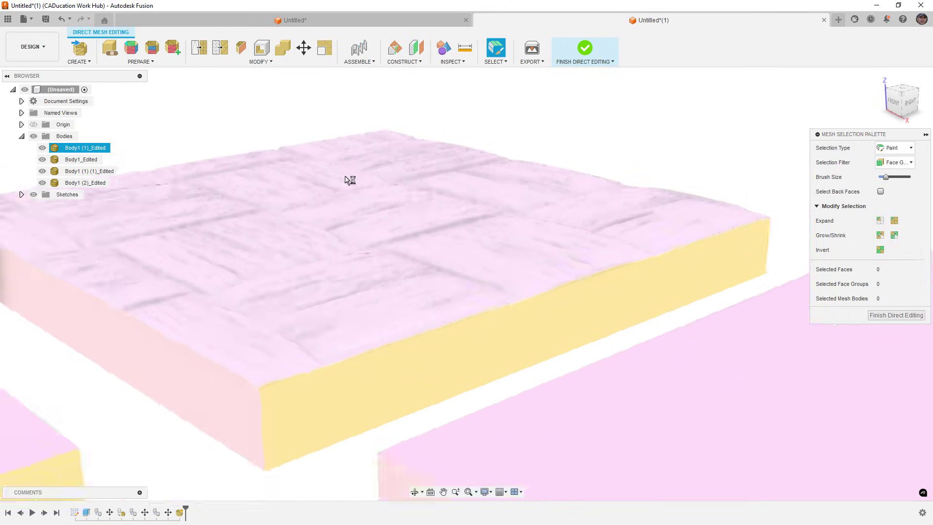
shift+middle_drag(389, 231, 462, 279)
key(Escape)
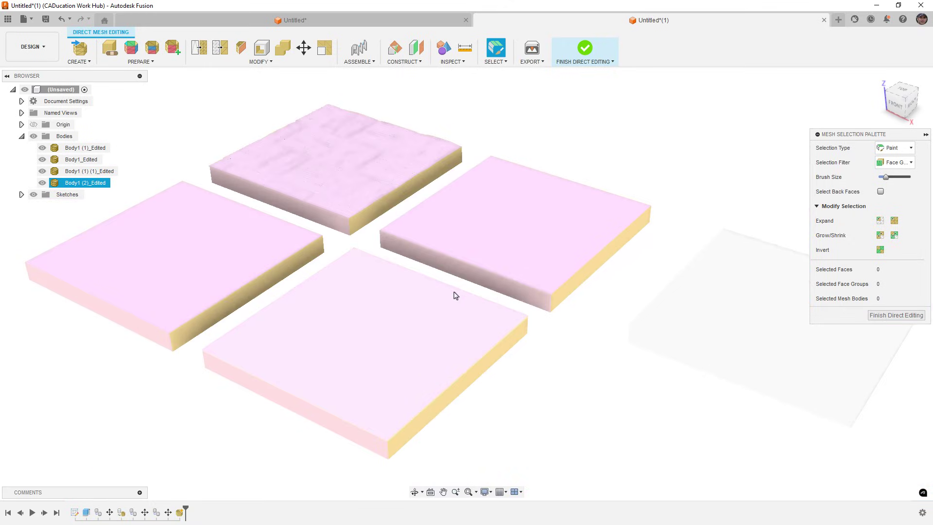
click(319, 63)
click(218, 160)
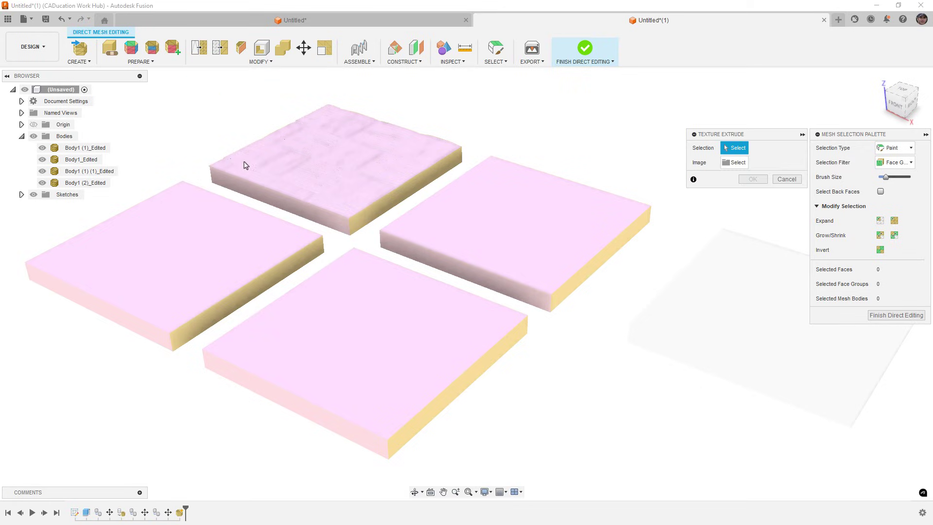
click(896, 162)
click(892, 174)
click(577, 219)
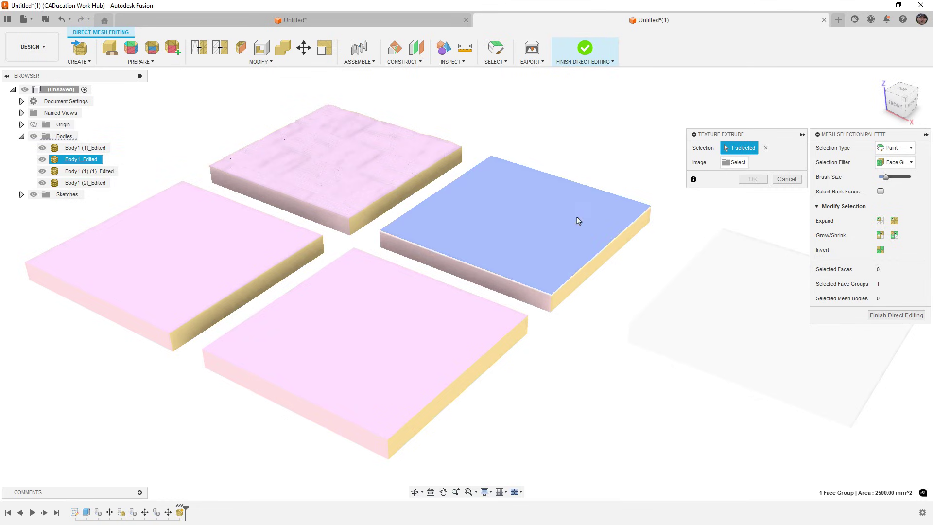
Load 1_mats_maple_curly_v03_linear.png from the computer's BumpMaps folder and scale it in plane to about 5.12 to cover the plate's top.
click(738, 163)
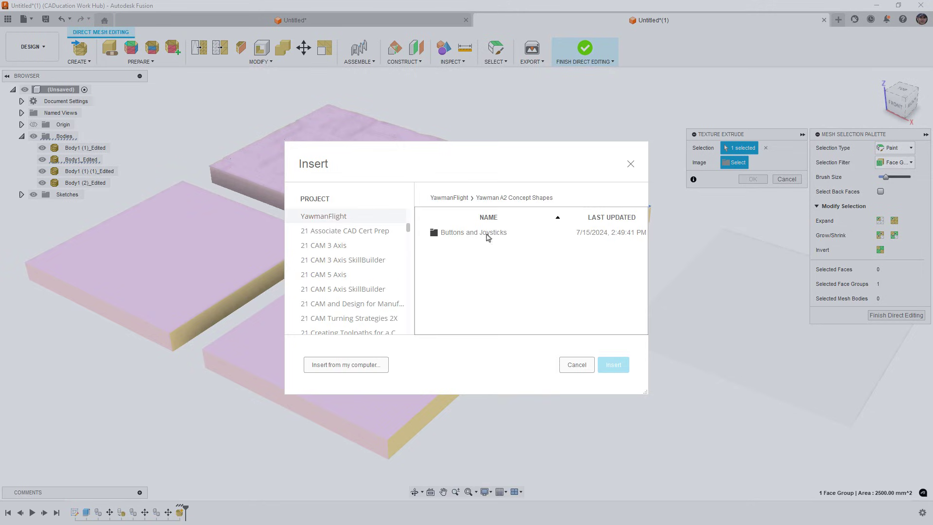
click(372, 362)
click(174, 97)
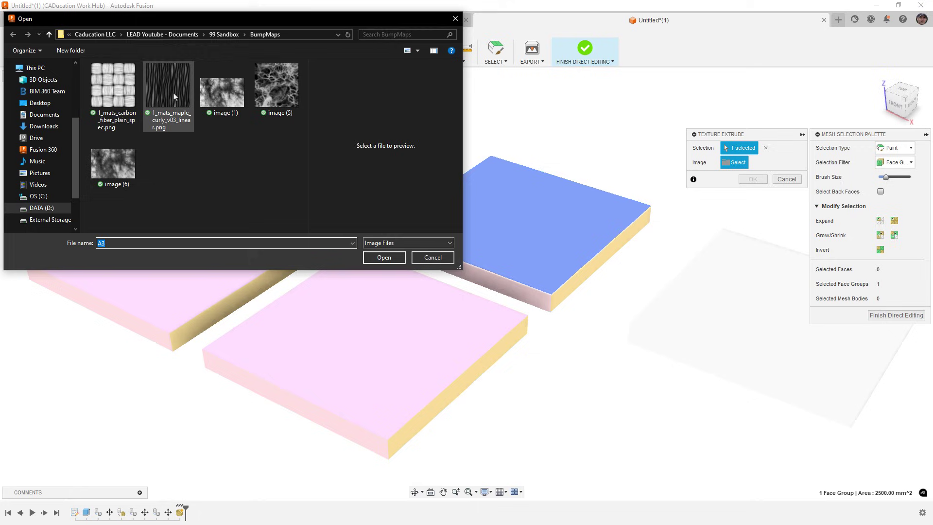
click(403, 254)
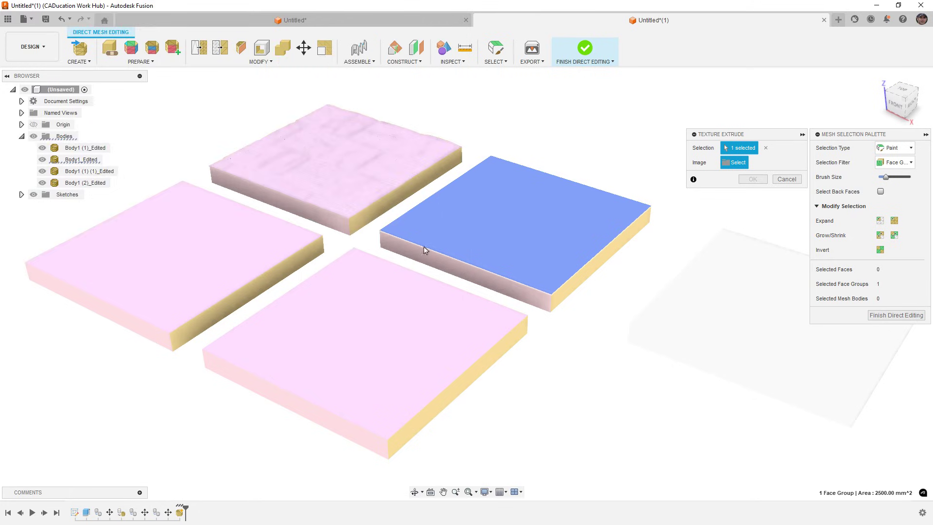
drag(551, 223, 790, 118)
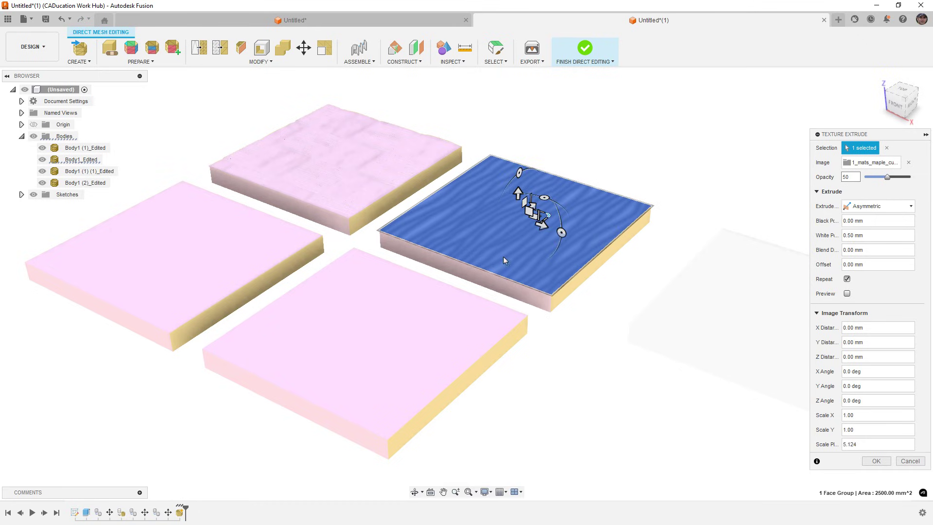
Set the maple texture's black point to 1 mm and white point to 0 mm, and turn on the preview.
scroll(516, 244, up, 5)
shift+middle_drag(524, 261, 525, 261)
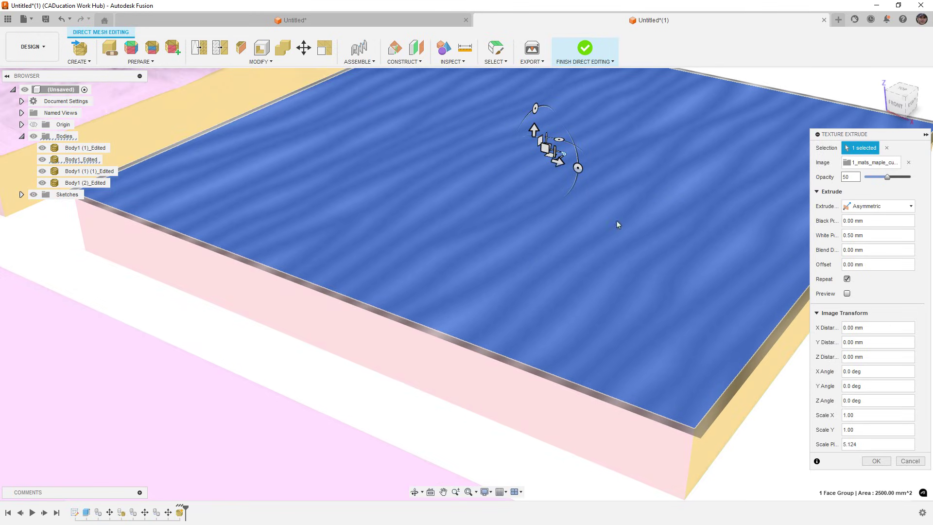
drag(875, 225, 836, 238)
text(1)
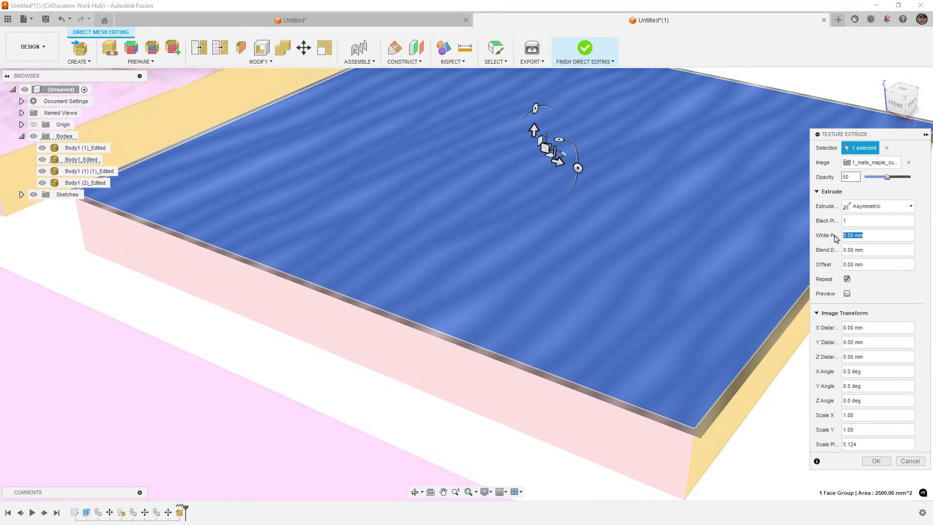
text(0)
click(847, 293)
Inspect the previewed maple relief along the plate's front edge and confirm the Texture Extrude.
scroll(521, 282, down, 5)
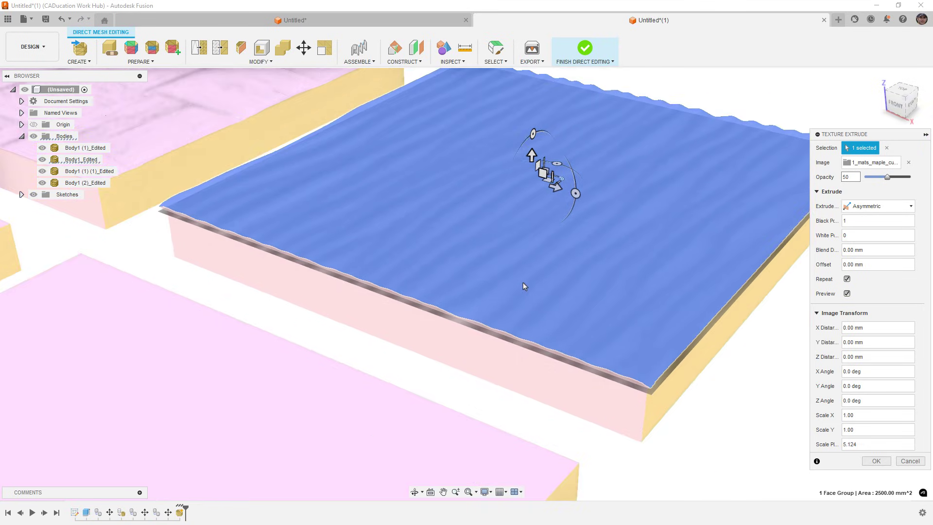
mouse_move(583, 318)
shift+middle_down()
mouse_move(597, 294)
mouse_move(615, 319)
mouse_move(571, 342)
shift+middle_up()
scroll(622, 324, up, 5)
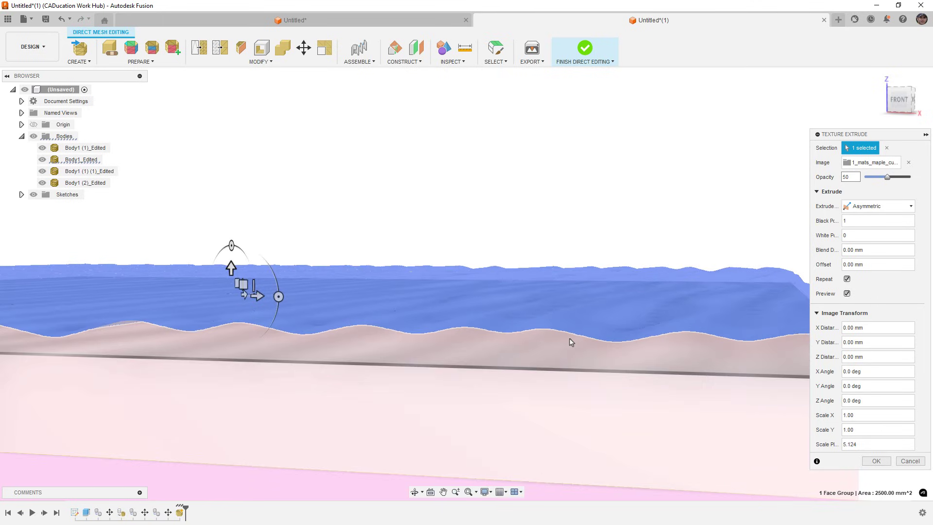
mouse_move(631, 348)
shift+middle_down()
mouse_move(623, 345)
mouse_move(624, 356)
shift+middle_up()
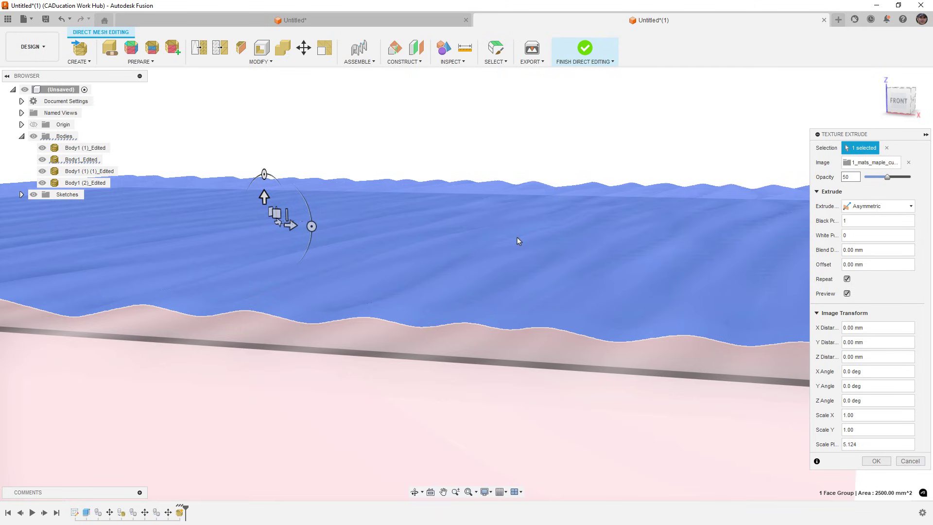
shift+middle_drag(517, 237, 510, 282)
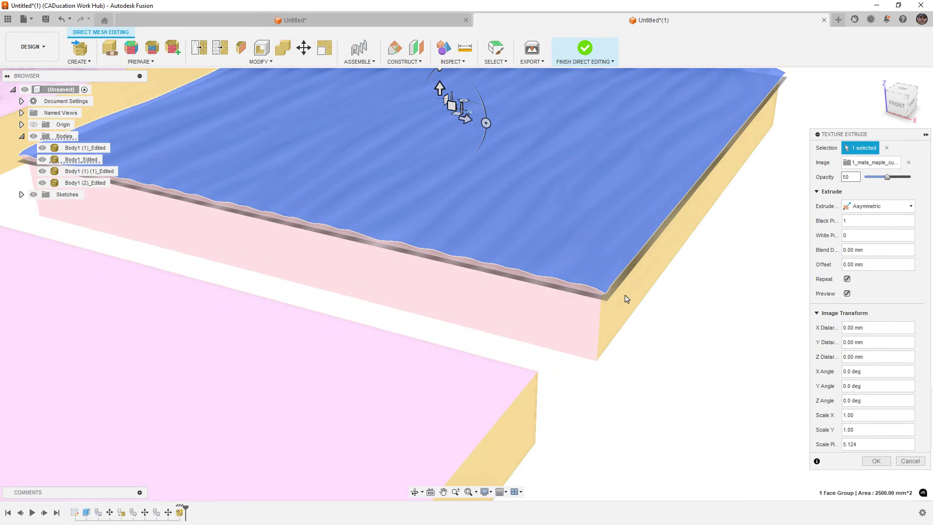
scroll(628, 298, down, 2)
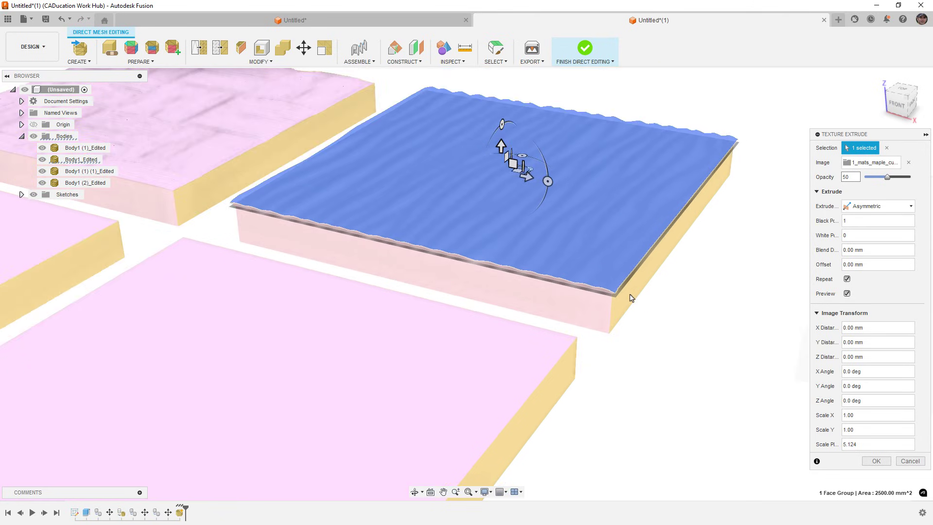
mouse_move(625, 316)
shift+middle_down()
mouse_move(622, 333)
mouse_move(617, 316)
shift+middle_up()
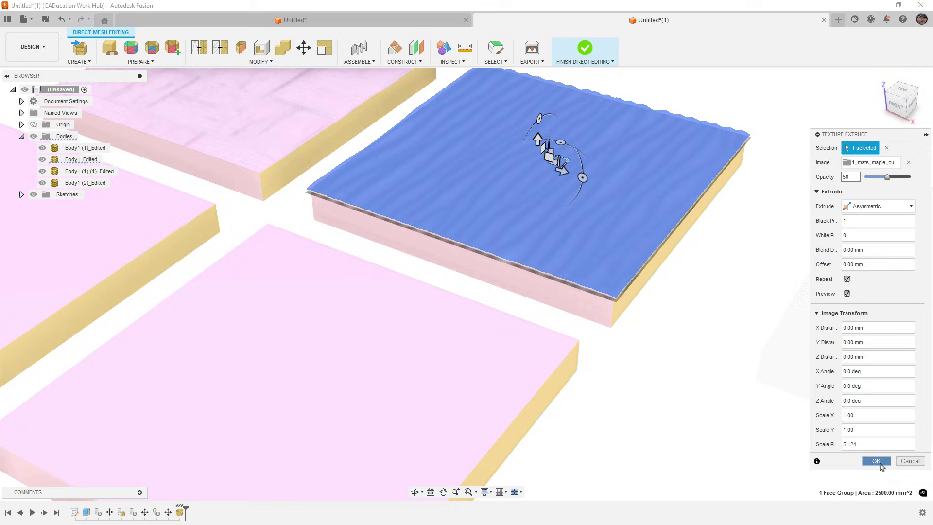
key(Return)
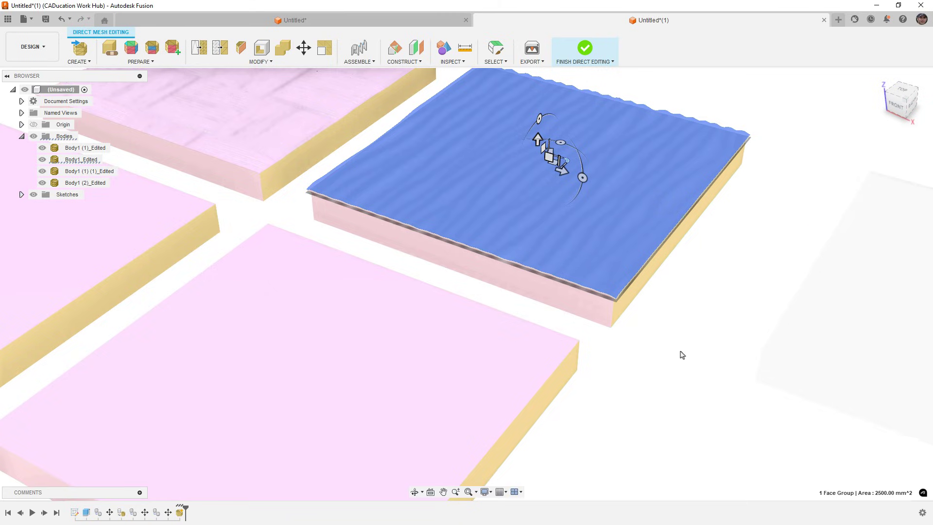
mouse_move(652, 324)
shift+middle_down()
mouse_move(665, 355)
mouse_move(658, 294)
mouse_move(649, 306)
shift+middle_up()
scroll(649, 306, down, 6)
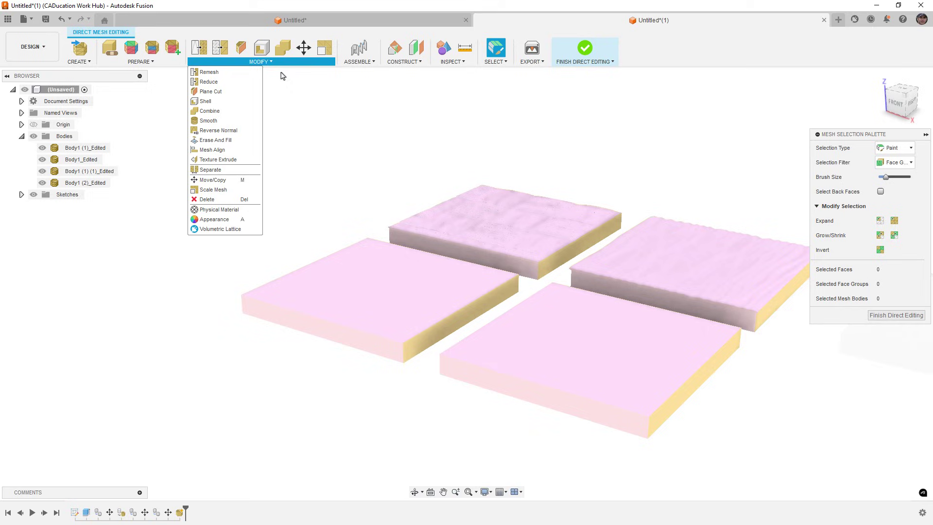
Start a Texture Extrude filtered to face groups and select the top face group of Body1 (1) (1)_Edited.
click(227, 160)
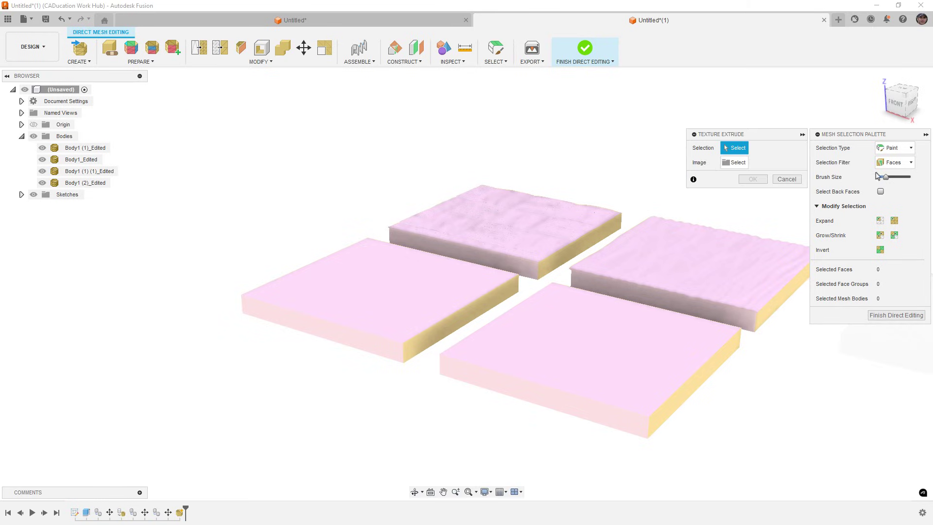
click(910, 162)
click(901, 185)
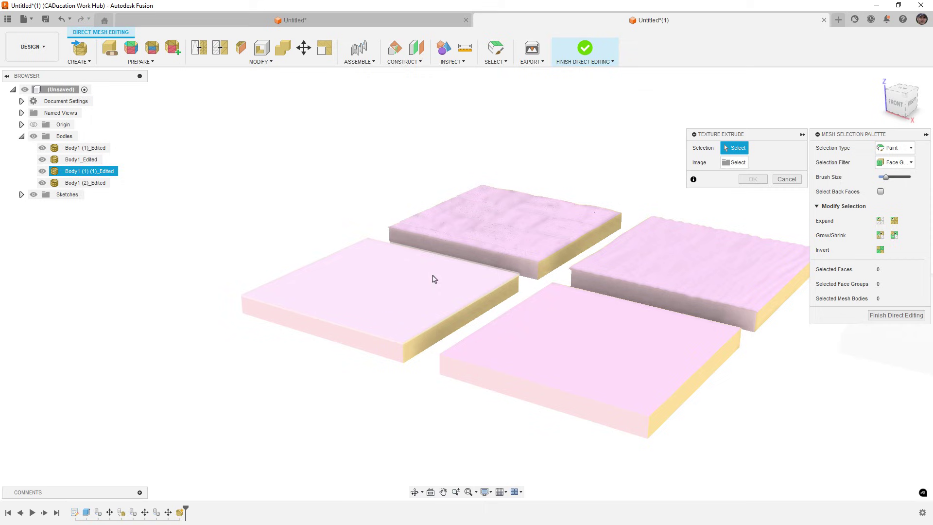
click(433, 277)
Load image (5) from the computer's BumpMaps folder and scale it in plane to about 5.28 to cover the plate's top.
click(735, 163)
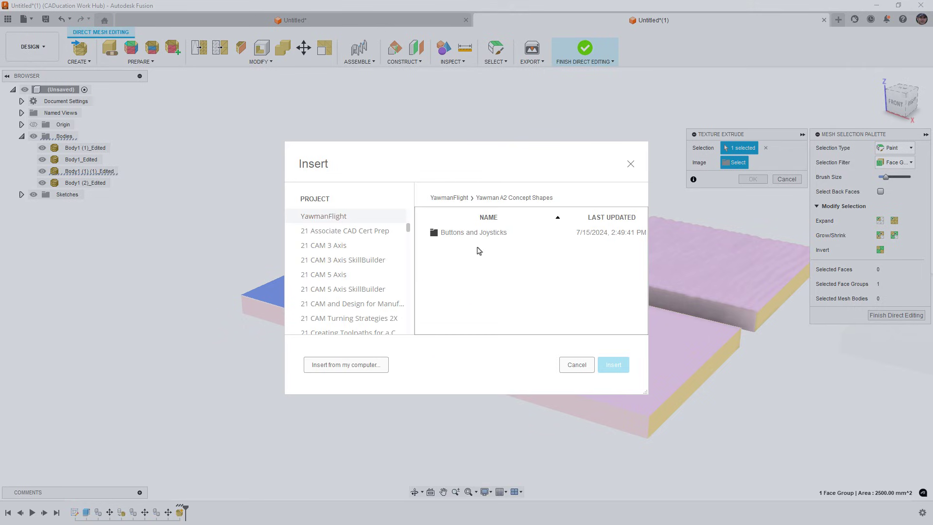
click(343, 364)
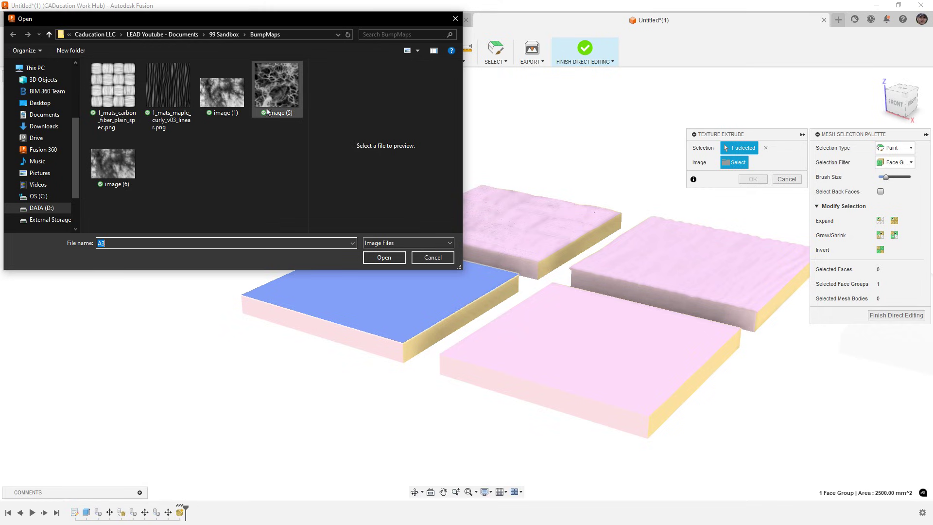
click(278, 95)
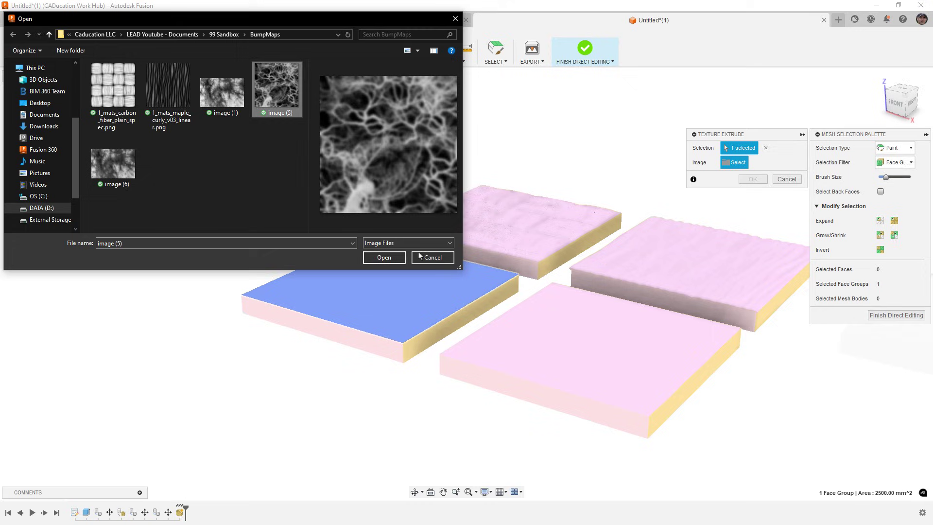
click(383, 257)
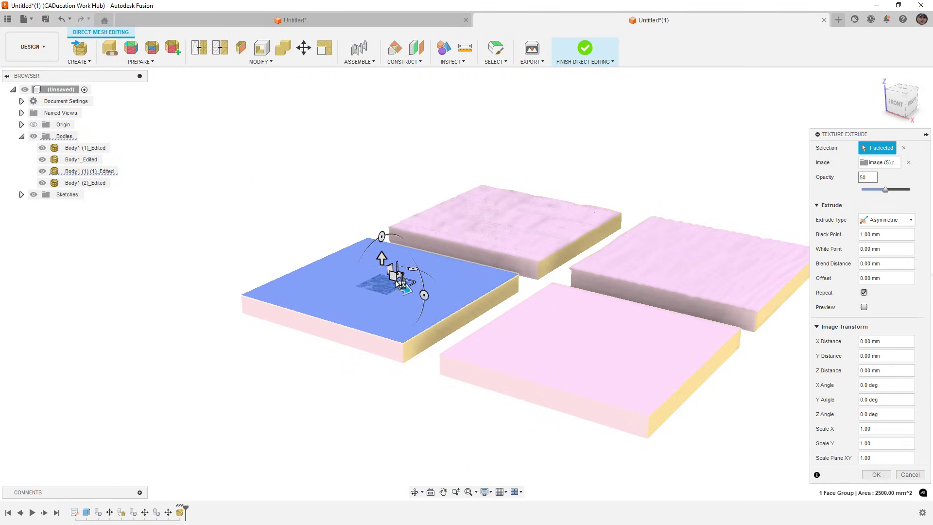
drag(403, 286, 672, 256)
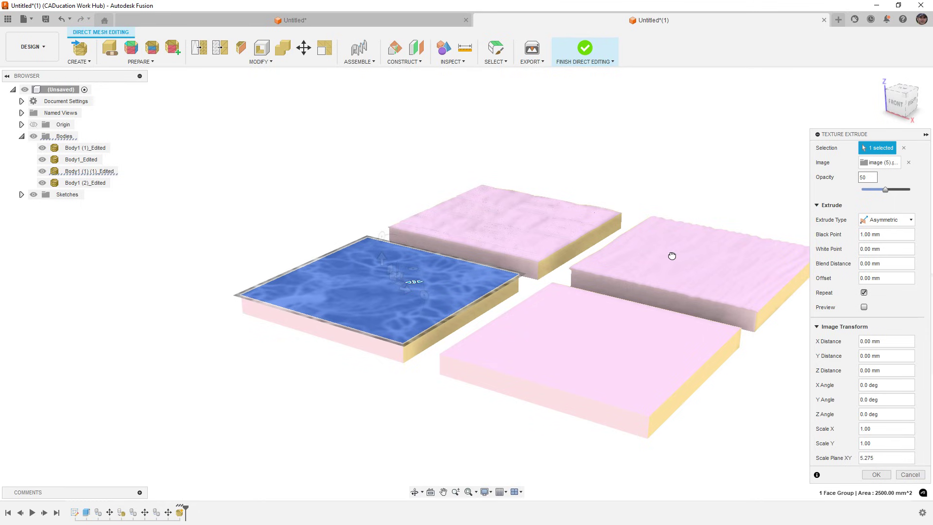
Set the texture's black point to 0 mm and white point to 2 mm, and turn on the preview.
scroll(415, 301, up, 5)
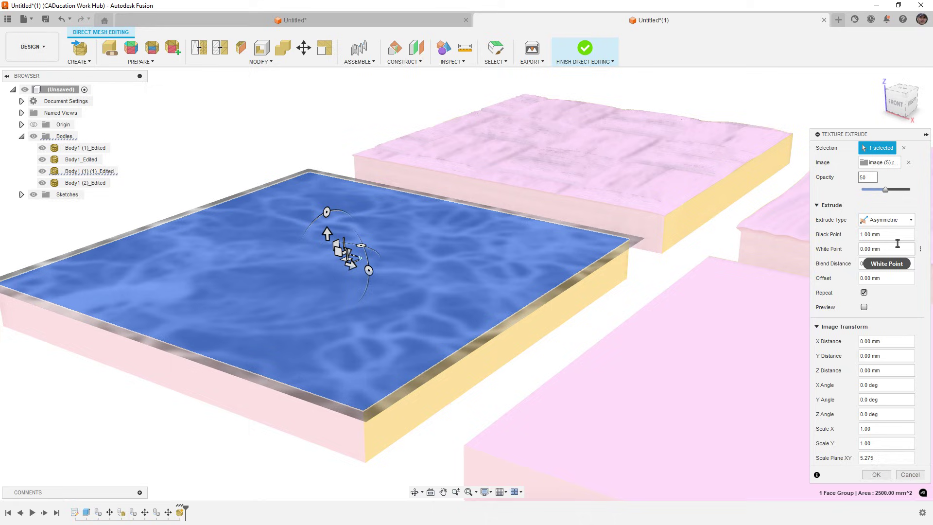
drag(881, 234, 852, 236)
text(0)
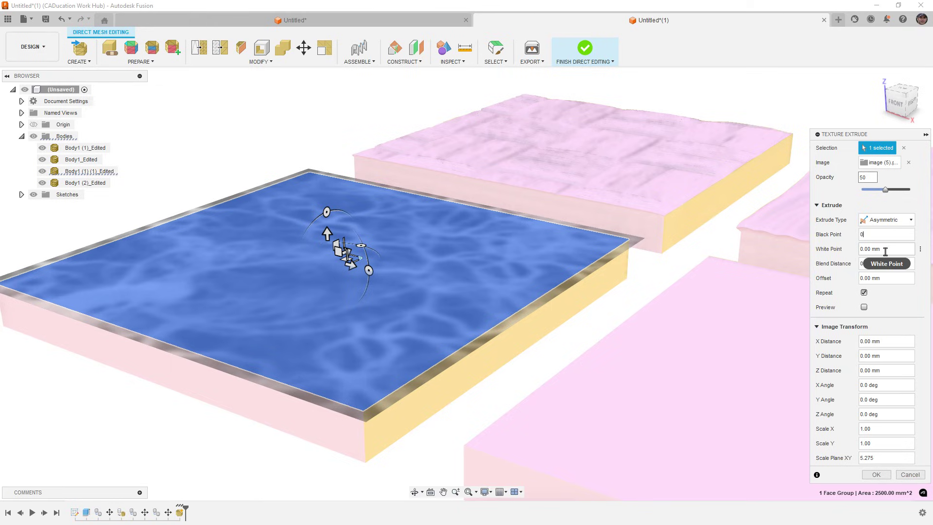
drag(886, 249, 844, 253)
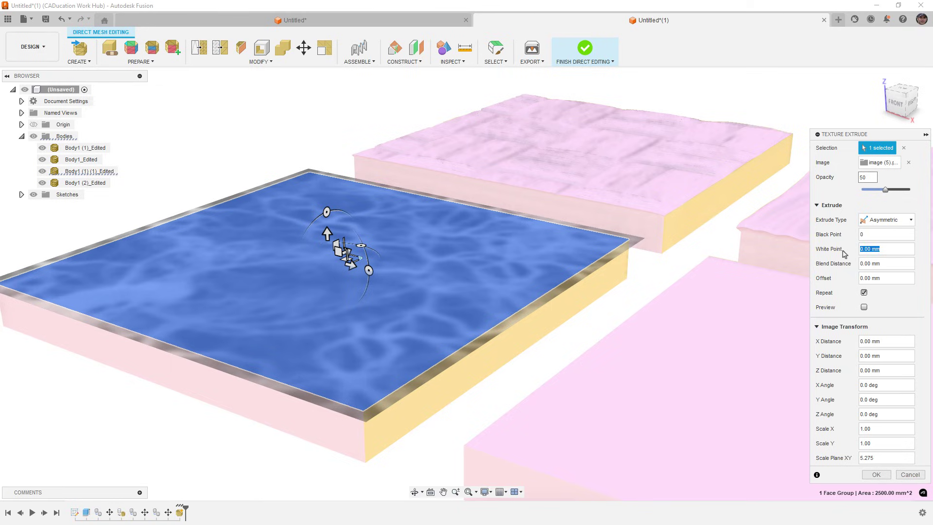
text(2)
click(864, 307)
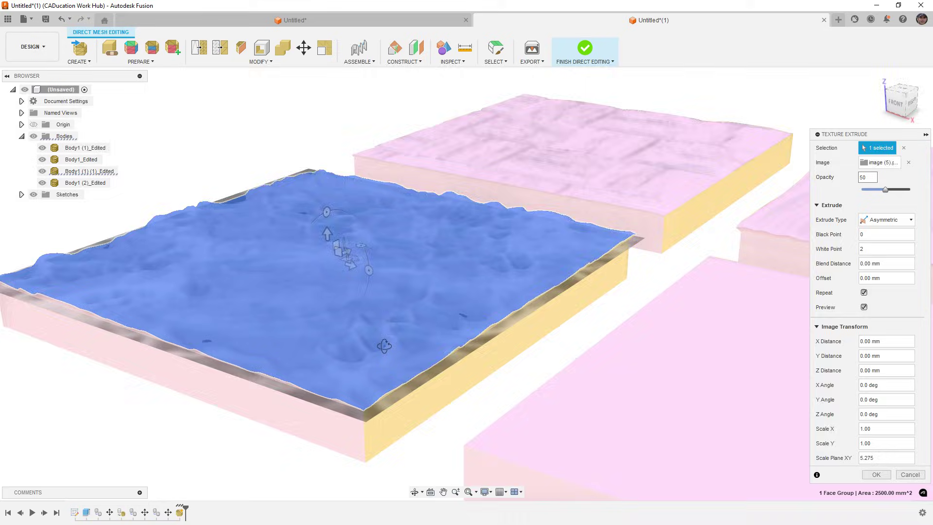
Inspect the previewed relief from above, confirm the Texture Extrude and check the finished plate.
shift+middle_drag(443, 323, 422, 401)
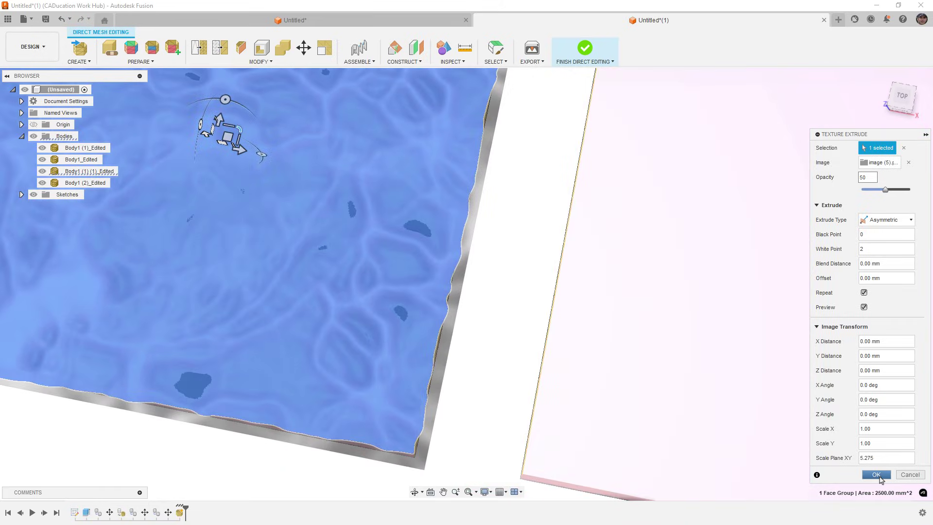
key(Return)
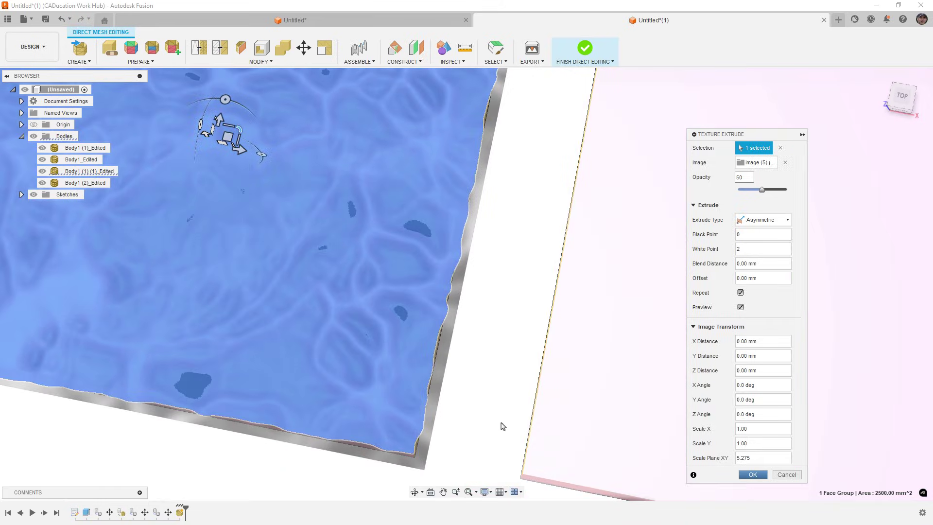
shift+middle_drag(505, 426, 497, 365)
scroll(412, 400, up, 5)
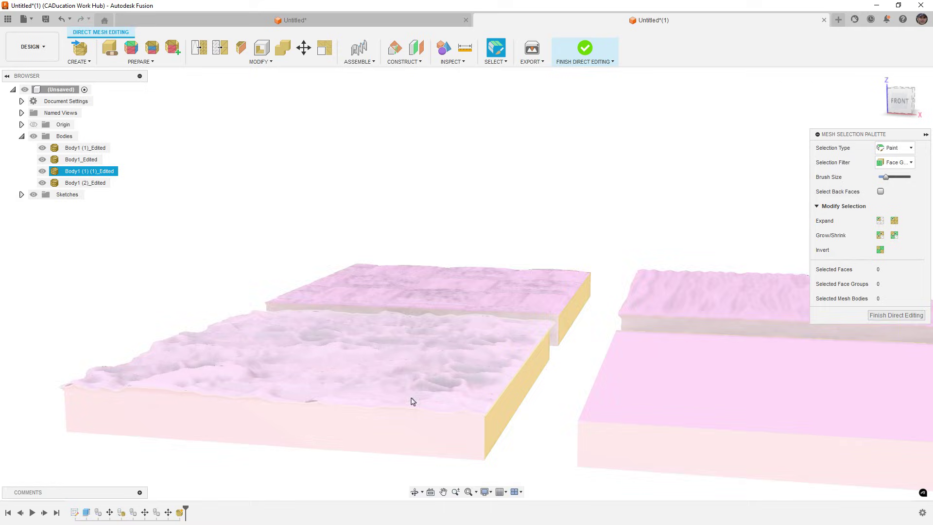
scroll(558, 395, down, 5)
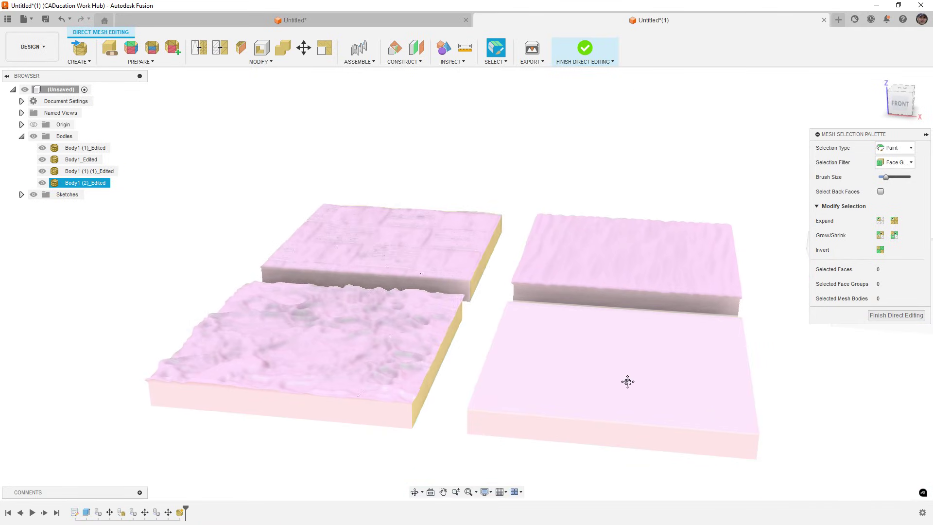
Start another Texture Extrude filtered to face groups and select the top face group of Body1 (2)_Edited.
click(307, 62)
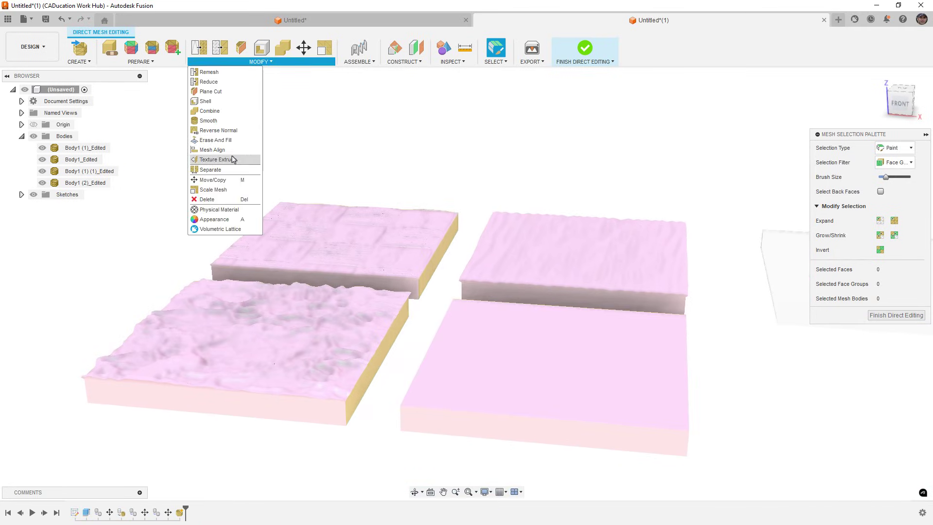
click(251, 162)
click(899, 162)
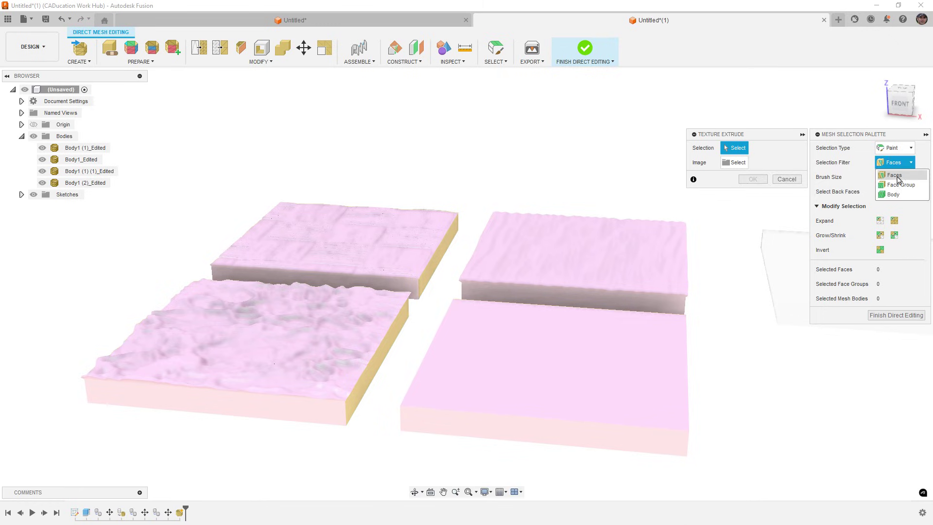
click(894, 178)
click(644, 355)
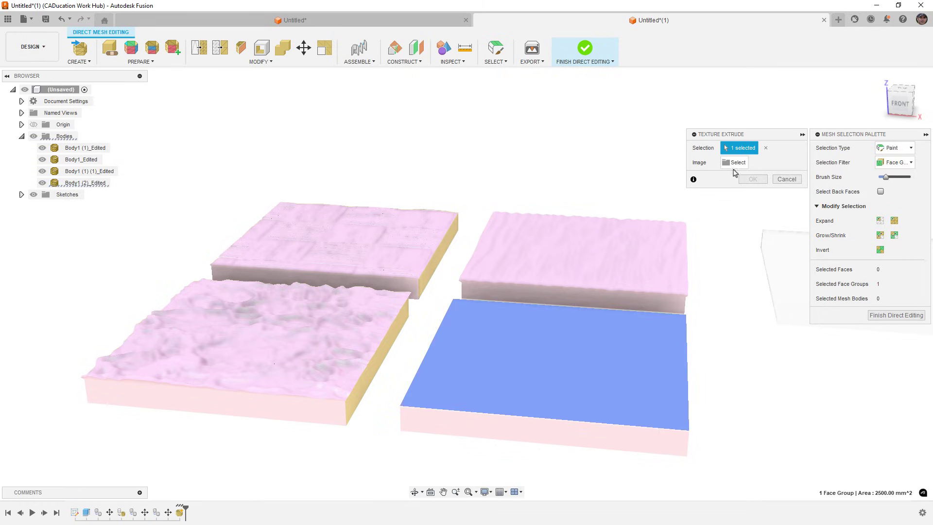
Load image (6) from the BumpMaps folder and scale it in plane to about 6 over the plate's top.
click(734, 164)
click(352, 362)
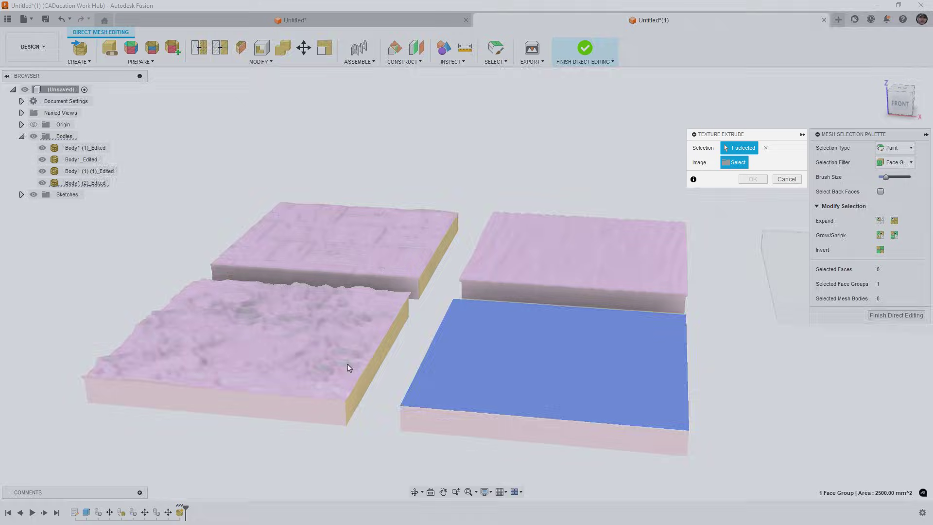
click(221, 96)
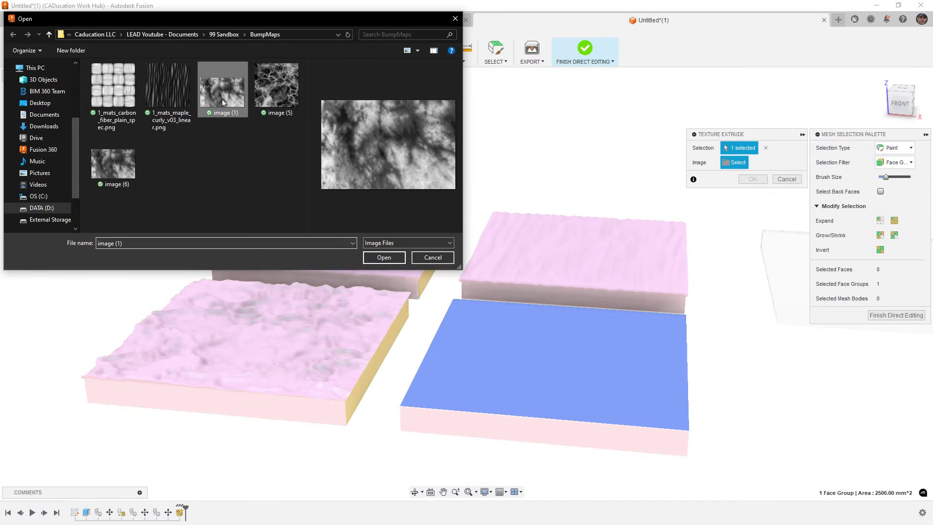
click(116, 173)
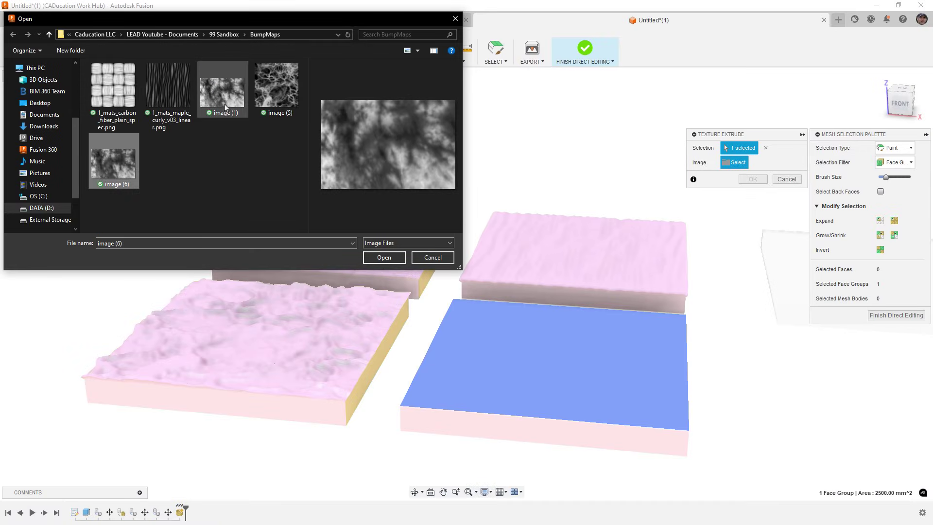
click(385, 258)
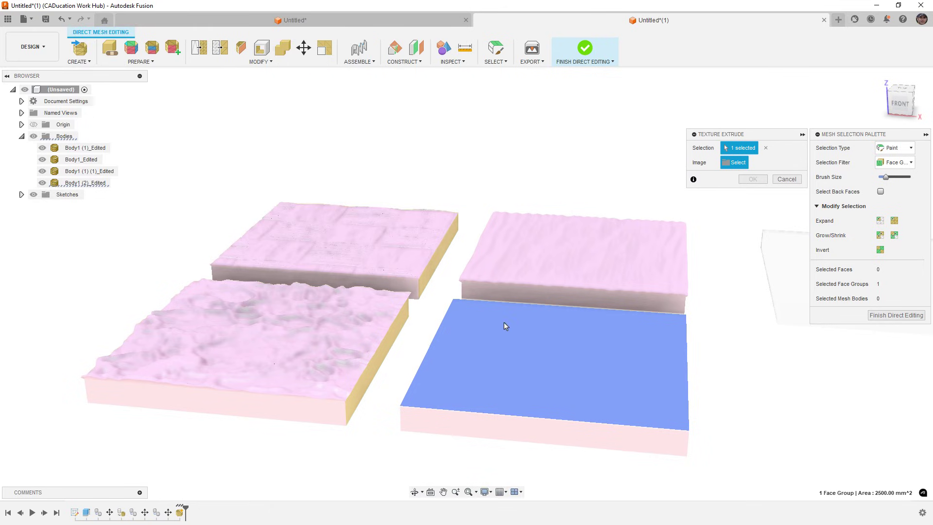
shift+middle_drag(607, 381, 557, 376)
scroll(557, 376, up, 2)
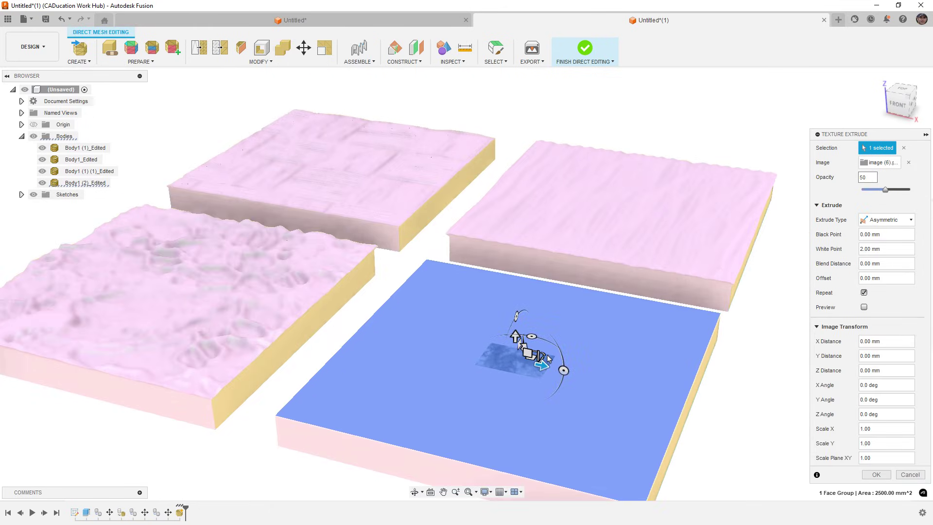
drag(545, 357, 865, 265)
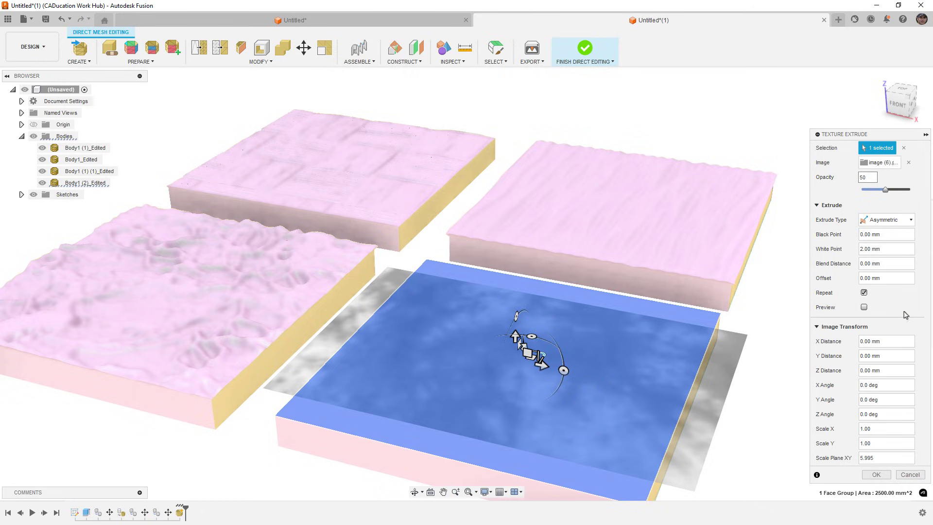
Turn on the preview, turn off image repeat and inspect the relief at the plate's side edge.
click(864, 307)
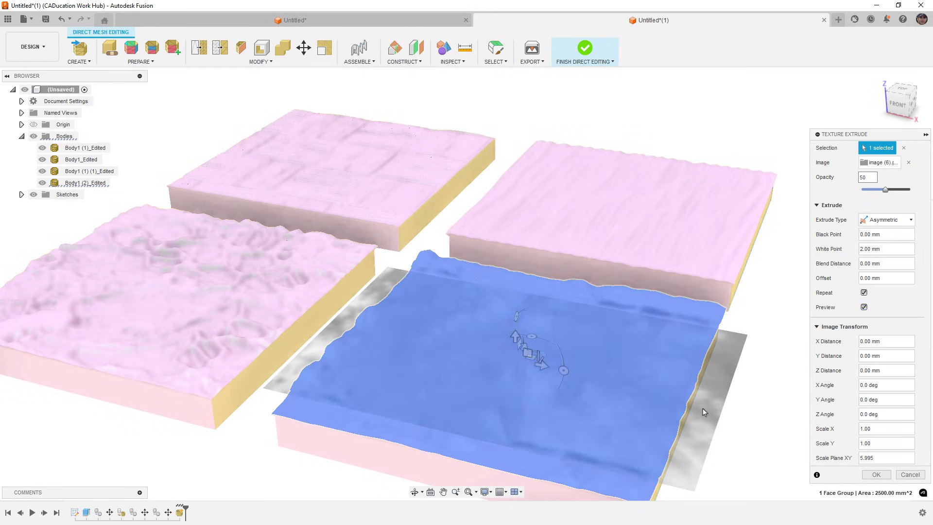
shift+middle_drag(702, 409, 429, 350)
scroll(435, 350, up, 2)
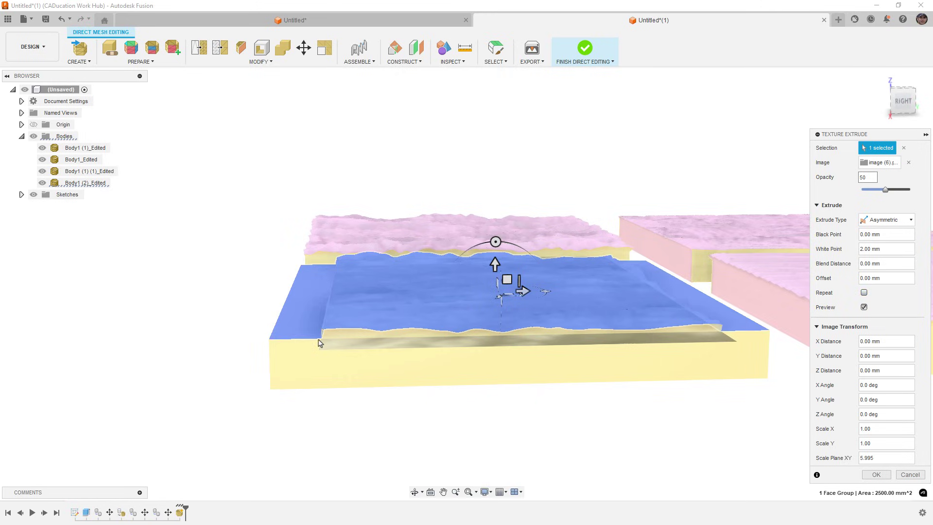
scroll(319, 343, up, 2)
scroll(319, 343, up, 2)
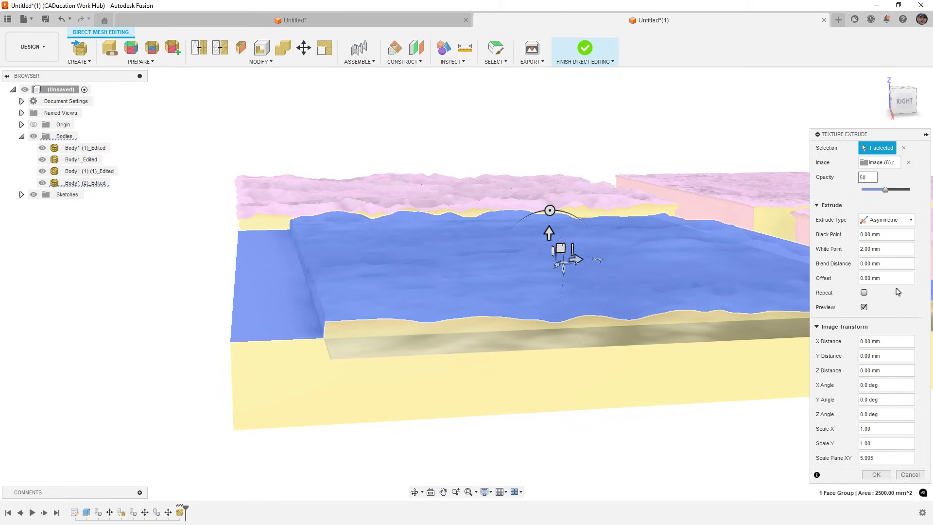
Try a blend distance of 5 mm and examine the transition at the relief's edge.
drag(893, 263, 836, 272)
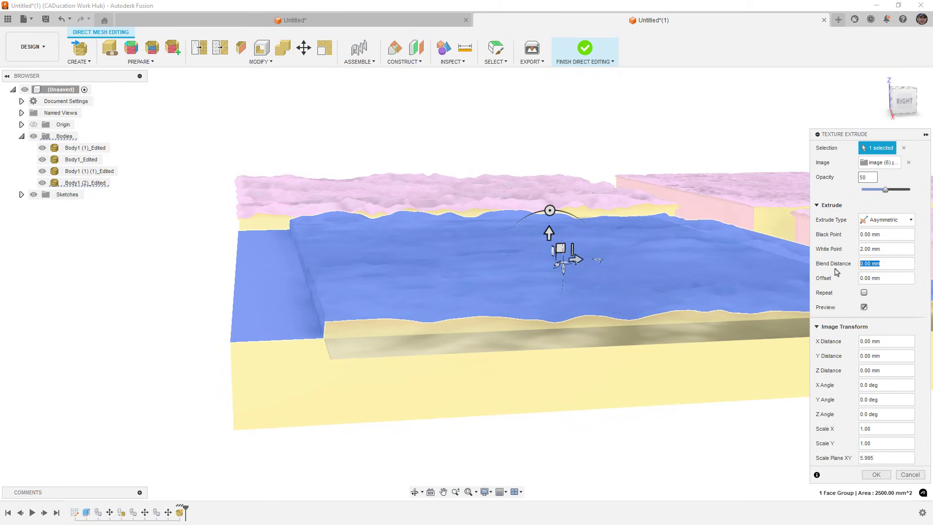
text(5)
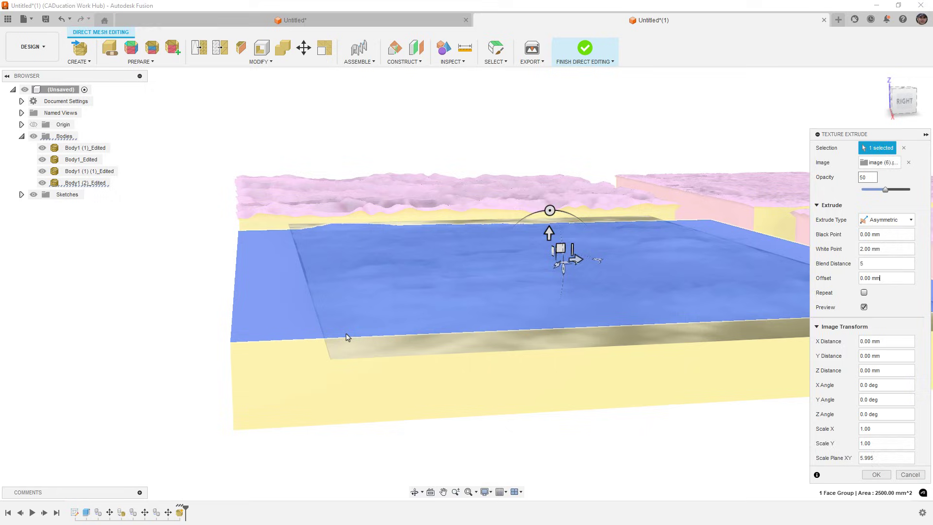
shift+middle_drag(343, 329, 344, 325)
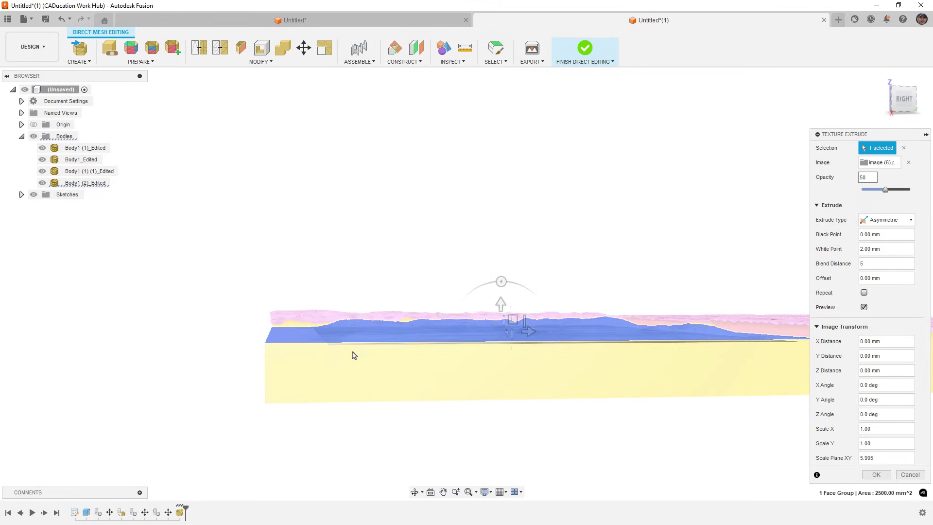
key(F6)
Set the blend distance to 1 mm and confirm the Texture Extrude.
double_click(902, 260)
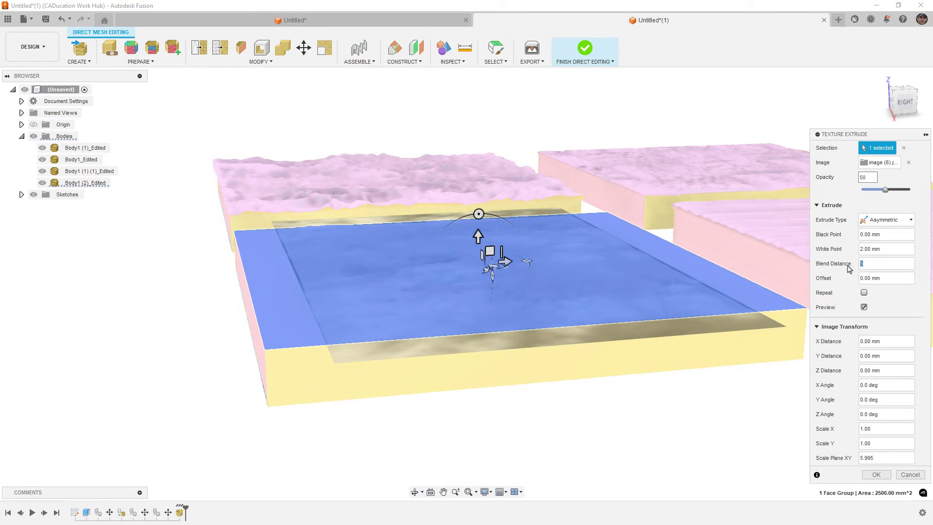
text(1)
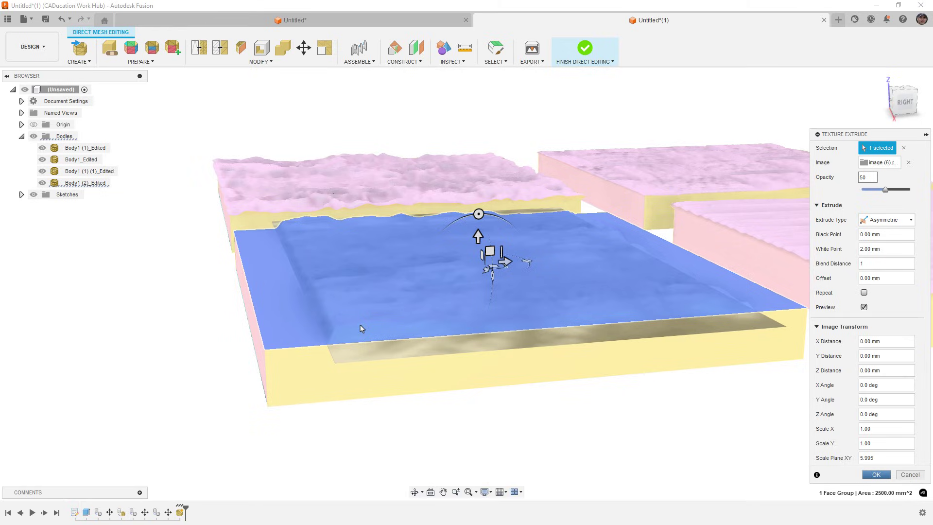
key(Escape)
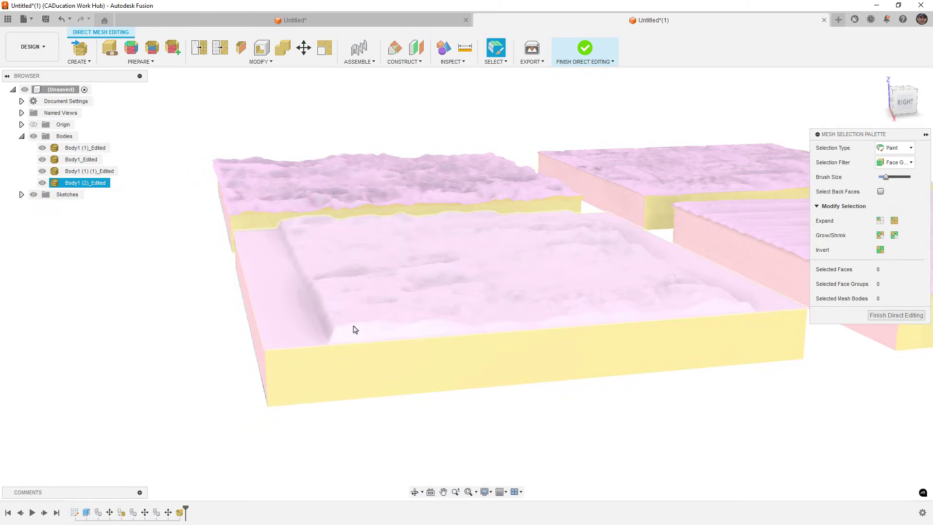
Compare the four textured plates in a straight top view.
scroll(357, 327, down, 6)
drag(393, 370, 456, 421)
key(Escape)
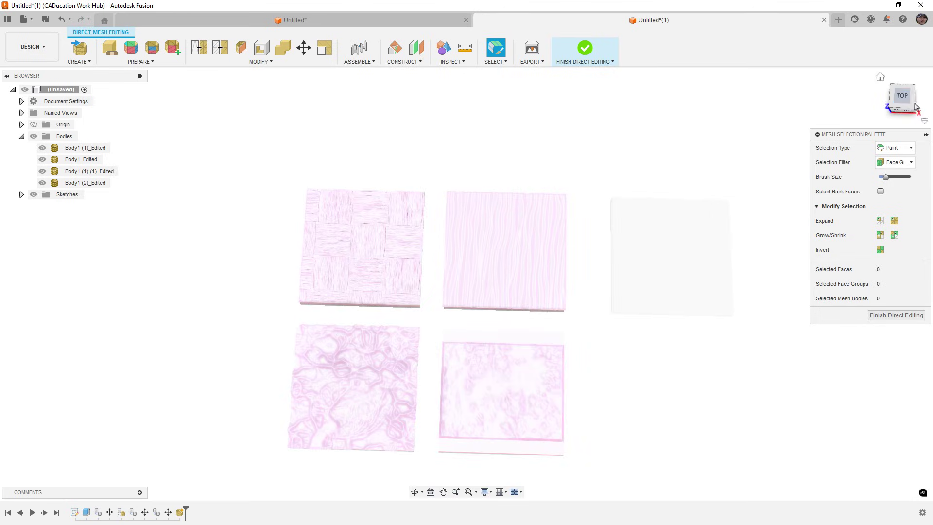
click(902, 96)
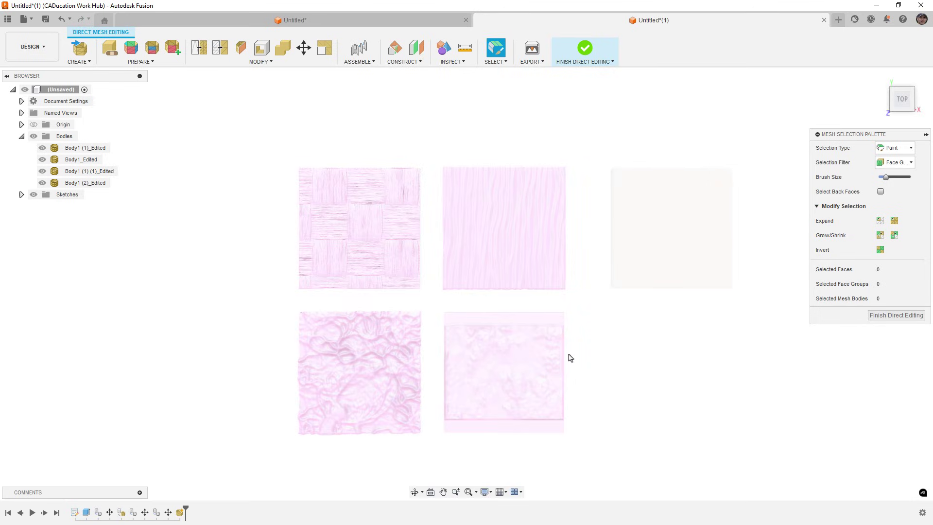
Turn off the mesh face group display, finish direct mesh editing and compare the relief on the textured plates.
click(512, 395)
shift+middle_drag(512, 395, 508, 363)
click(597, 380)
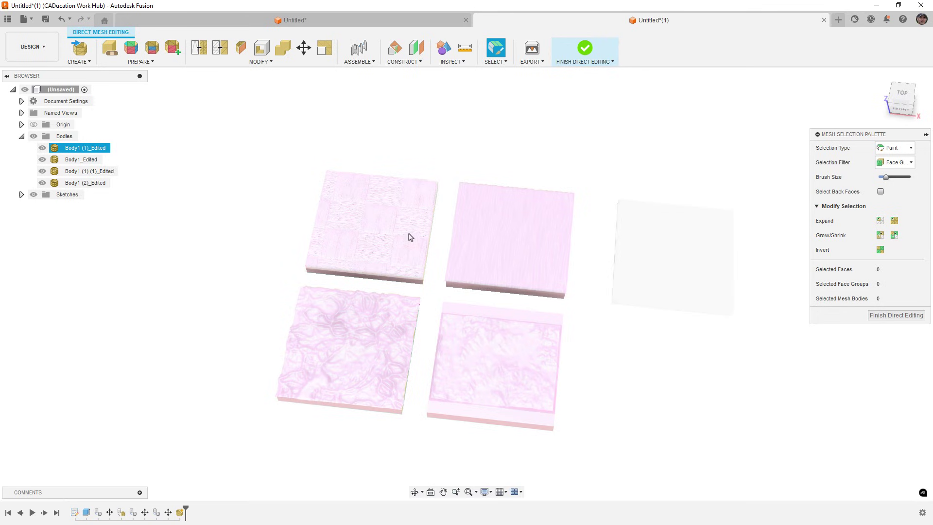
click(453, 62)
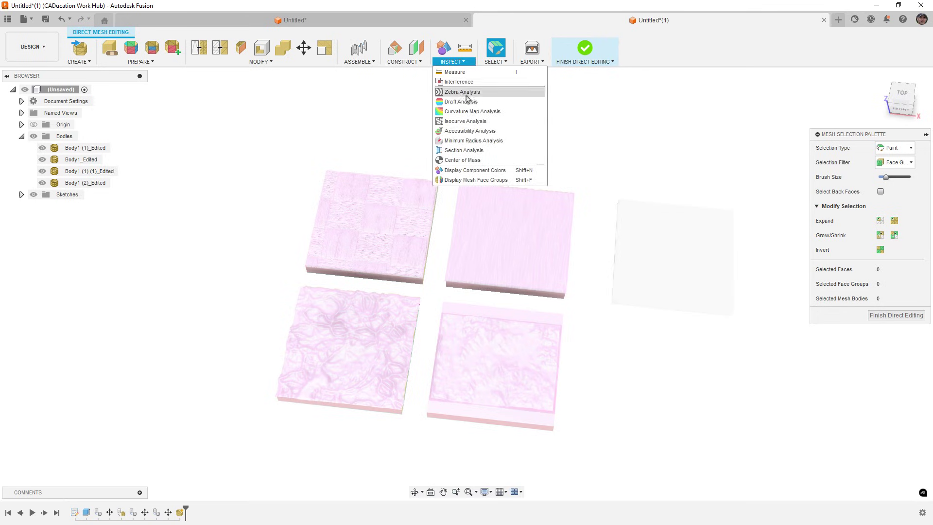
click(469, 180)
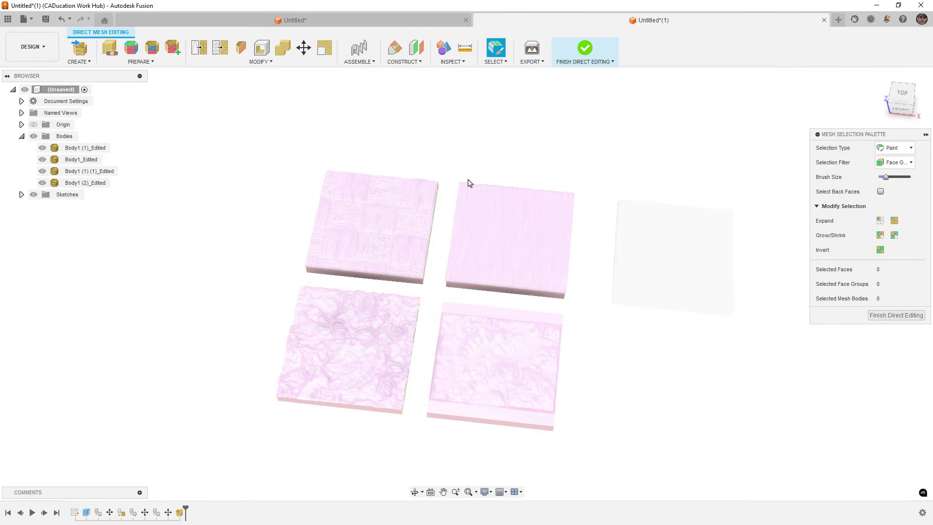
click(586, 49)
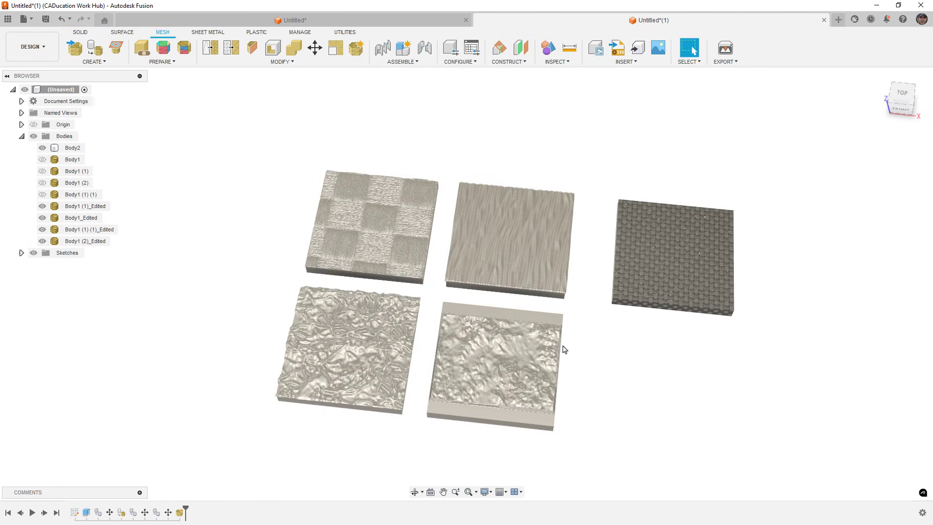
mouse_move(563, 348)
shift+middle_down()
mouse_move(559, 358)
mouse_move(551, 337)
shift+middle_up()
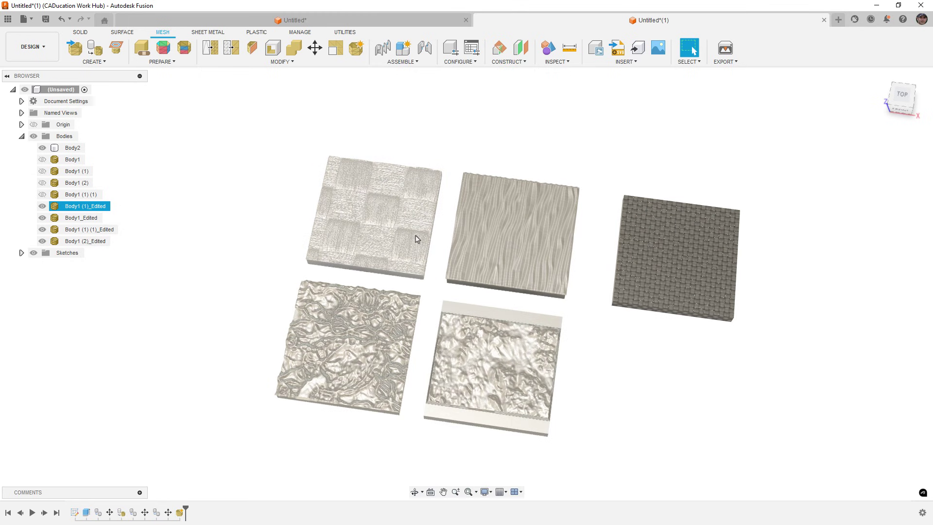
scroll(417, 241, up, 3)
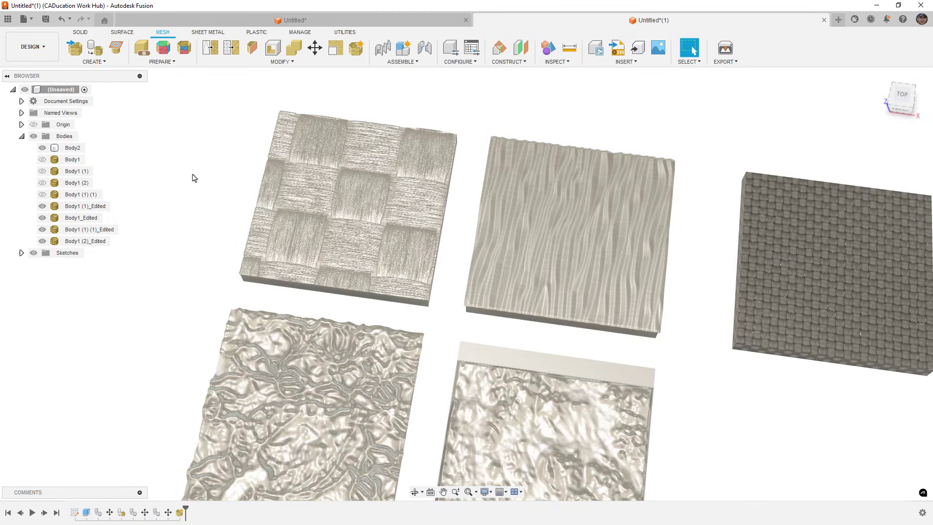
scroll(194, 175, down, 3)
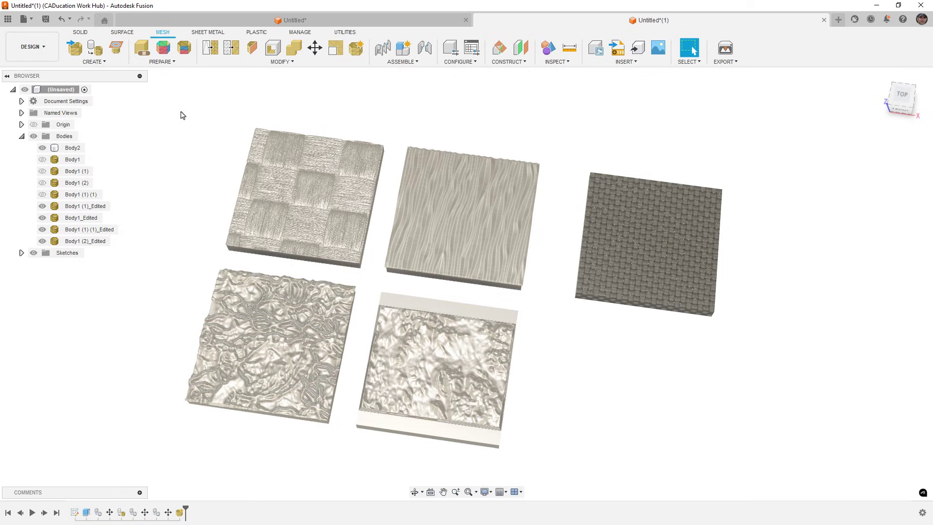
Create a form and add a centre-rectangle plane about 77 mm long and 66 mm wide on the ground plane in front of the plates.
click(81, 32)
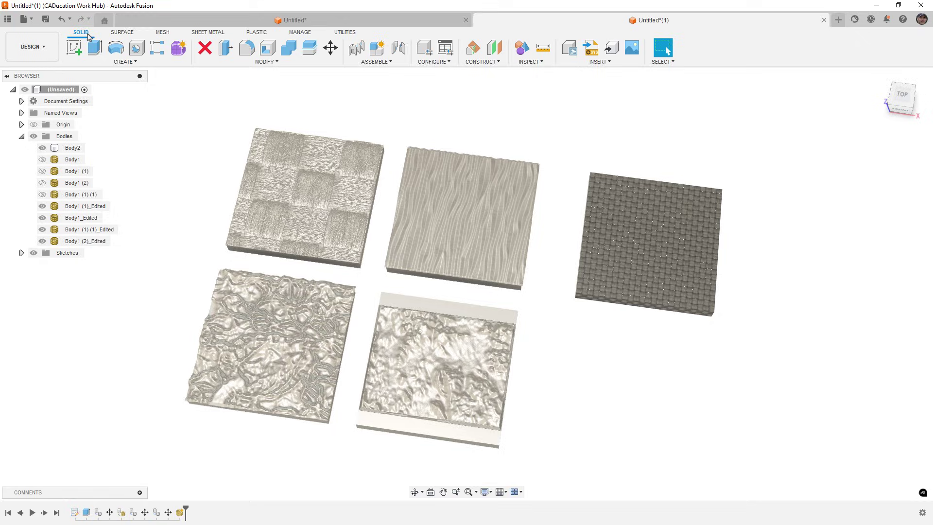
click(182, 47)
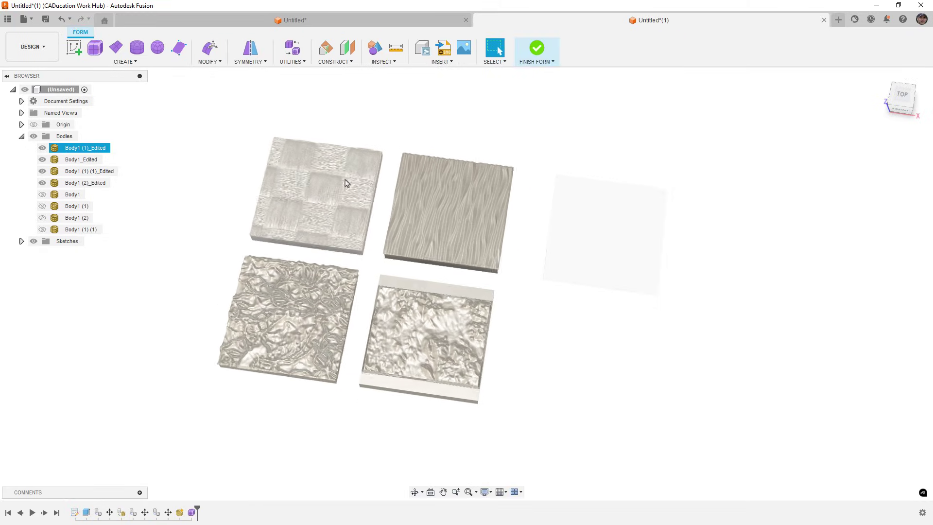
click(116, 47)
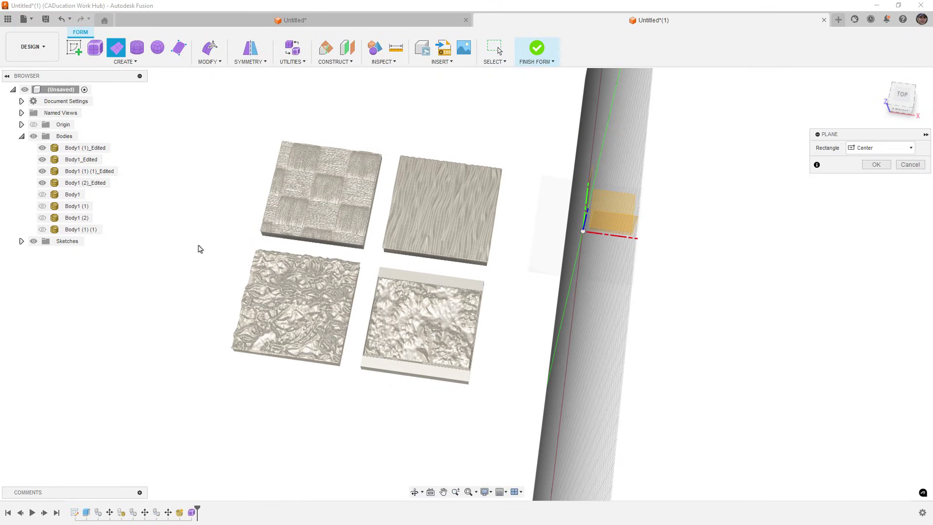
shift+middle_drag(397, 350, 555, 383)
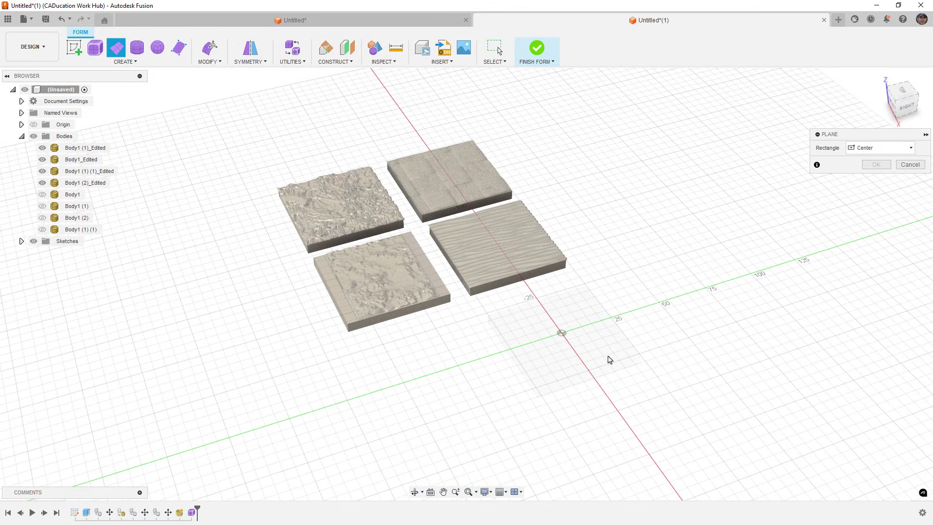
click(392, 365)
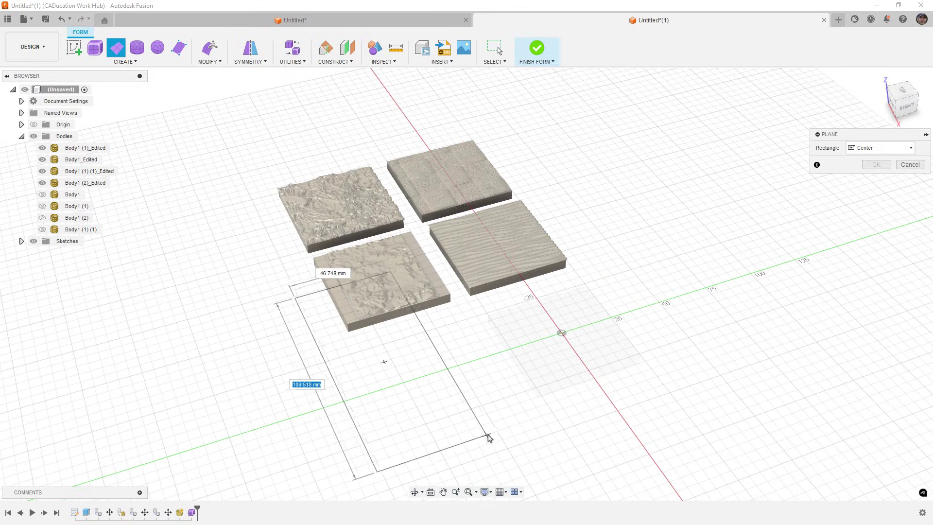
click(491, 402)
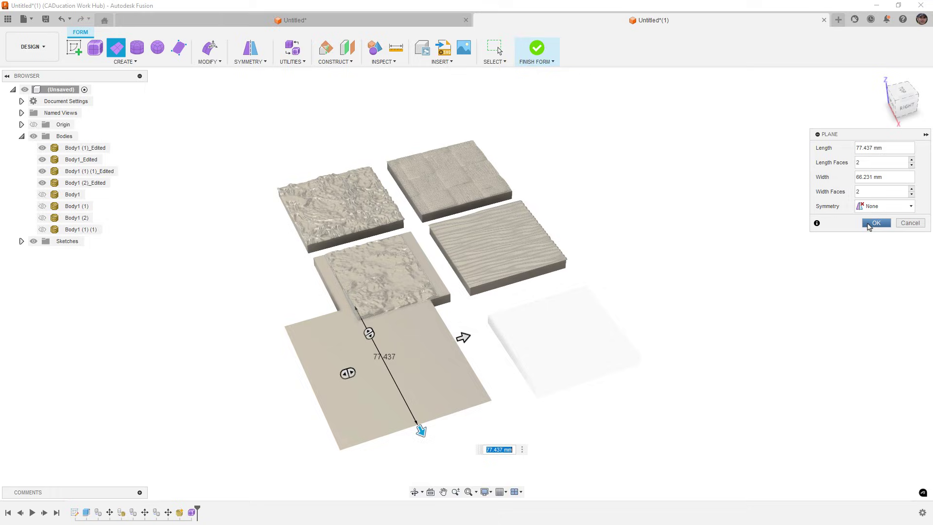
click(868, 225)
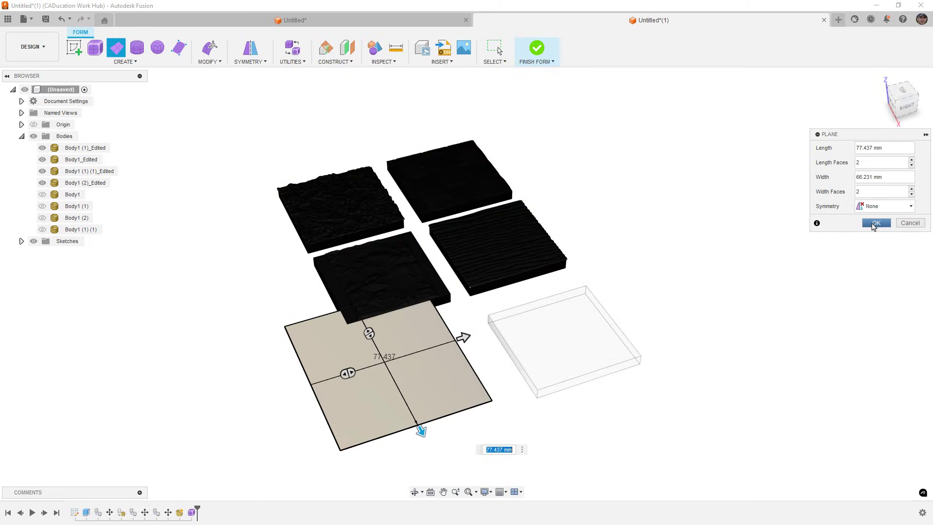
click(875, 223)
Raise the form plane's lengthwise centre edge loop about 12.6 mm with Edit Form.
double_click(383, 360)
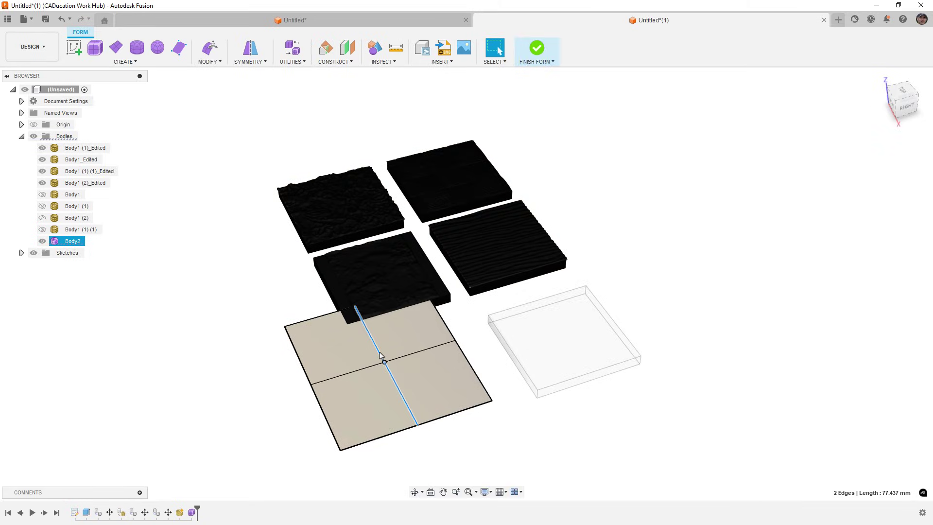
click(208, 53)
drag(389, 351, 392, 330)
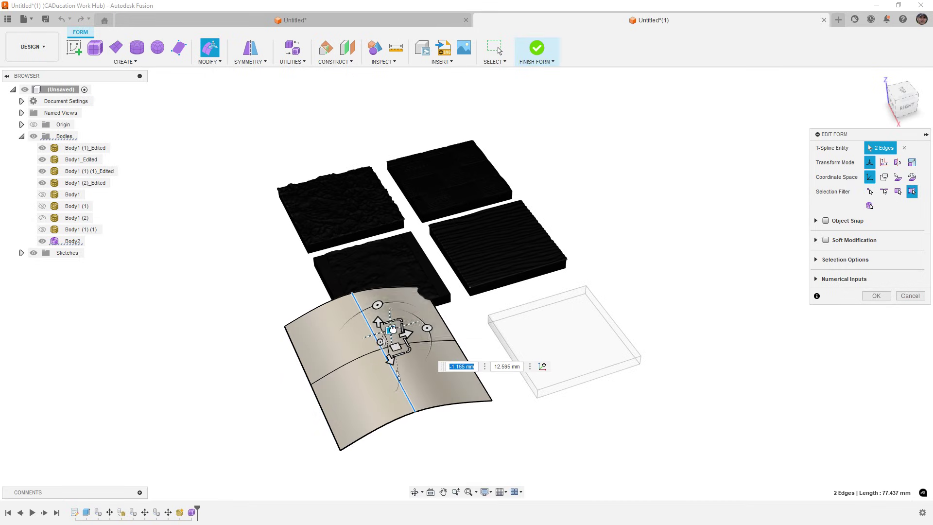
Lower the centre edge's front end vertex about 2 mm and pull its opposite end vertex up about 30 mm.
click(427, 413)
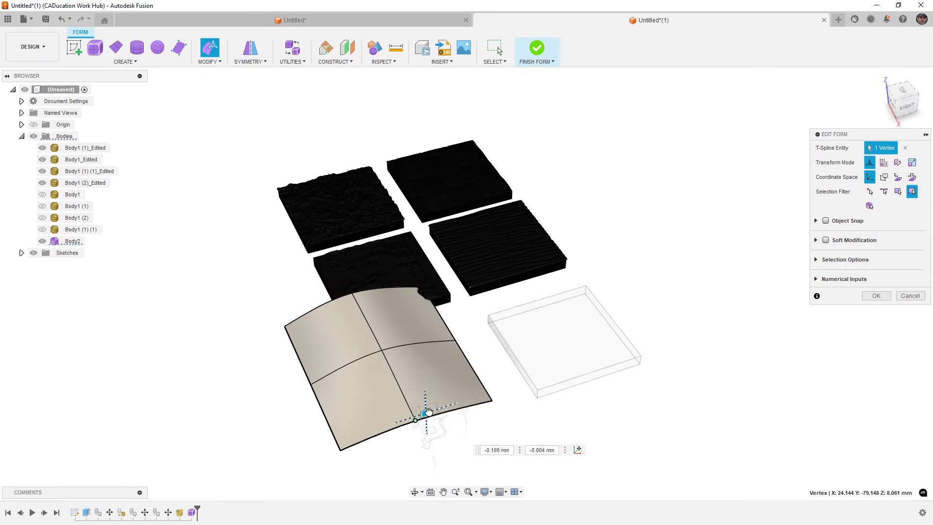
drag(427, 413, 416, 437)
shift+middle_drag(416, 438, 394, 311)
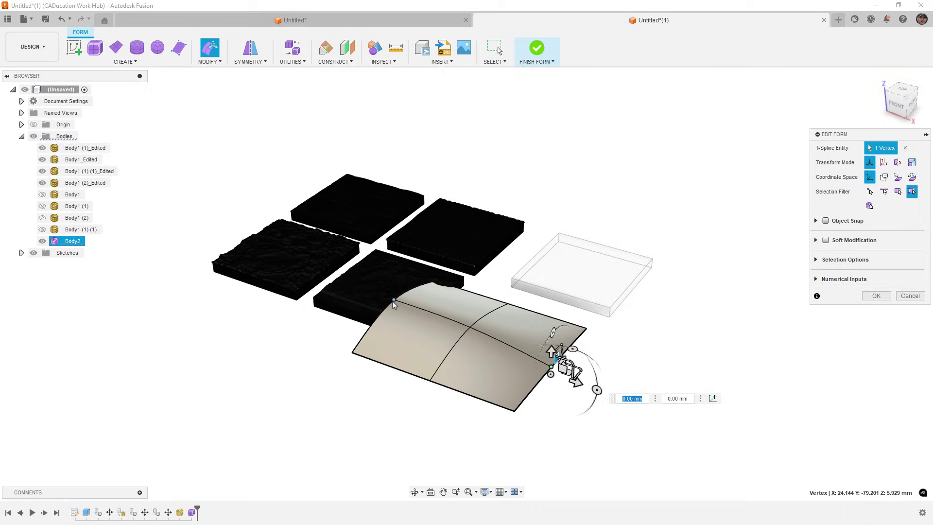
drag(394, 301, 373, 216)
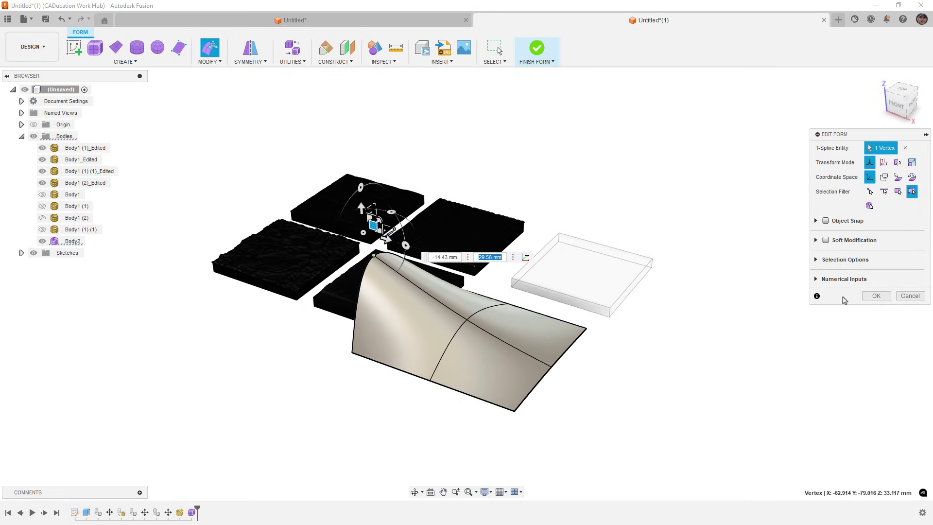
click(876, 296)
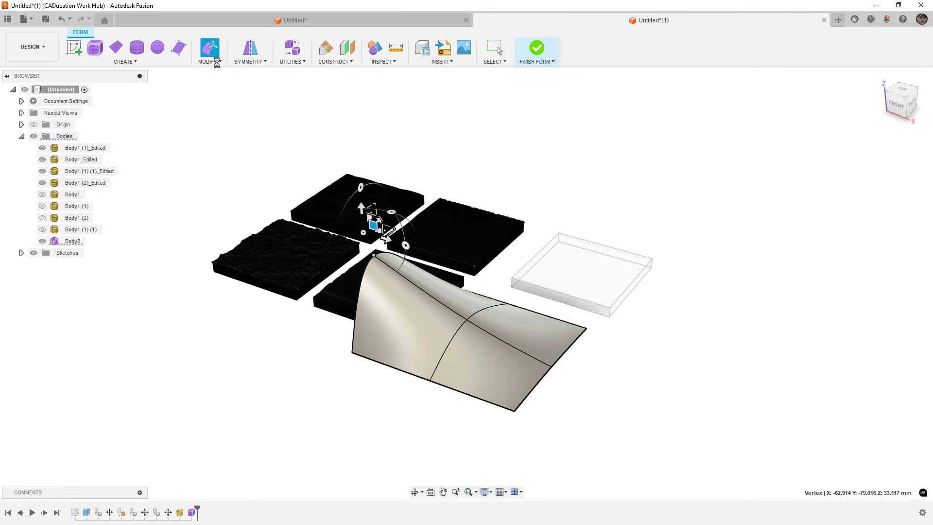
Thicken the curved form body by 10 mm with the Sharp type and finish the form.
click(213, 62)
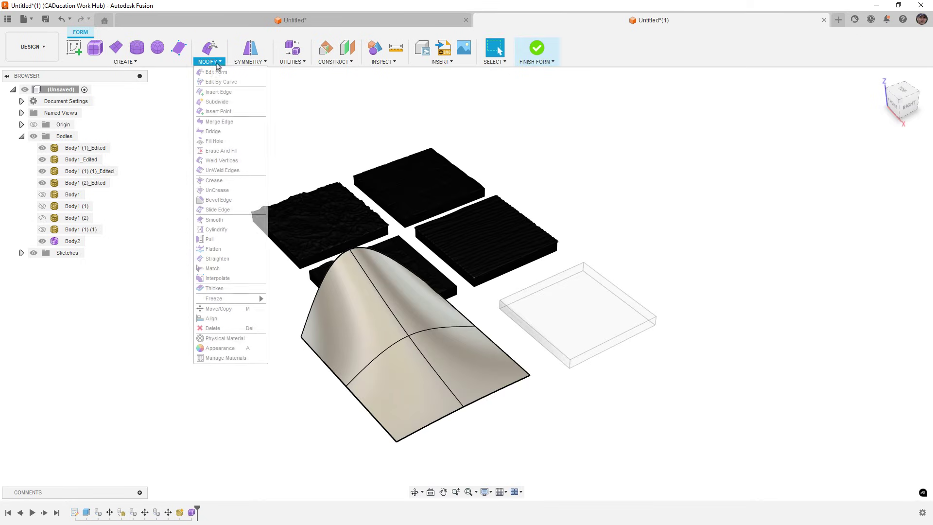
click(231, 292)
click(388, 340)
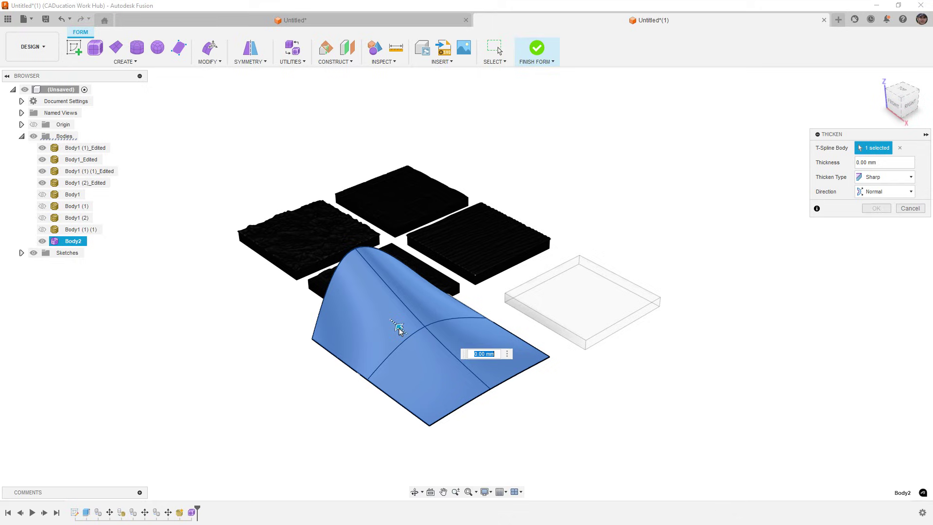
text(10)
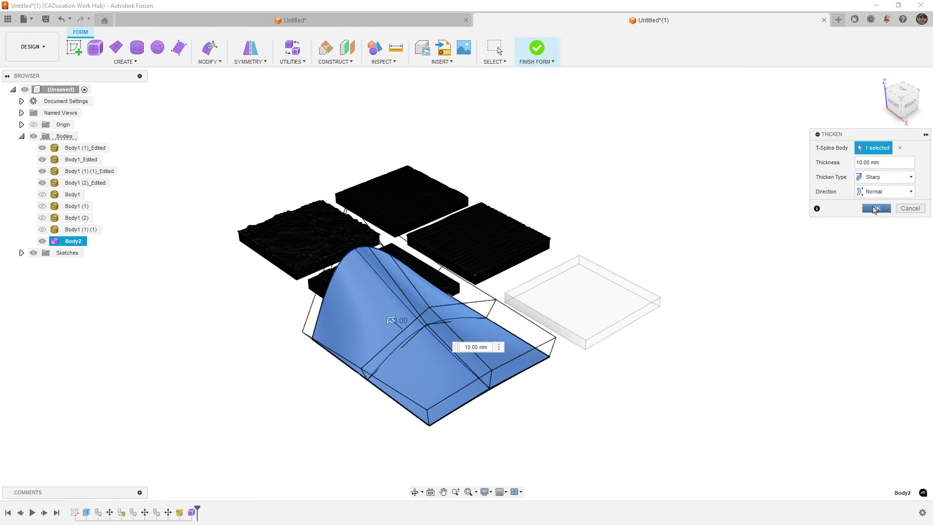
click(875, 209)
click(536, 49)
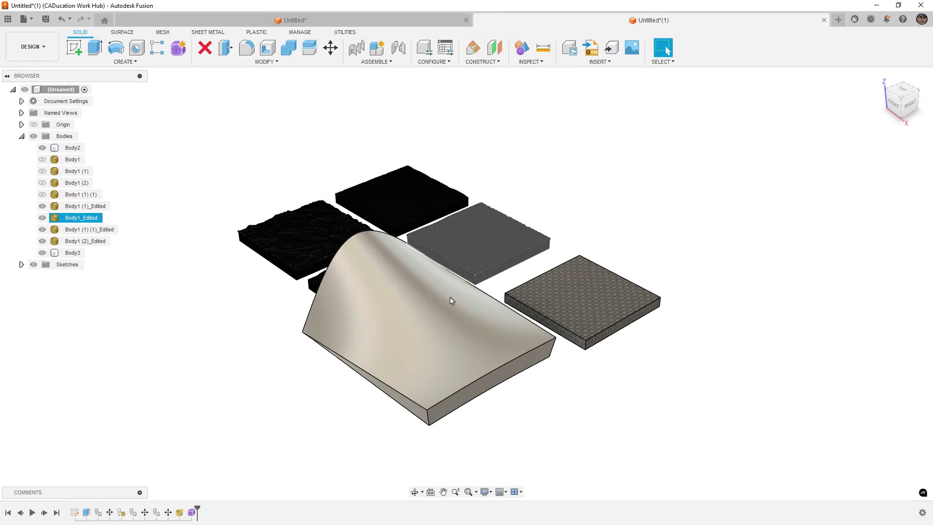
Tessellate the thickened curved body into a mesh with a maximum edge length of 0.132 mm and the preview turned on.
shift+middle_drag(451, 302, 243, 174)
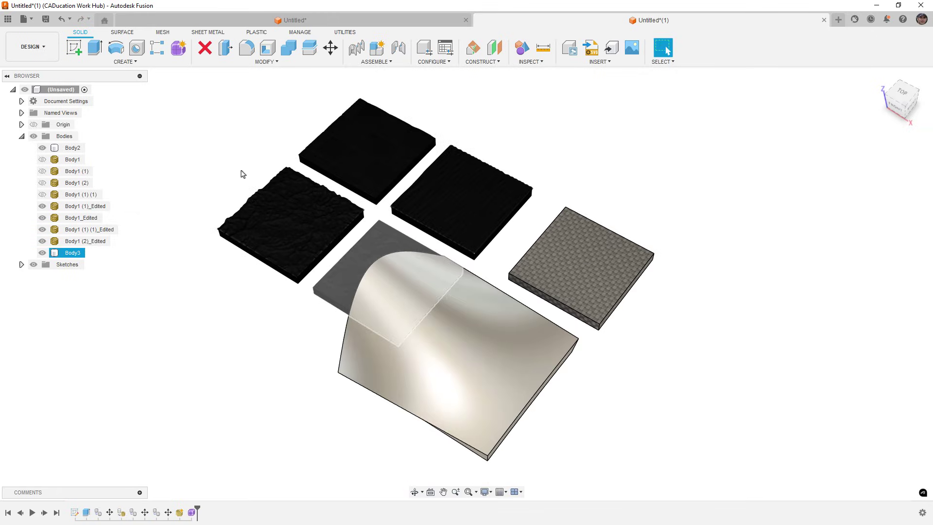
click(243, 174)
click(158, 32)
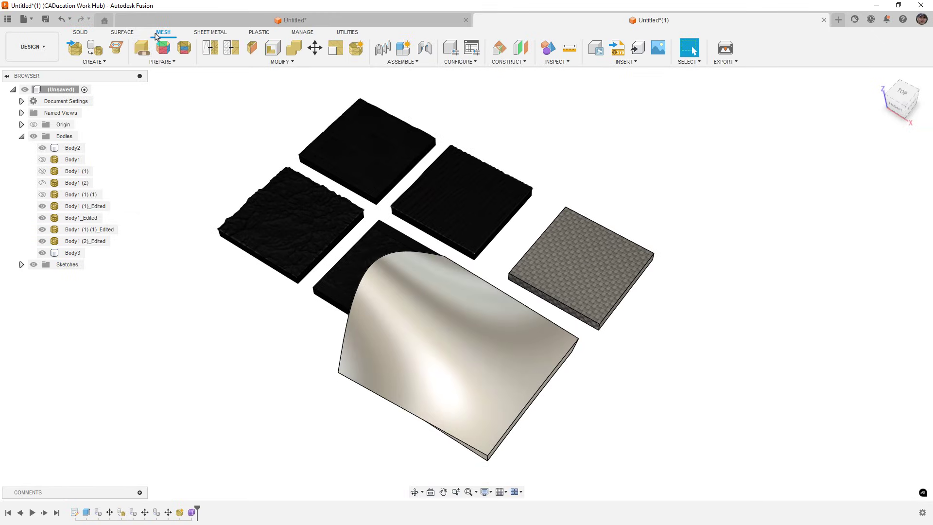
click(95, 48)
click(421, 385)
shift+middle_drag(560, 399, 569, 396)
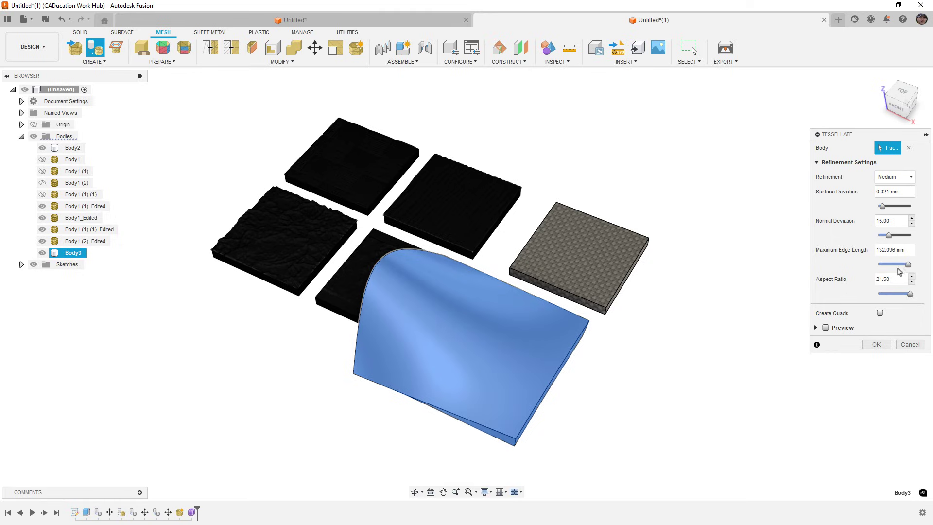
drag(908, 267, 877, 265)
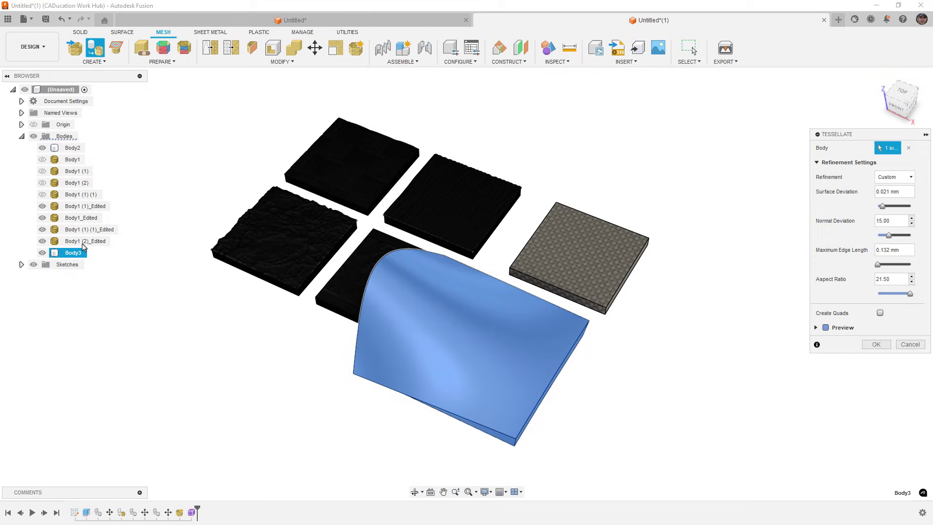
click(825, 327)
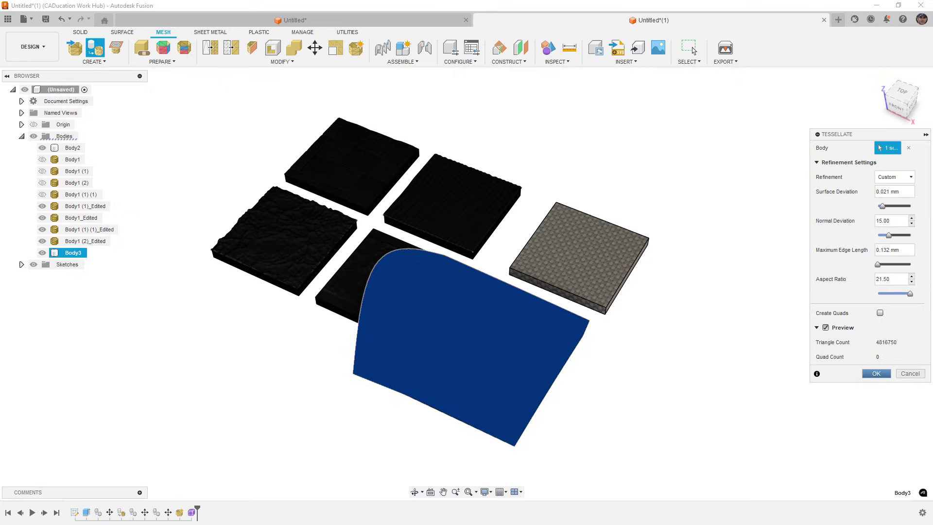
key(Return)
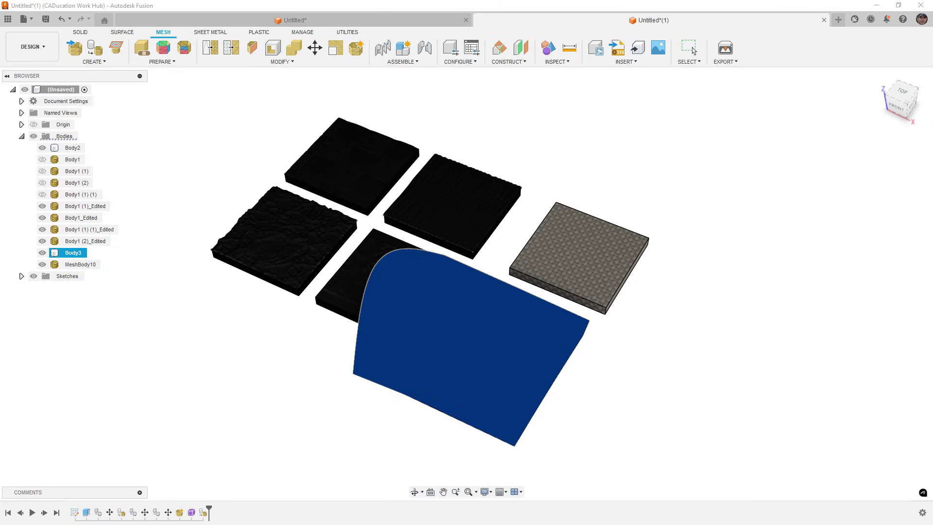
Hide the solid plate and the four edited mesh plates, leaving only the curved mesh visible.
click(42, 148)
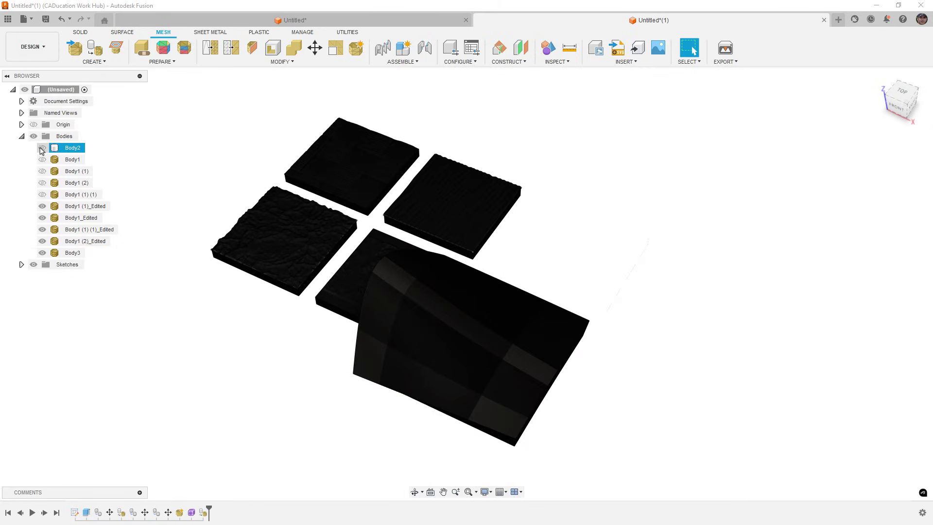
click(42, 206)
click(43, 218)
click(42, 229)
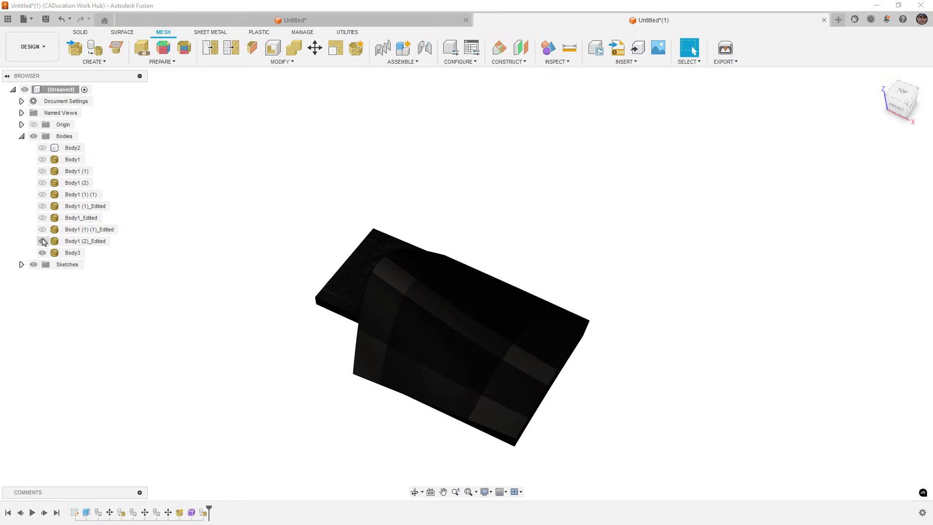
click(43, 241)
Turn on the mesh face group display and examine the groups on the curved mesh's surface and sides.
click(557, 66)
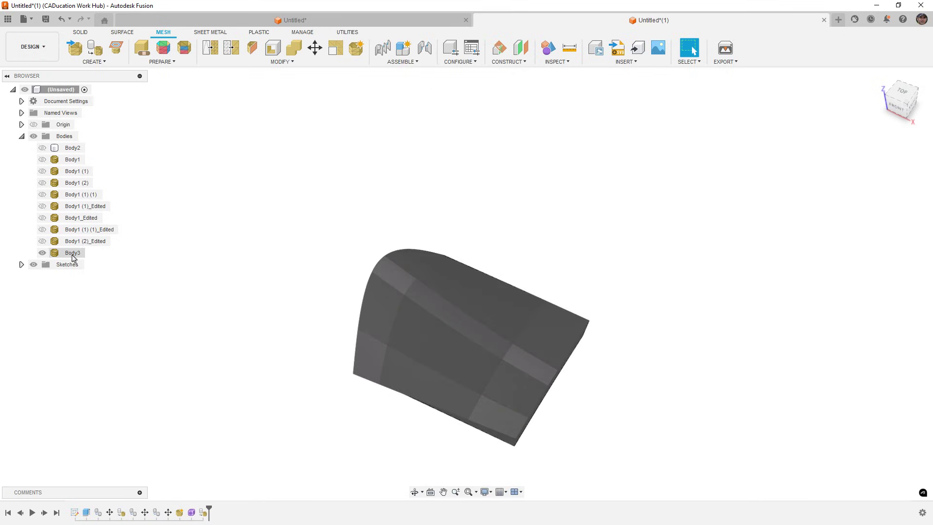
mouse_move(234, 304)
shift+middle_down()
mouse_move(379, 275)
mouse_move(465, 334)
mouse_move(433, 361)
mouse_move(393, 369)
shift+middle_up()
click(465, 334)
scroll(467, 348, up, 5)
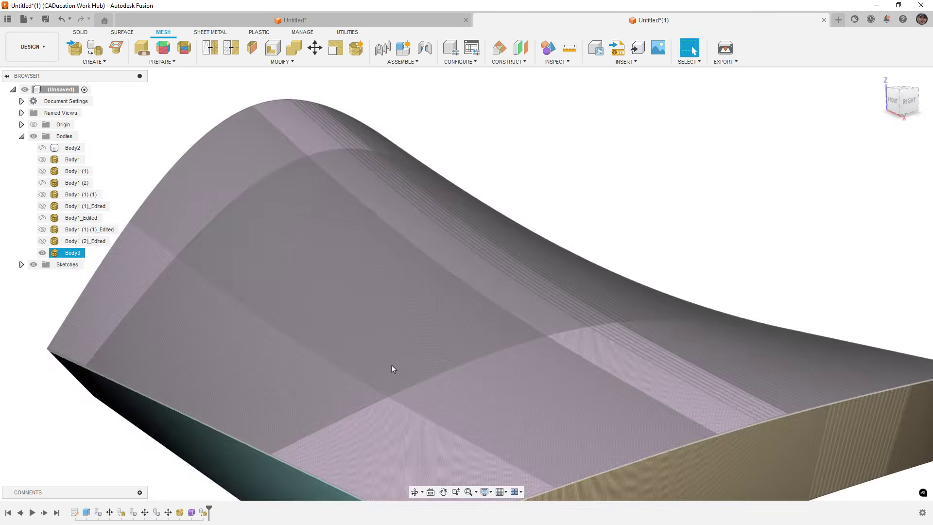
scroll(392, 366, down, 1)
scroll(475, 223, down, 3)
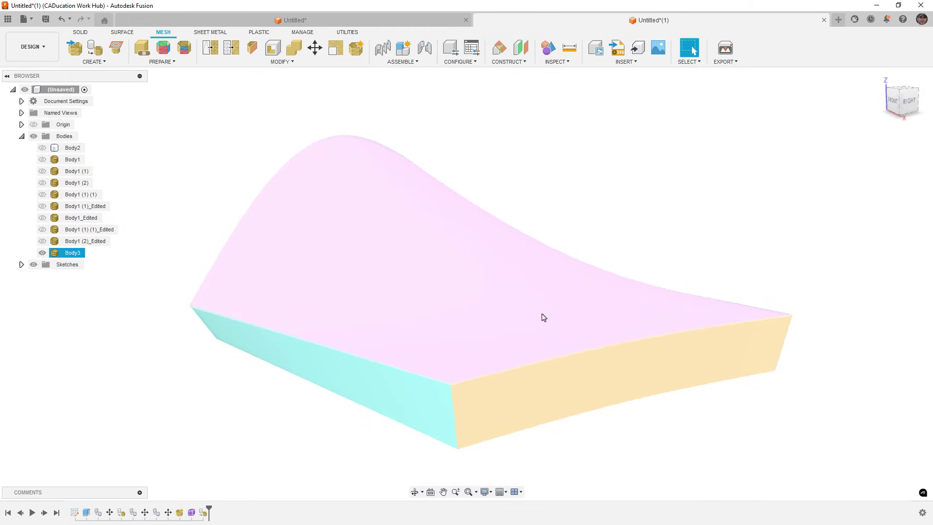
Open the curved mesh body for direct editing.
mouse_move(543, 317)
shift+middle_down()
mouse_move(506, 316)
mouse_move(575, 311)
mouse_move(545, 327)
shift+middle_up()
click(357, 47)
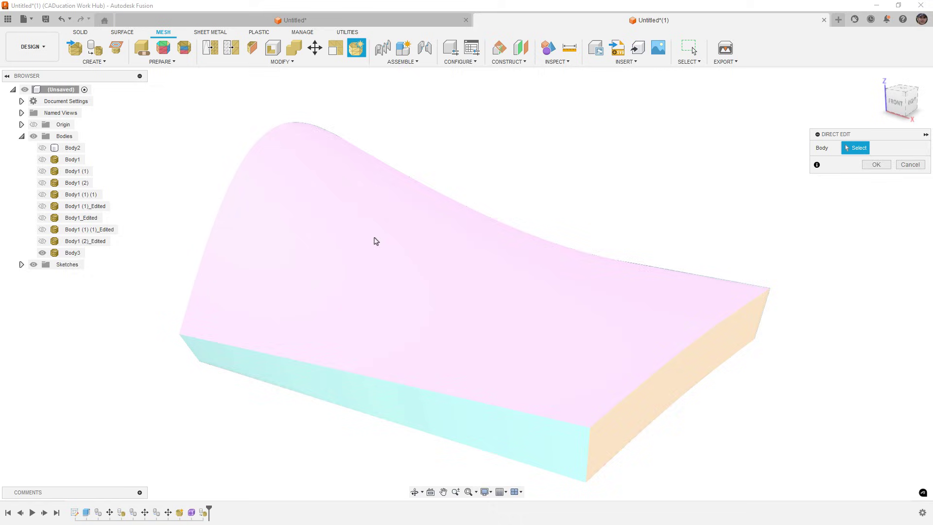
click(376, 241)
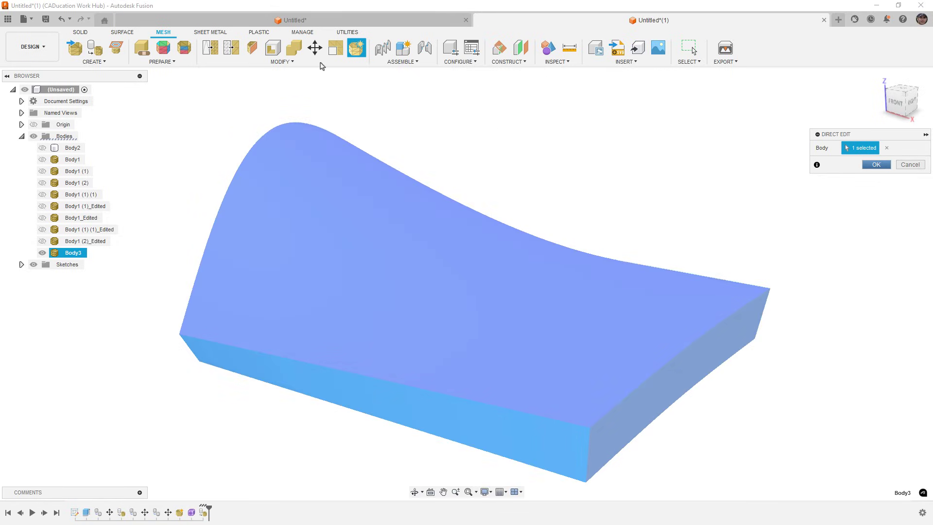
key(Return)
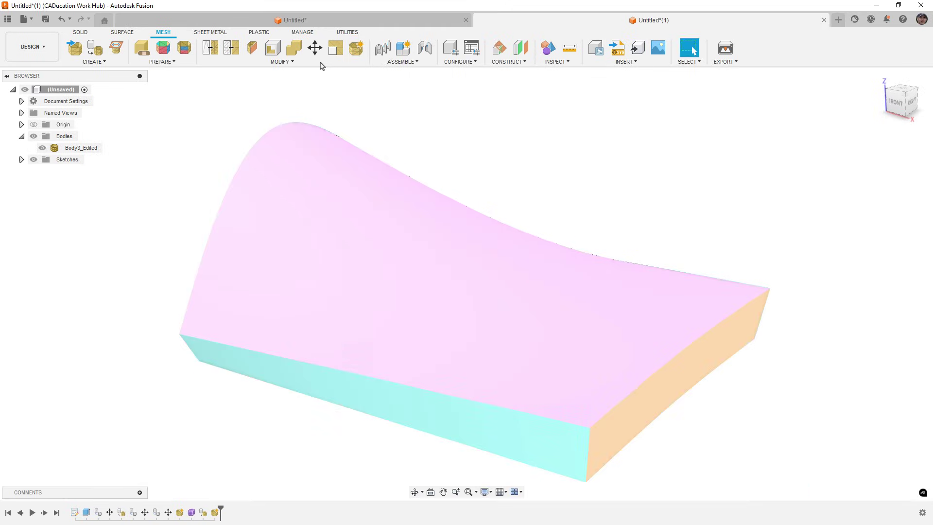
Start a Texture Extrude with the selection filter set to face groups and select the mesh's curved upper face group.
click(321, 62)
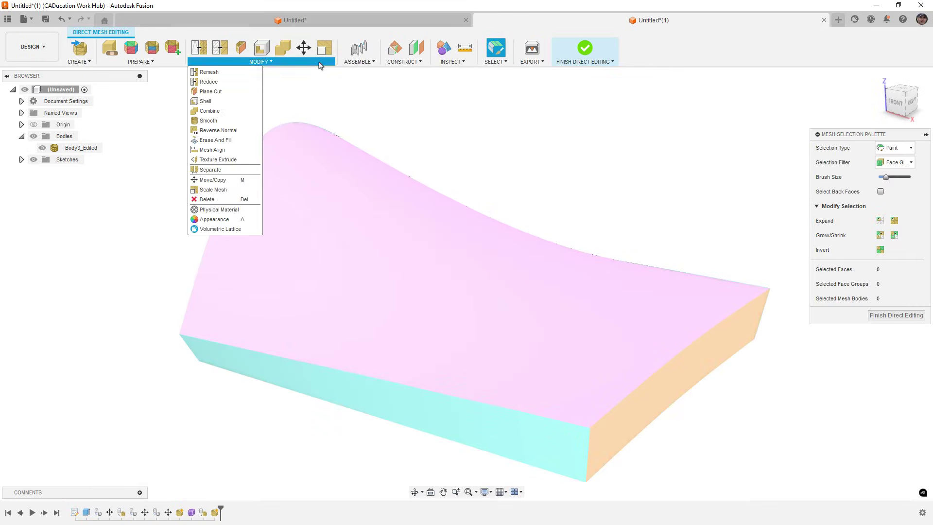
click(245, 159)
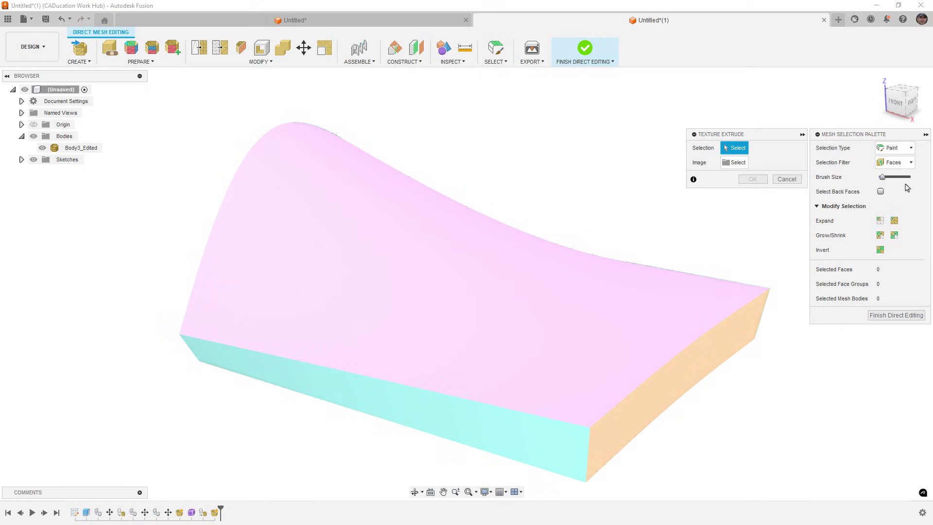
click(895, 162)
click(900, 184)
click(476, 299)
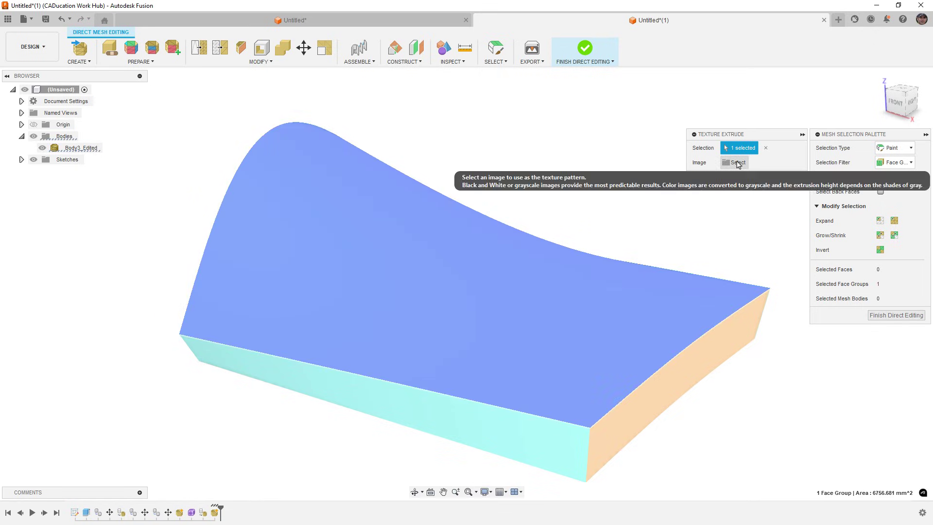
Load 1_mats_carbon_fiber_plain_spec.png as the image for the texture extrude.
click(734, 162)
click(343, 365)
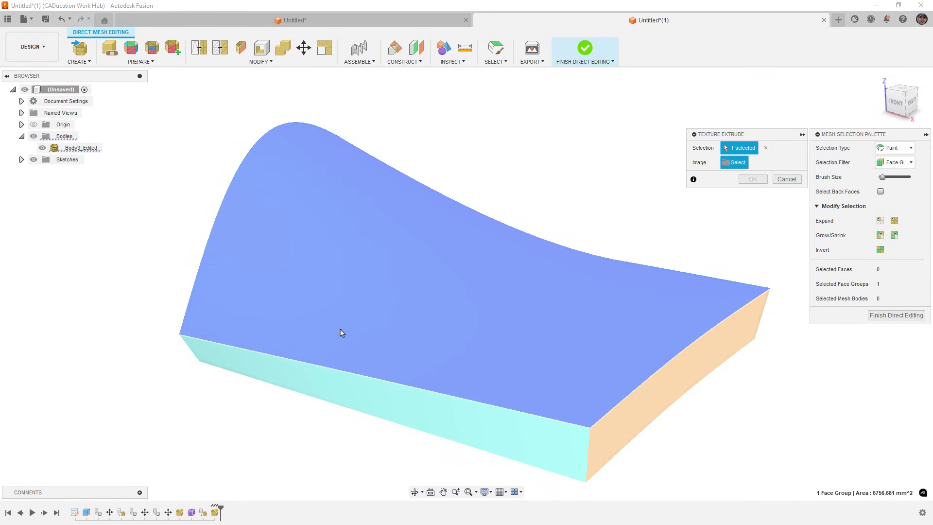
click(121, 92)
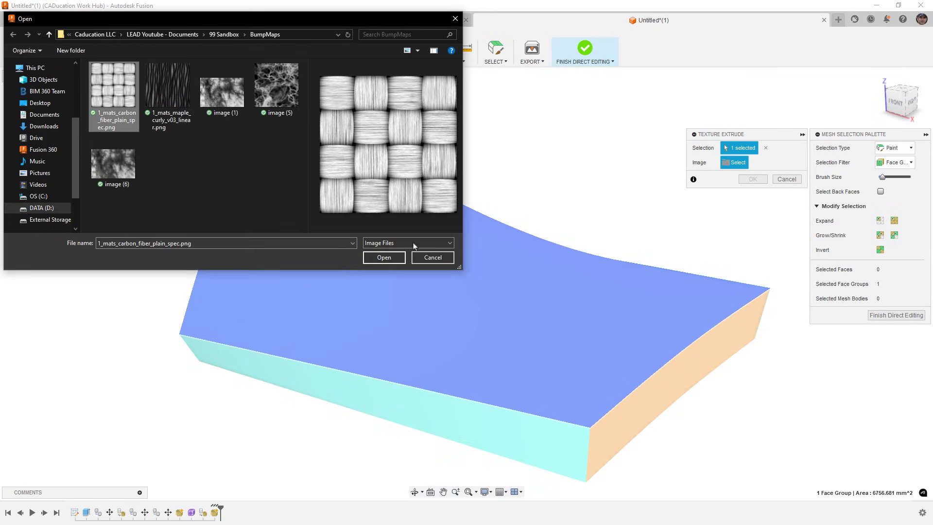
click(383, 257)
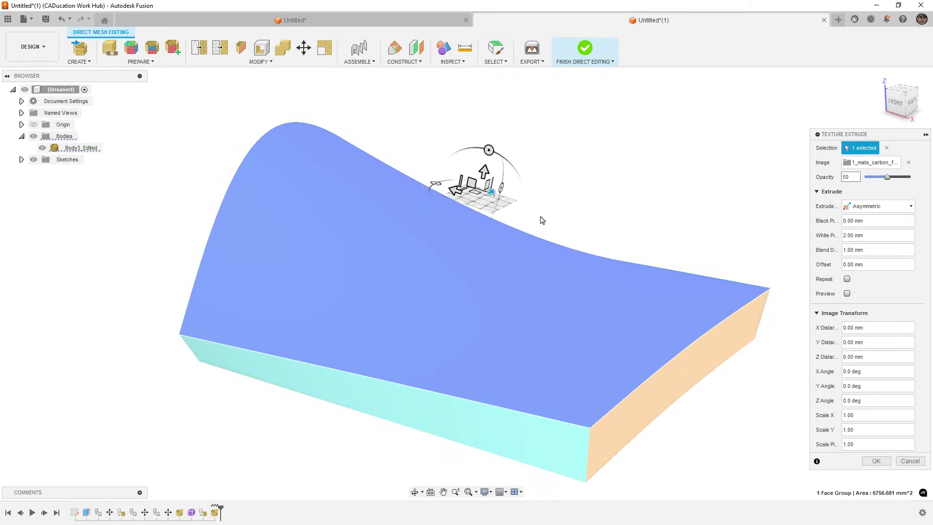
Make the weave image repeat across the surface and enlarge it uniformly to a scale of about 2.78.
shift+middle_drag(540, 222, 543, 254)
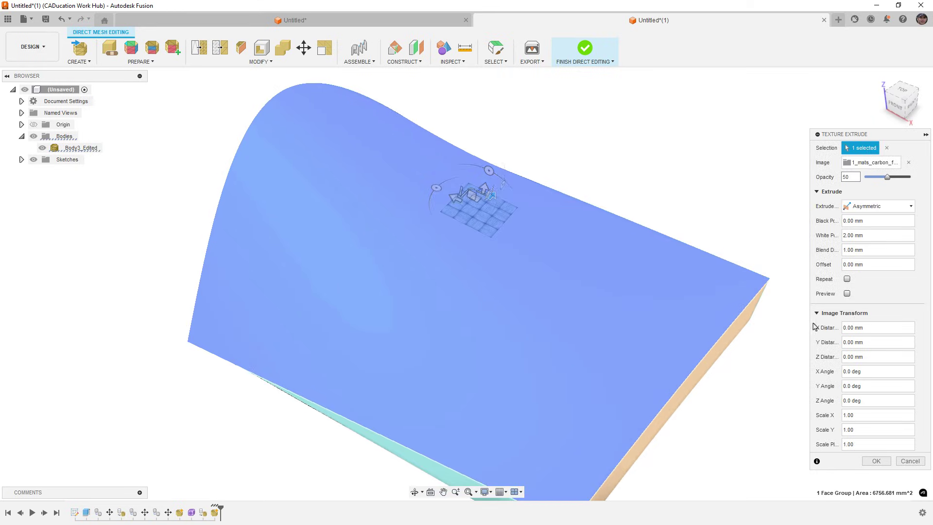
click(847, 278)
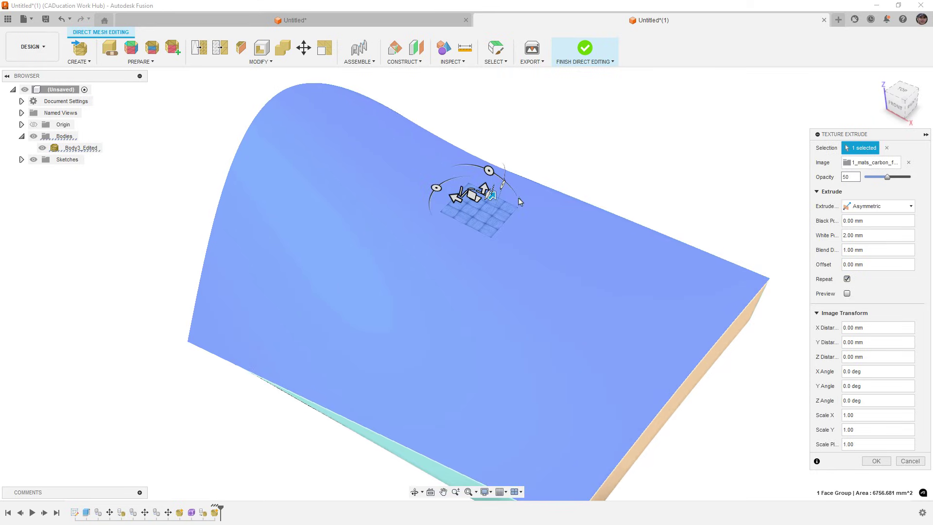
shift+middle_drag(521, 220, 510, 214)
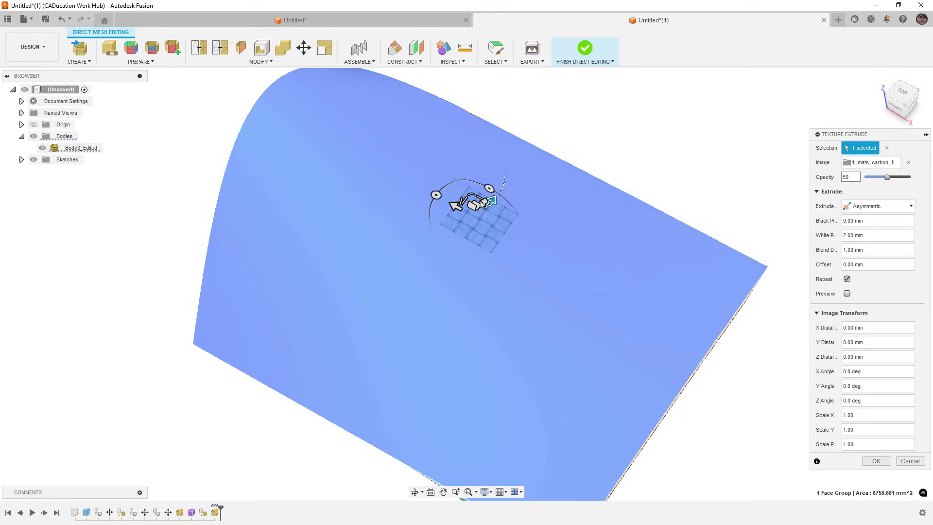
drag(492, 199, 439, 136)
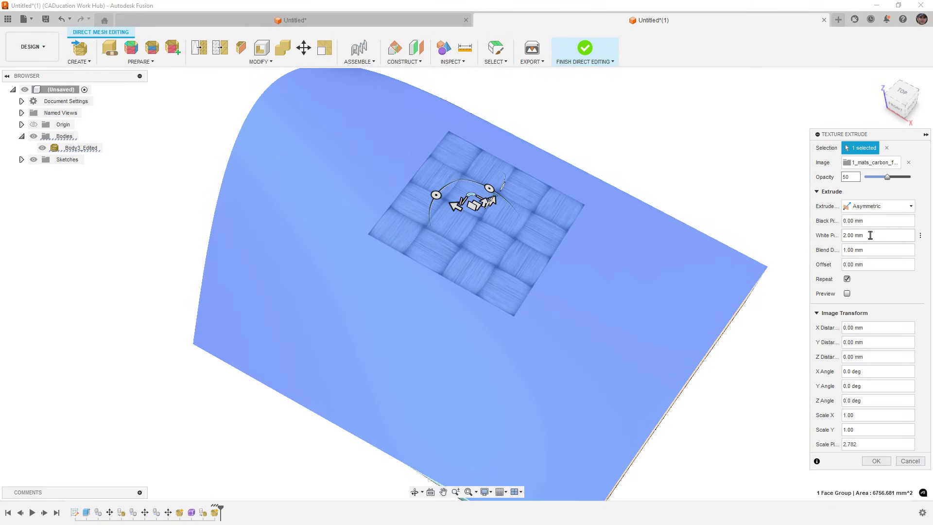
Set the white pixel height to 0.5 mm and apply the texture extrude to the curved surface.
click(846, 236)
text(.5)
click(881, 221)
key(Return)
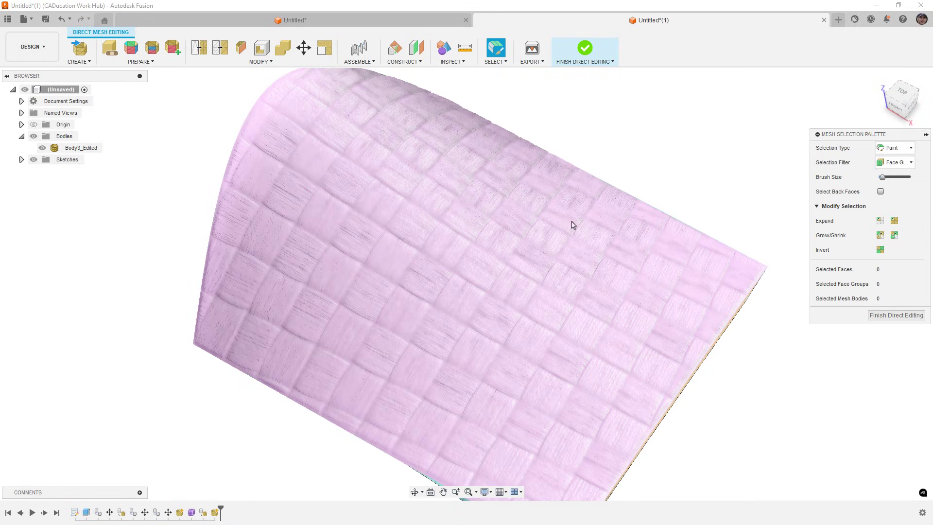
Finish direct editing of the textured curved mesh.
shift+middle_drag(606, 225, 602, 194)
drag(596, 183, 681, 233)
key(Escape)
click(896, 315)
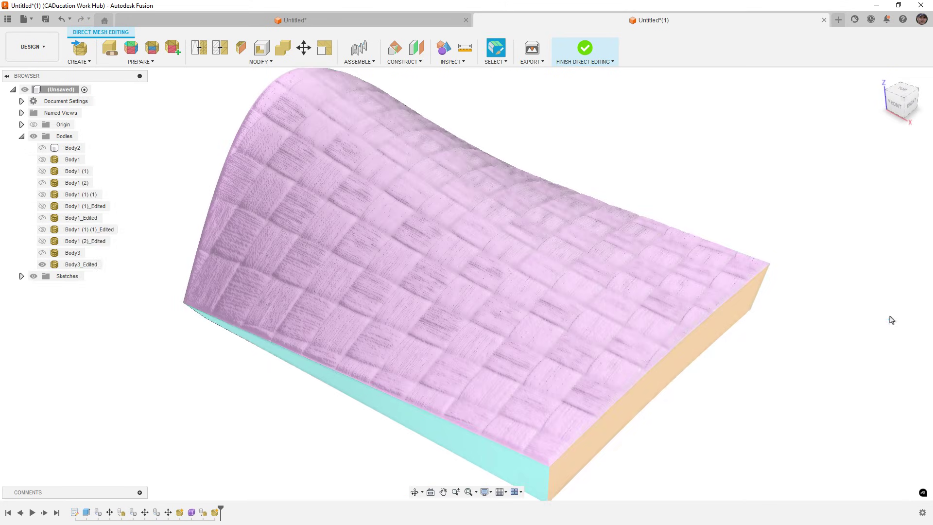
click(475, 83)
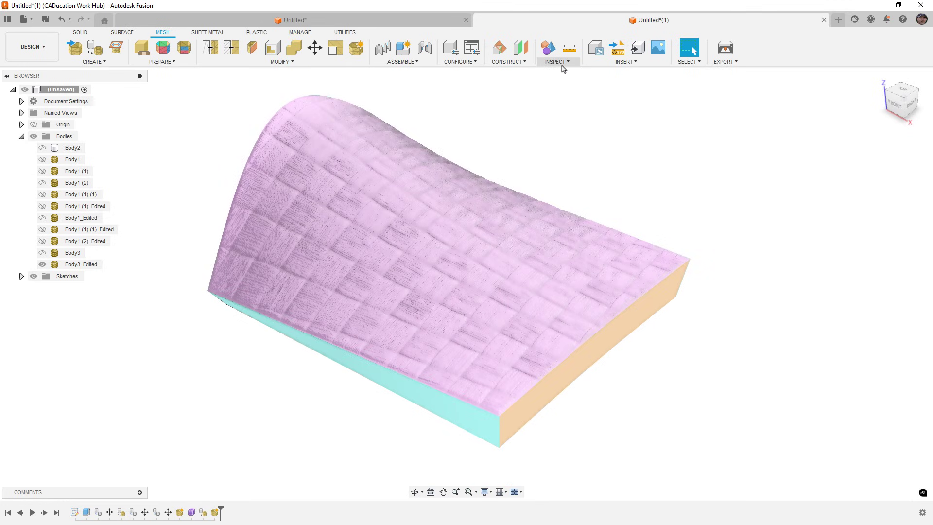
Turn off the mesh face group display so the textured body appears in its plain material.
click(557, 62)
click(578, 181)
key(shift+n)
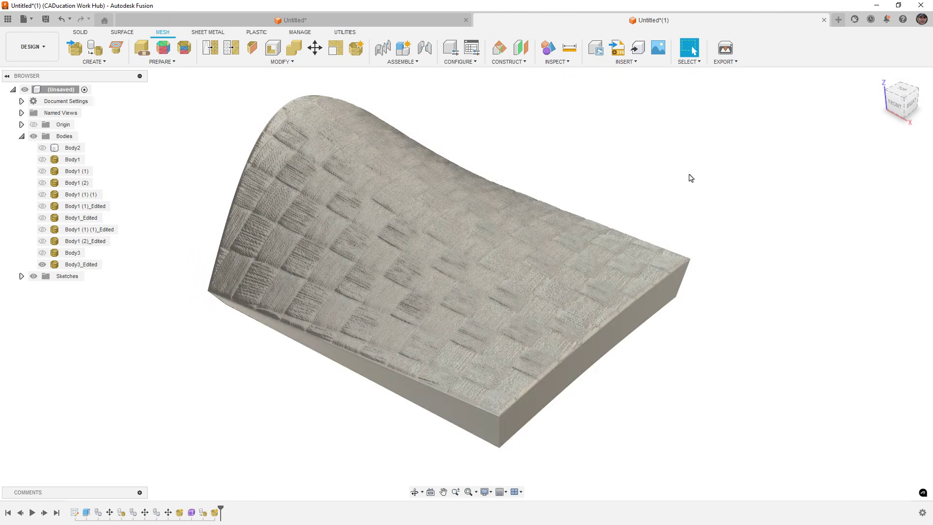
Examine the weave relief on the curved mesh up close and from several angles, including its edges and underside.
shift+middle_drag(675, 193, 714, 160)
click(324, 254)
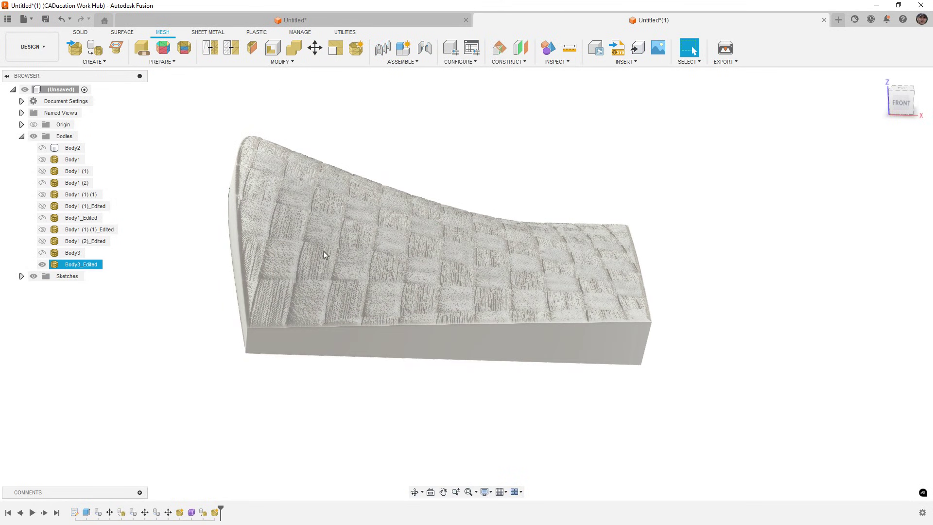
scroll(310, 290, up, 10)
shift+middle_drag(320, 289, 374, 293)
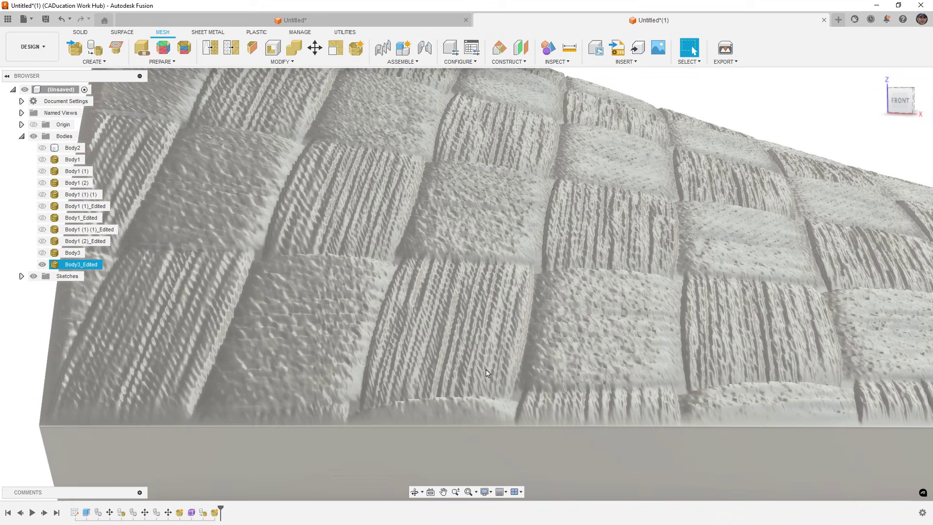
shift+middle_drag(459, 319, 439, 320)
click(690, 48)
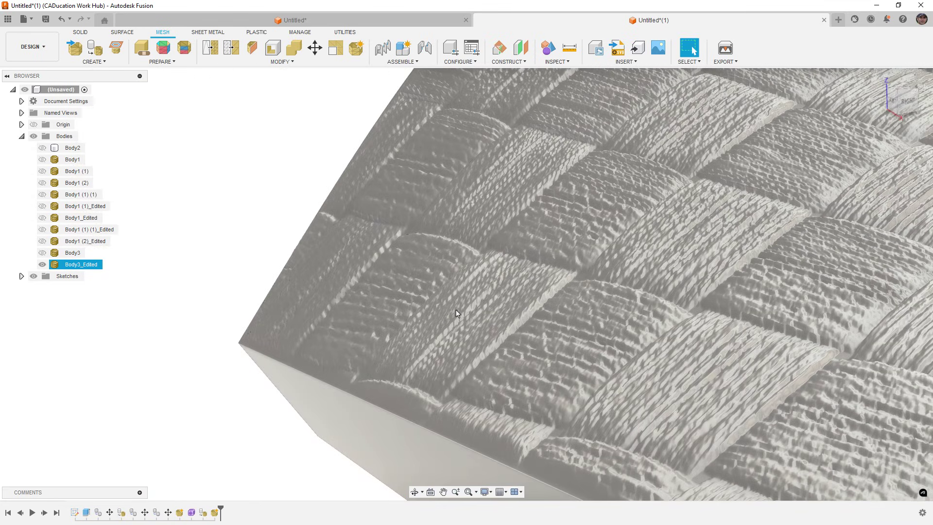
scroll(455, 312, down, 4)
mouse_move(622, 321)
shift+middle_down()
mouse_move(634, 376)
mouse_move(623, 319)
shift+middle_up()
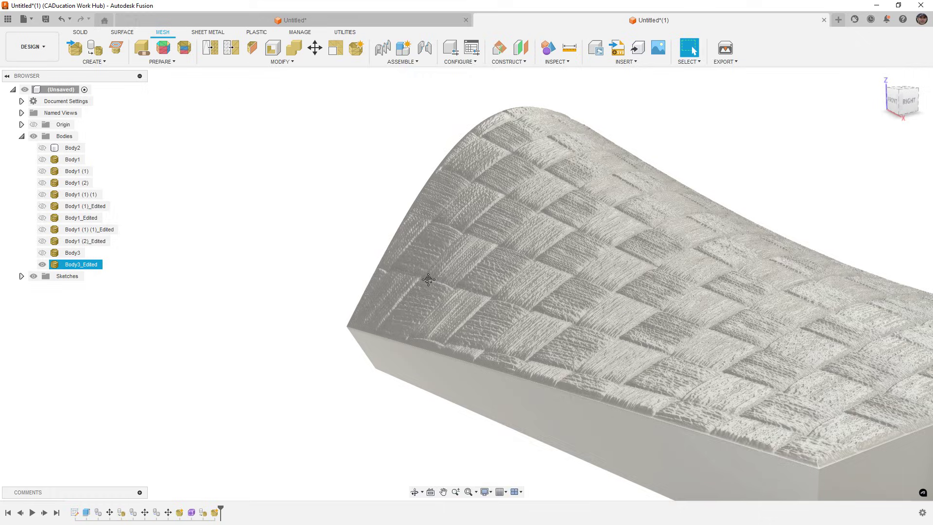
scroll(428, 279, down, 4)
shift+middle_drag(389, 270, 614, 295)
click(238, 398)
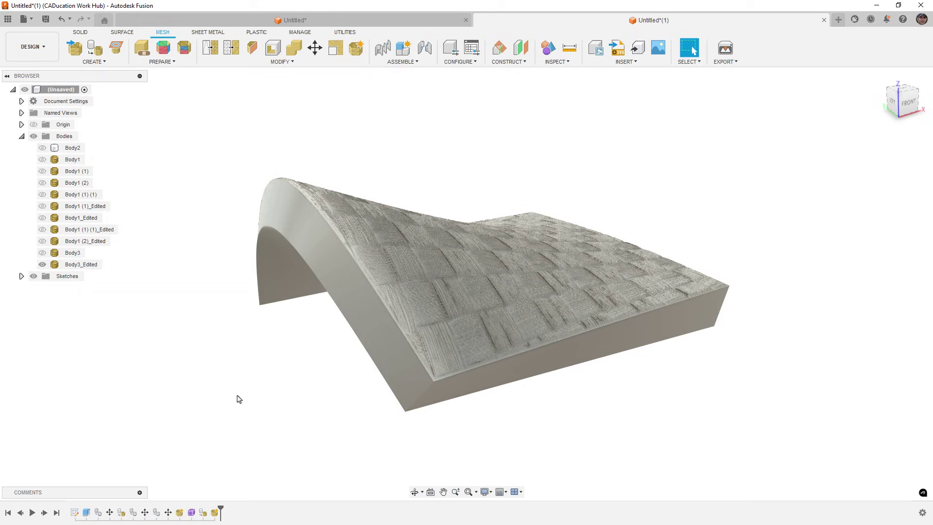